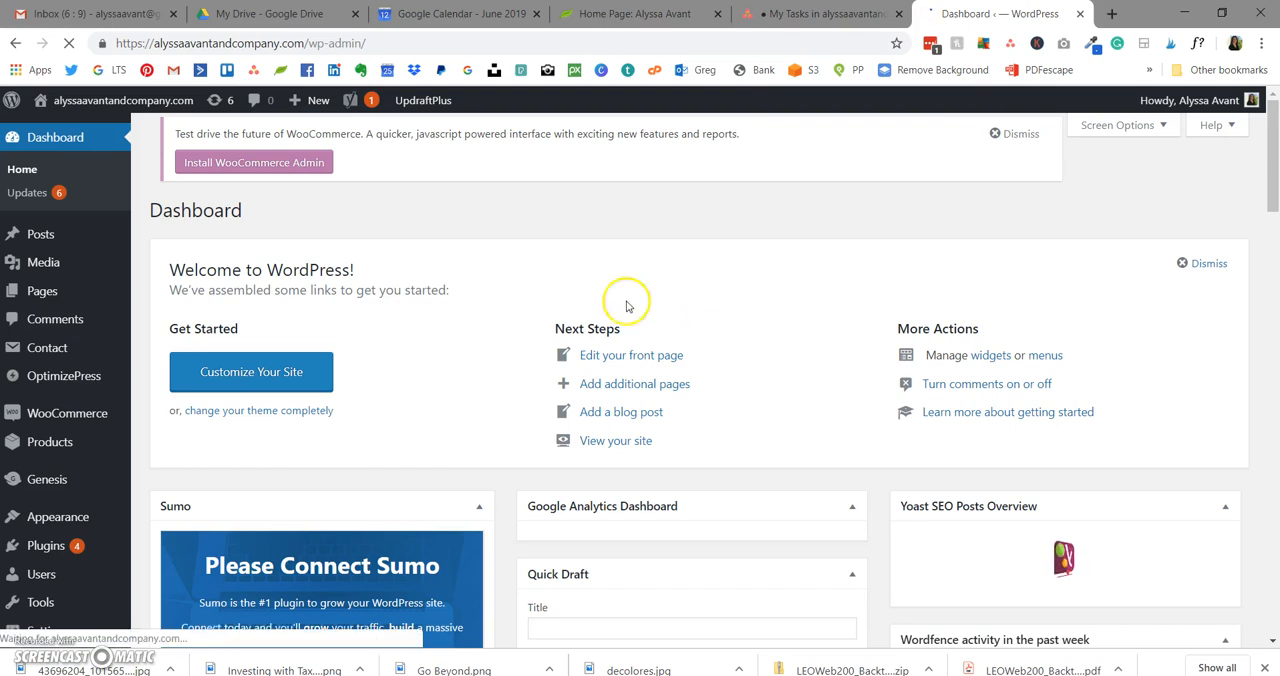
Step: Open the OptimizePress screen for creating a new page and review its page categories
mouse_move(80, 378)
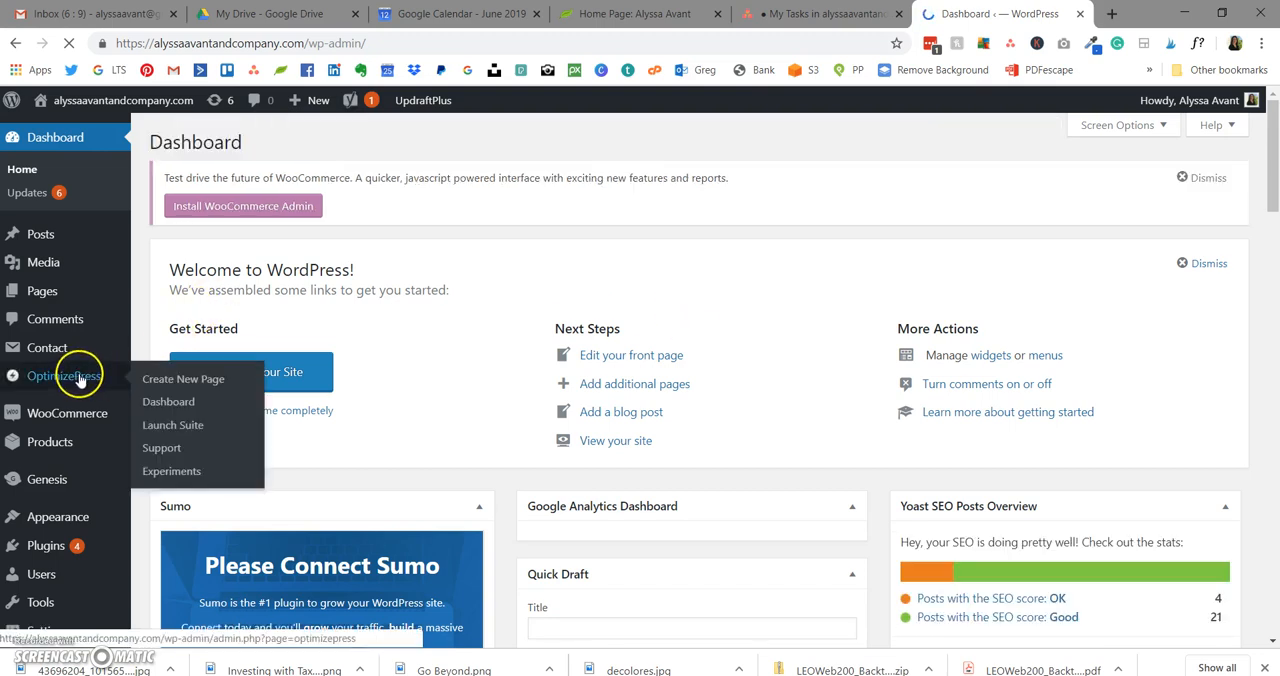
left_click(170, 385)
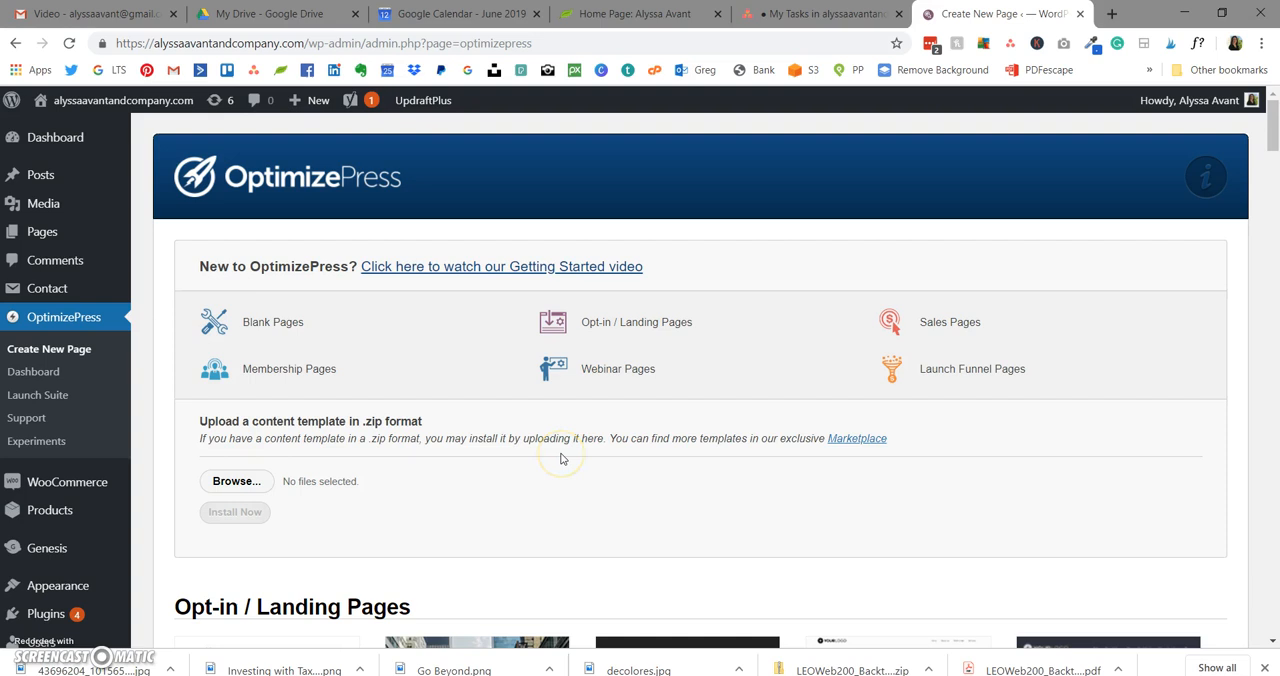
scroll(561, 459, "down", 4)
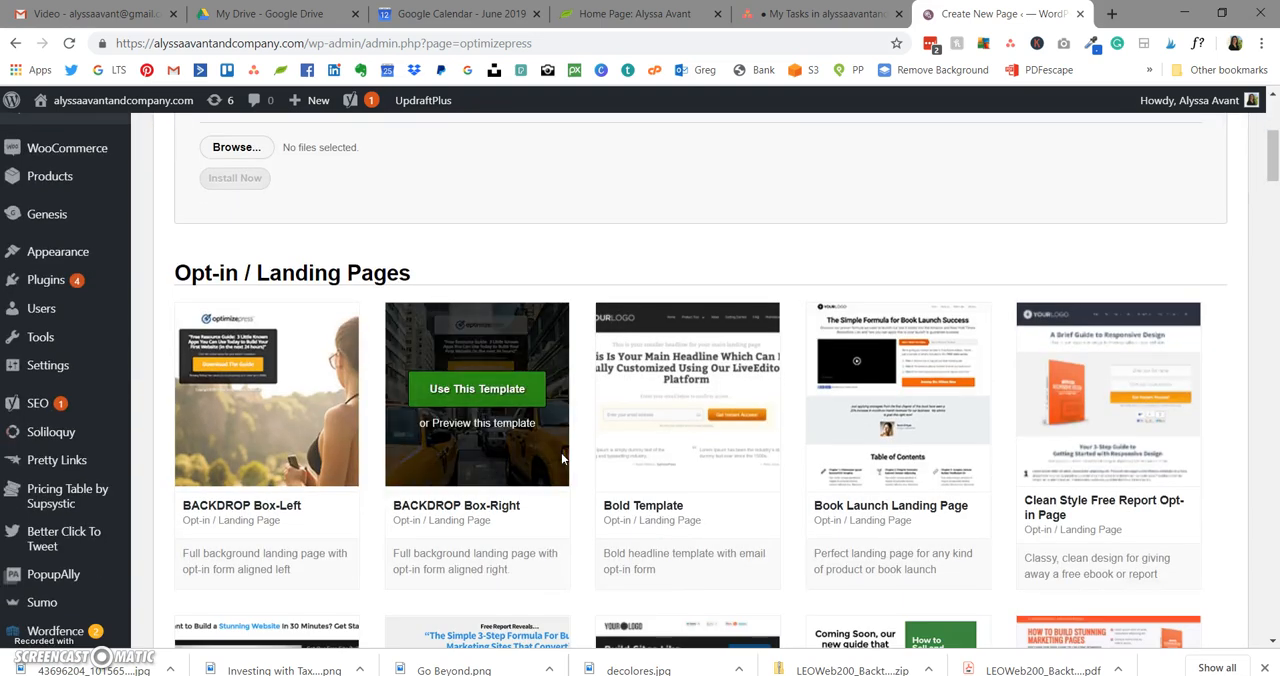
scroll(594, 391, "up", 3)
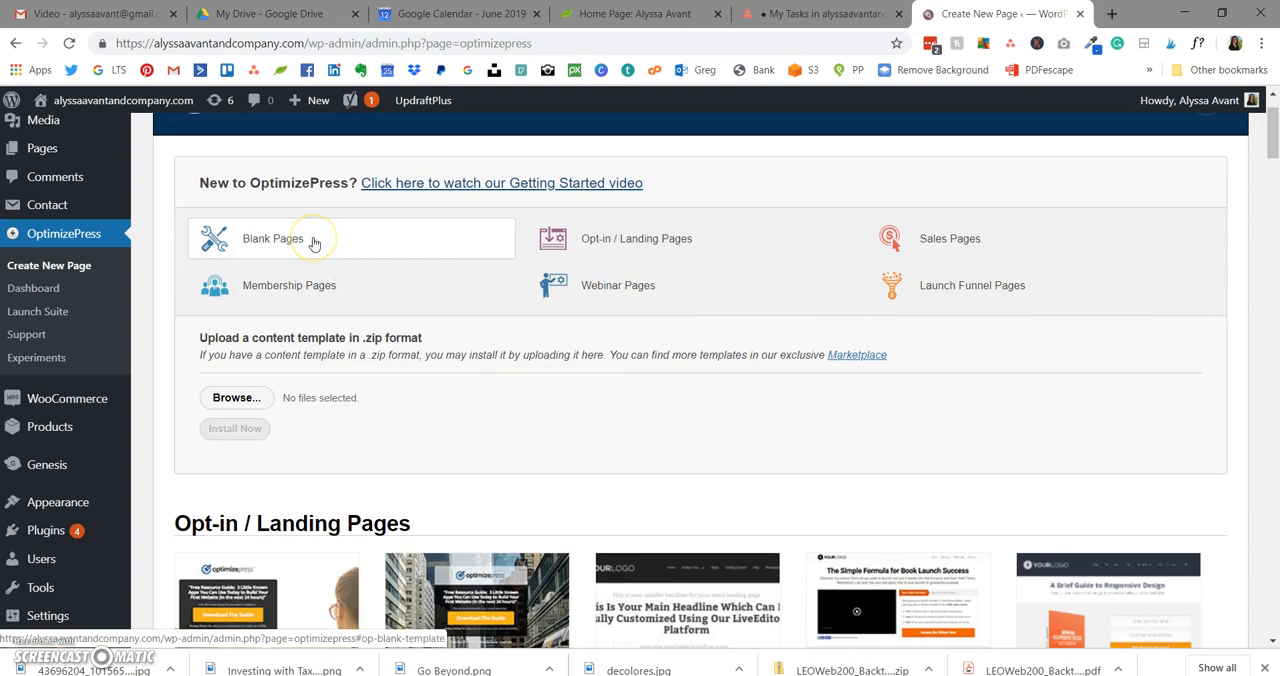
left_click(909, 383)
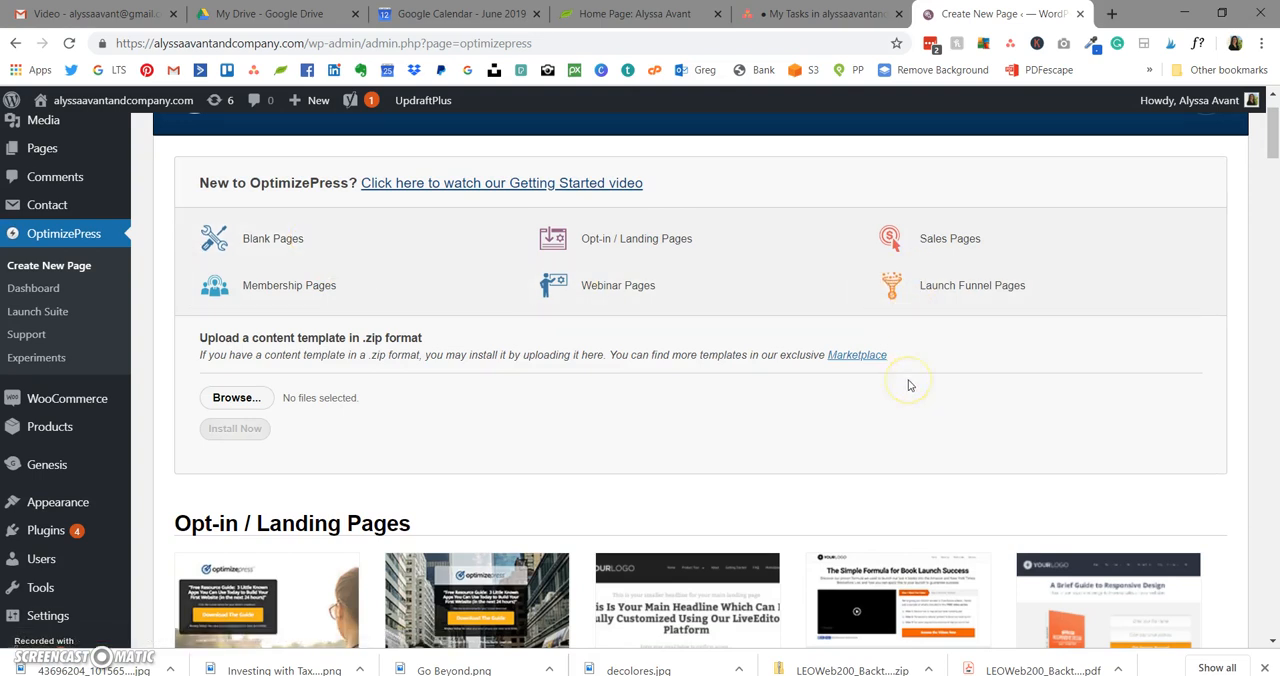
left_click(899, 387)
Step: Browse the Opt-in / Landing Pages templates down to the start of the Thank You Pages section
scroll(897, 390, "down", 3)
left_click(958, 224)
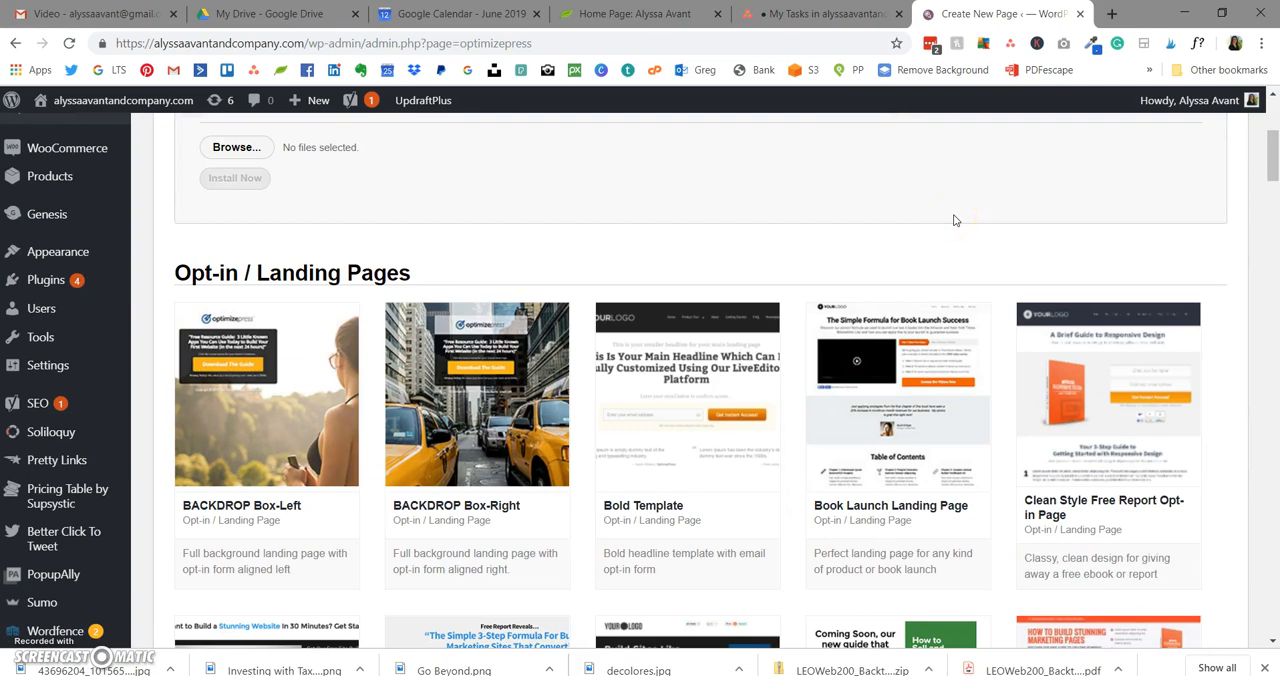
scroll(954, 220, "down", 2)
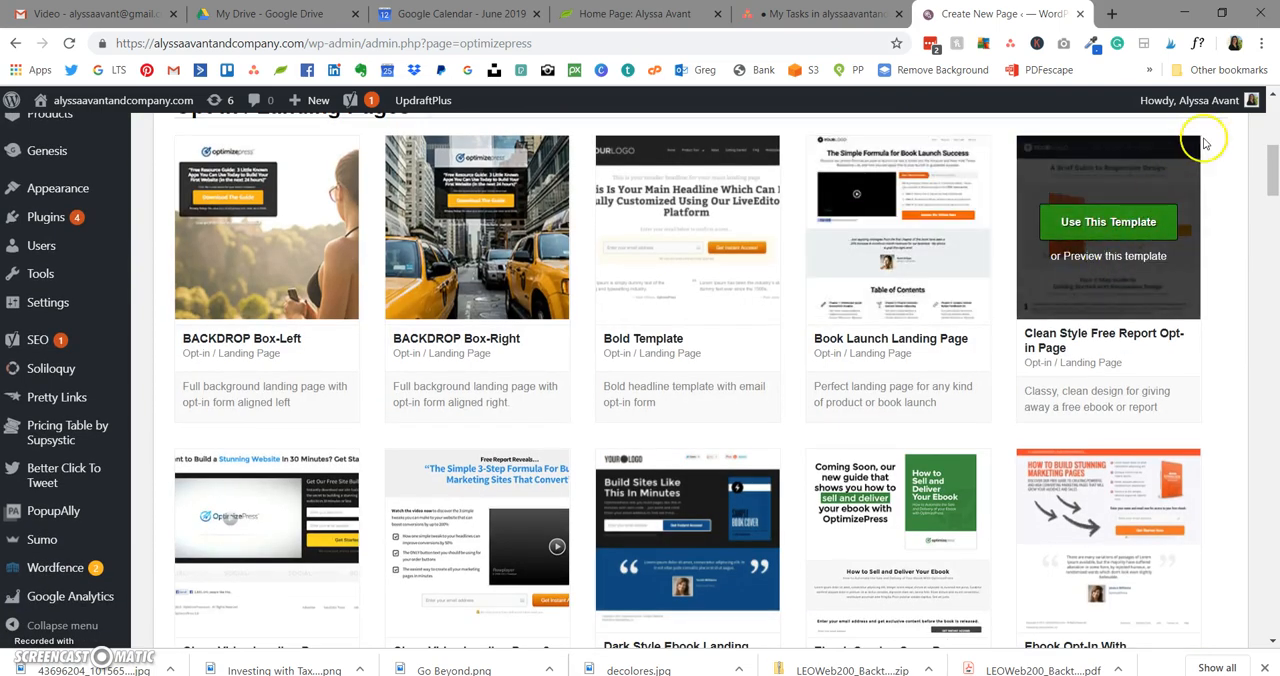
left_click(1232, 170)
scroll(971, 251, "up", 3)
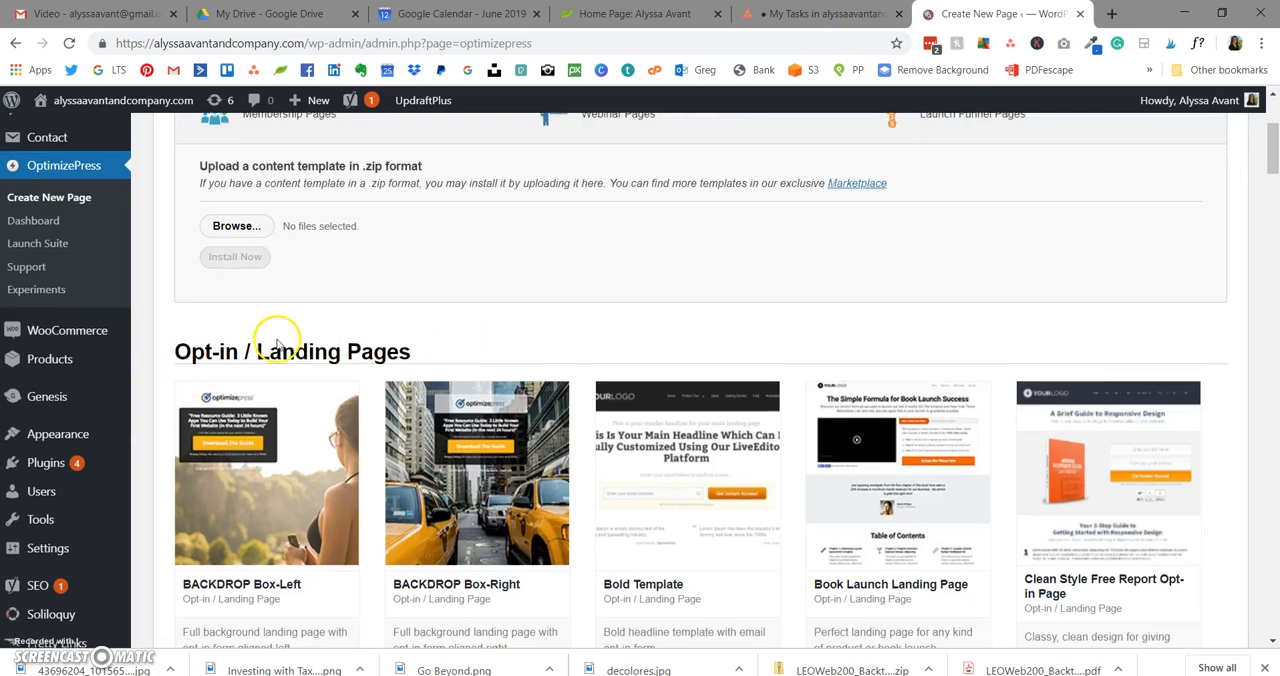
scroll(278, 340, "down", 3)
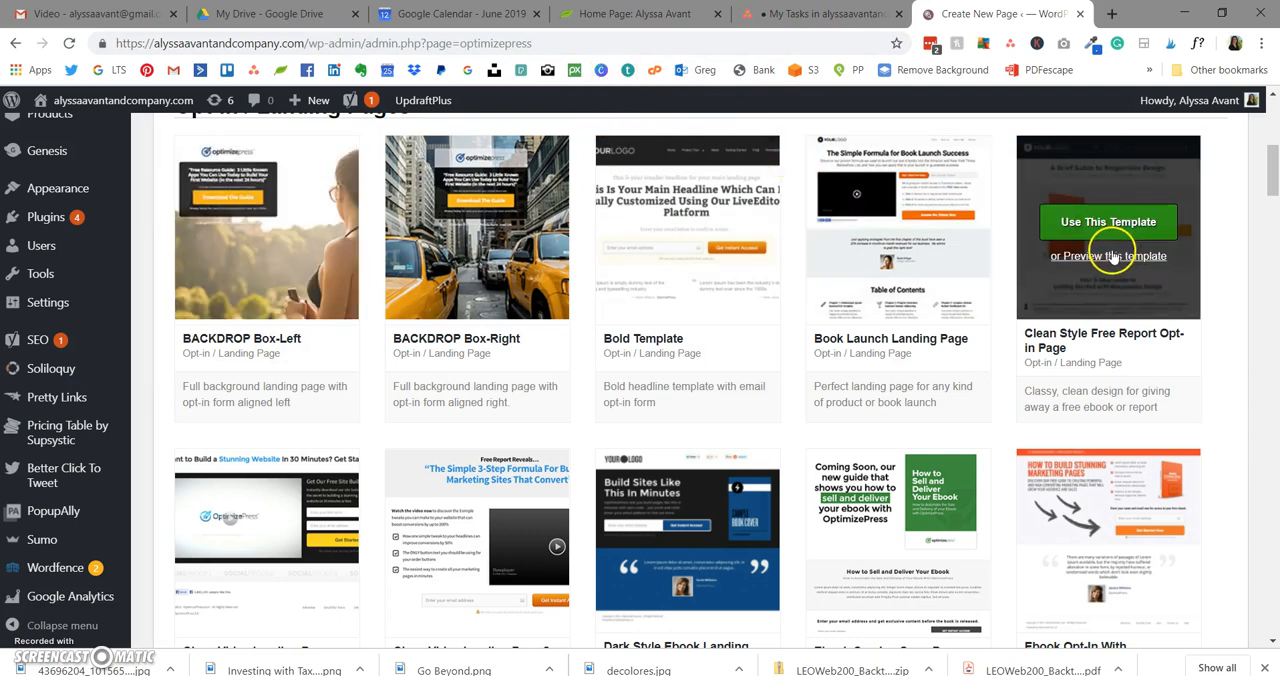
scroll(1118, 256, "down", 3)
scroll(1099, 232, "down", 6)
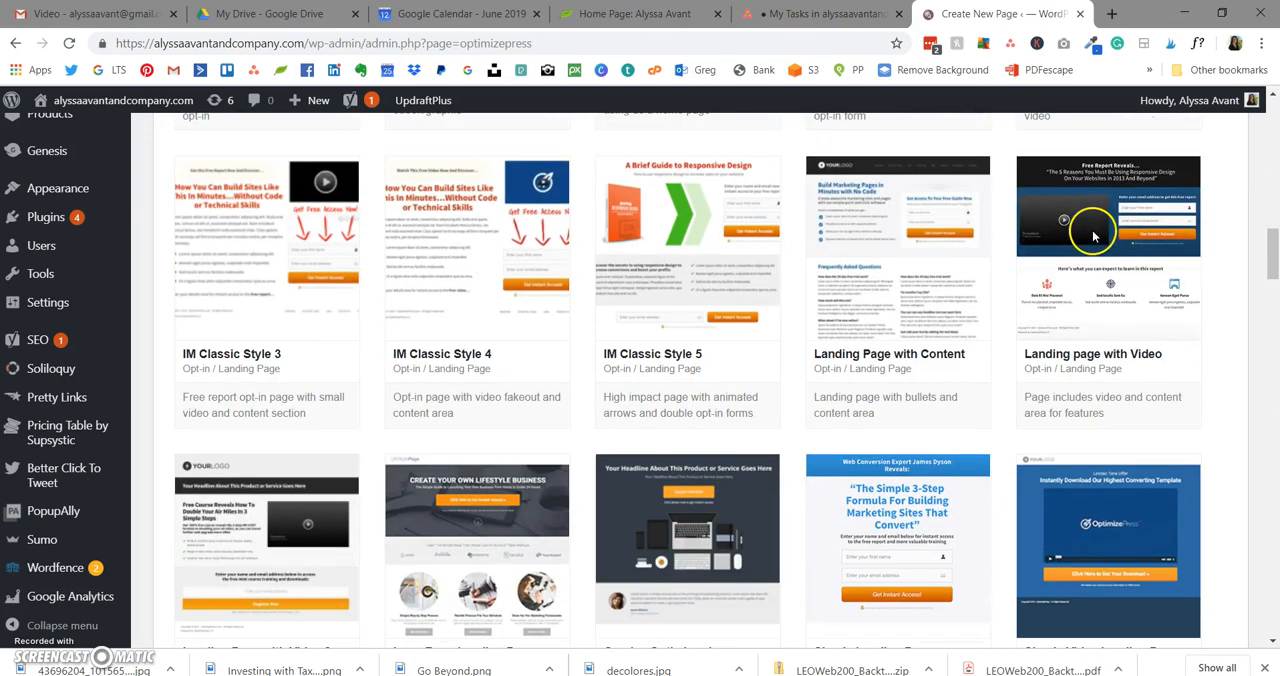
mouse_move(1095, 238)
scroll(1095, 238, "down", 3)
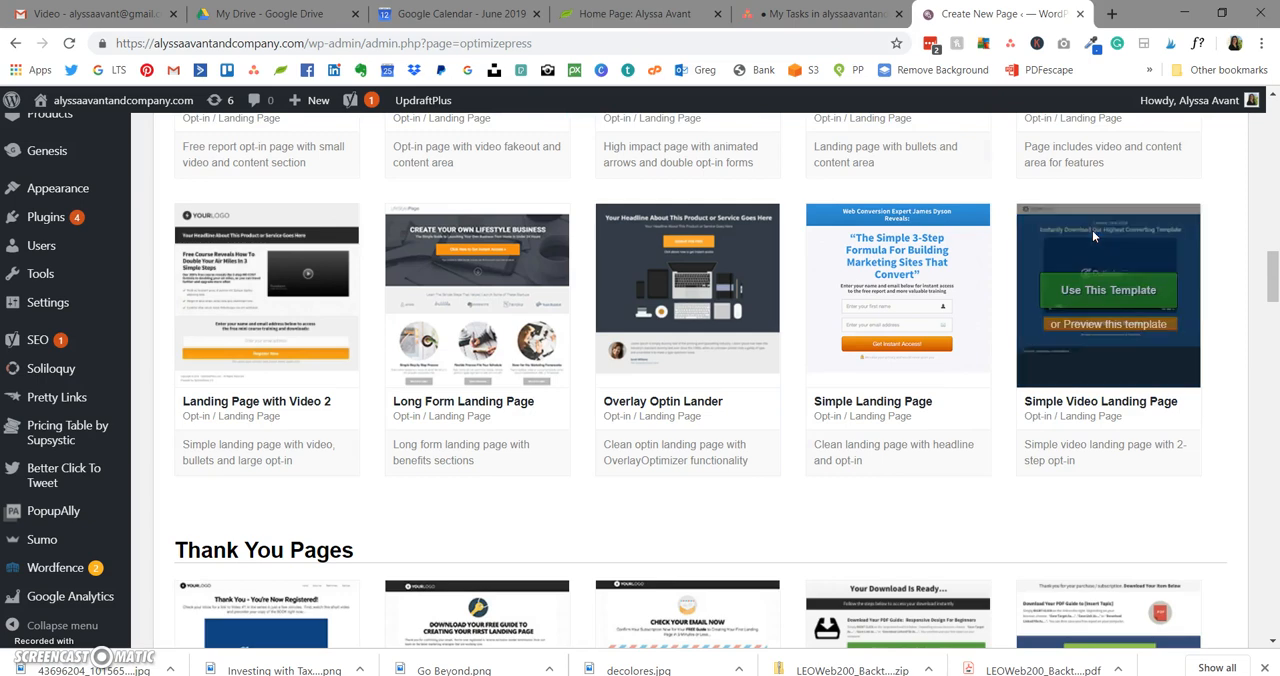
scroll(1090, 235, "up", 3)
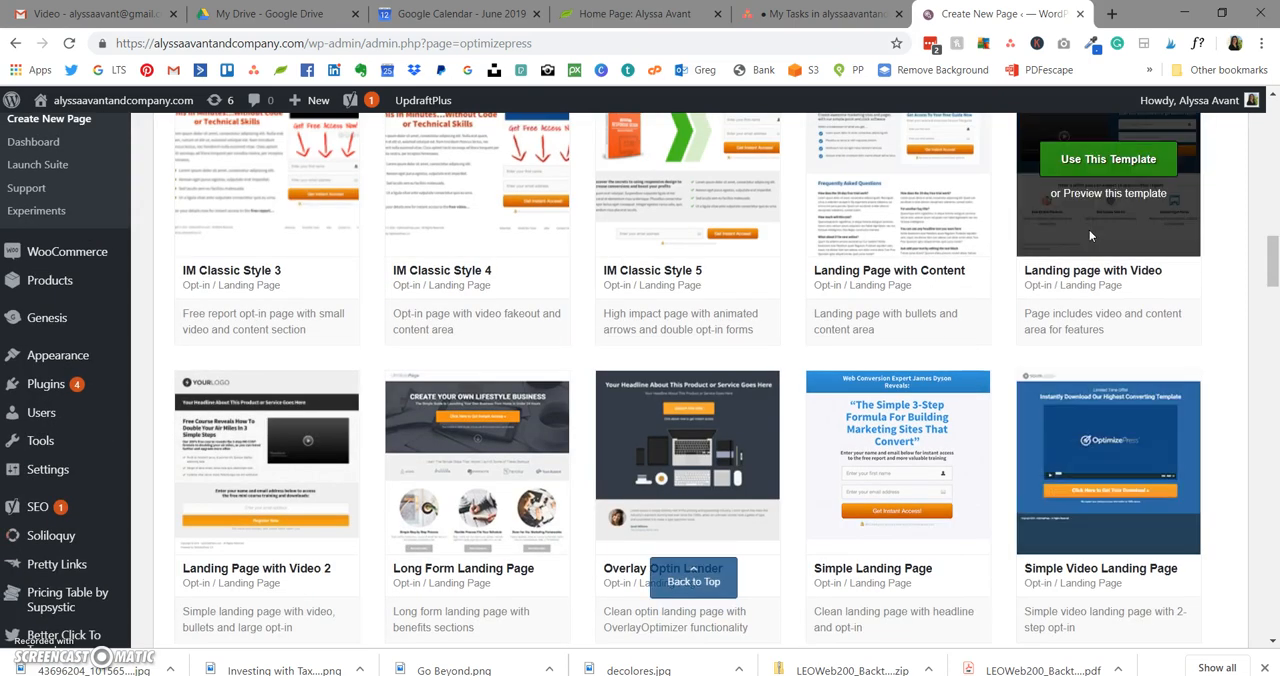
scroll(1090, 235, "up", 2)
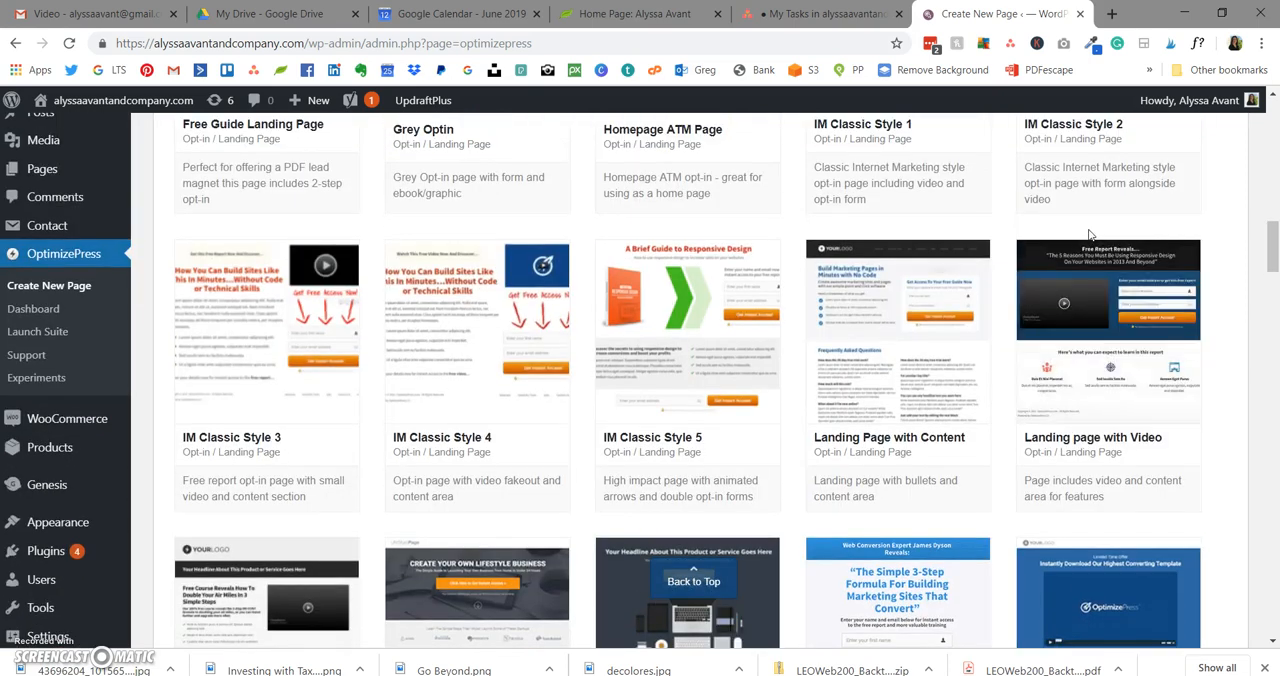
scroll(1090, 235, "up", 3)
scroll(1090, 235, "up", 3)
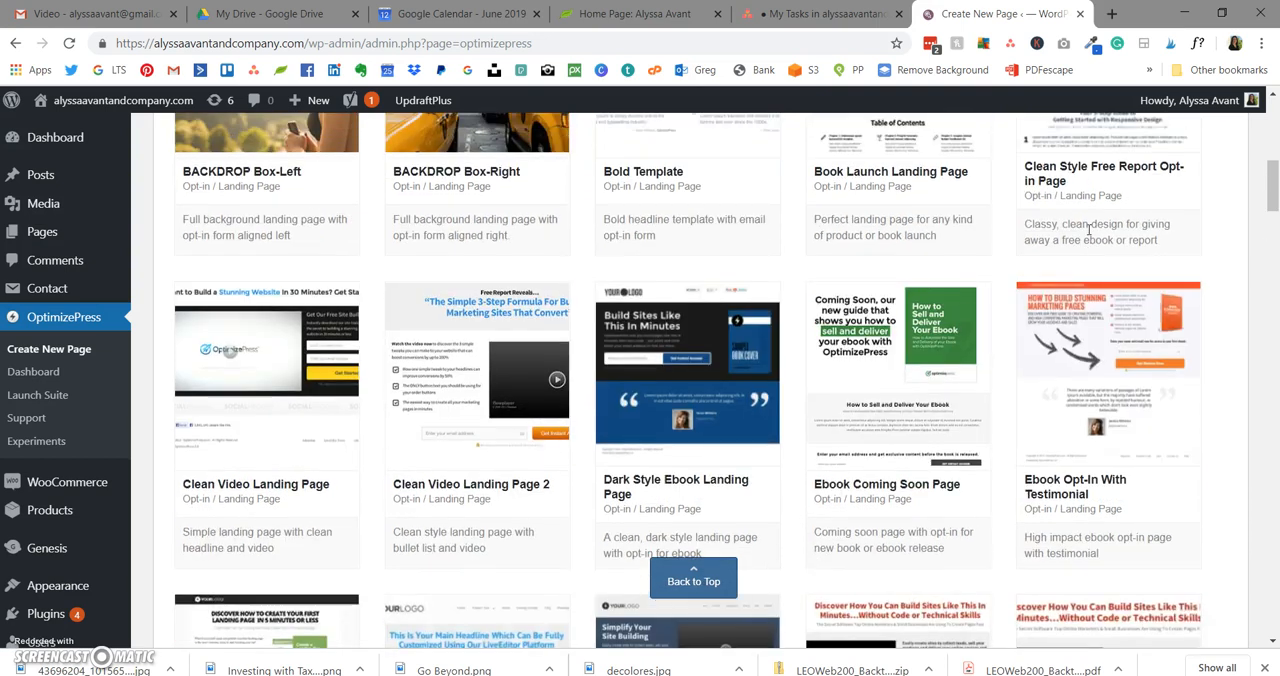
scroll(1089, 230, "up", 4)
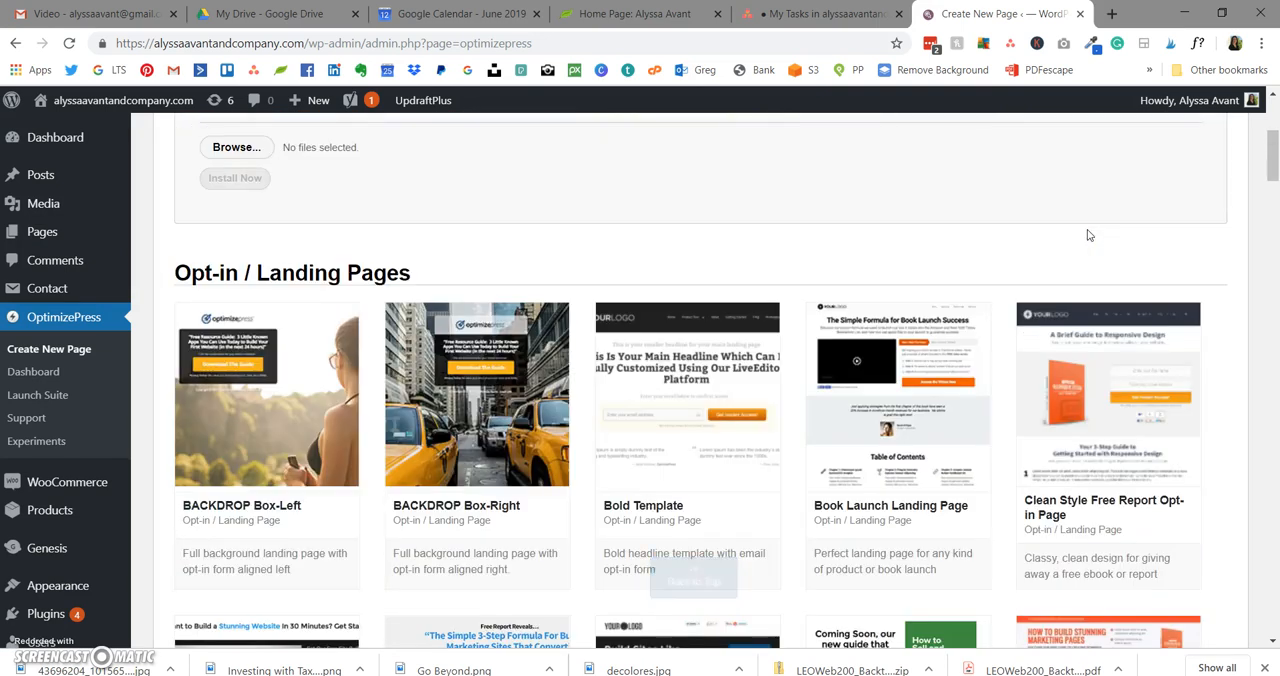
left_click(1061, 241)
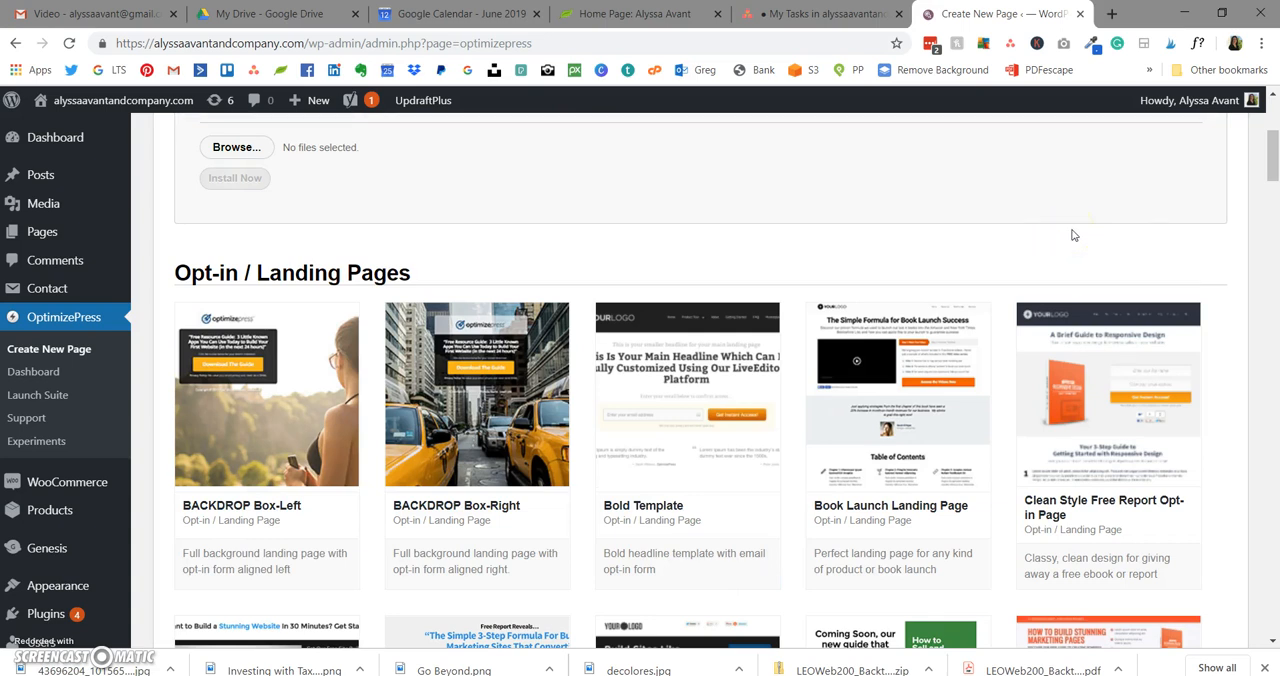
Step: Start a new page from the IM Classic Style 2 opt-in template
scroll(1073, 235, "down", 2)
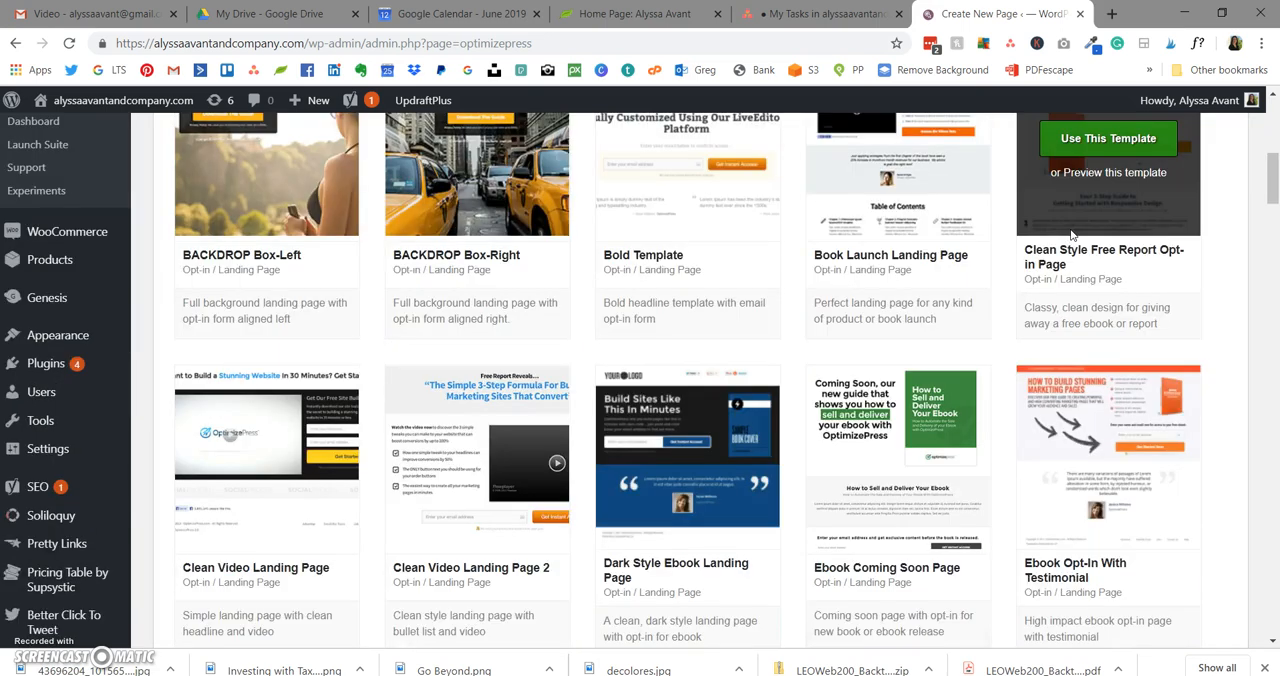
scroll(1072, 235, "down", 5)
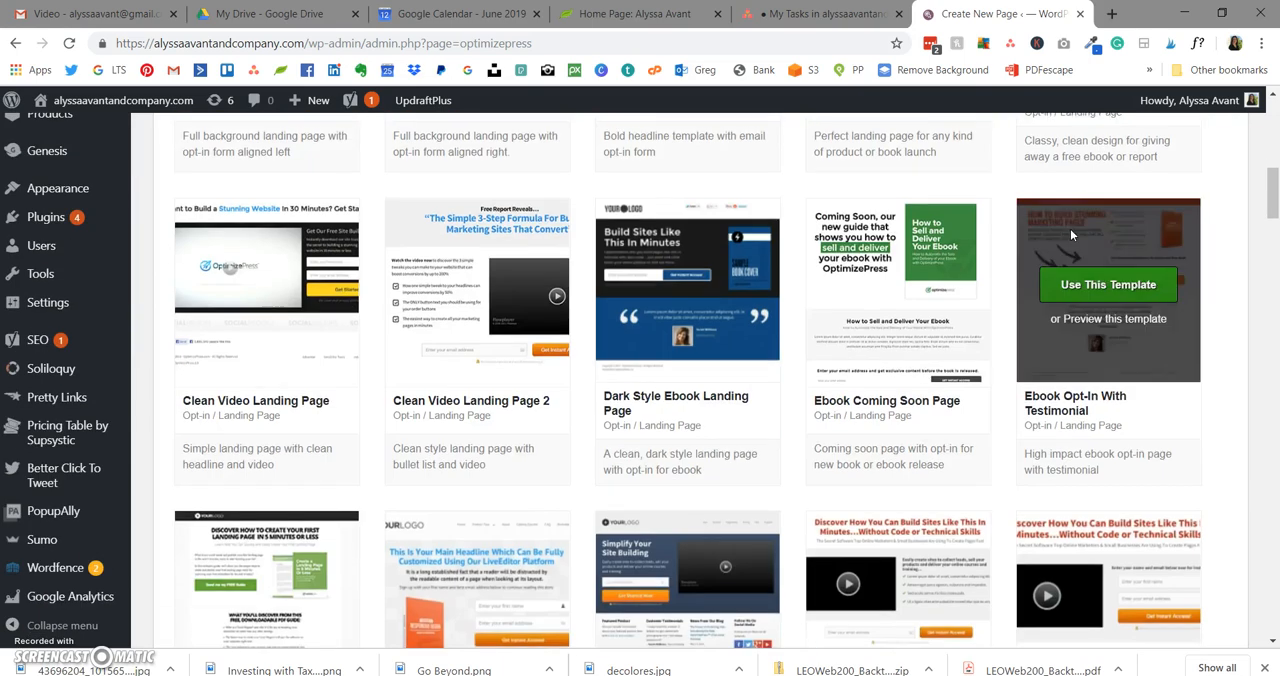
left_click(1168, 120)
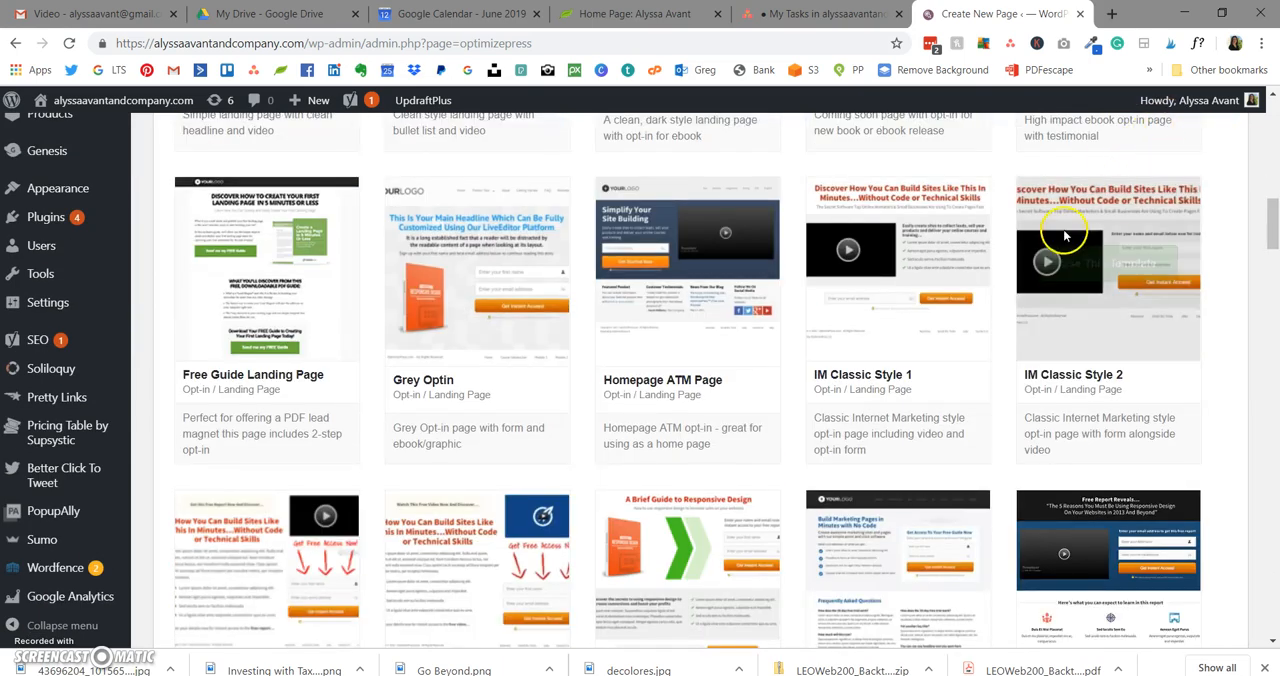
mouse_move(1126, 285)
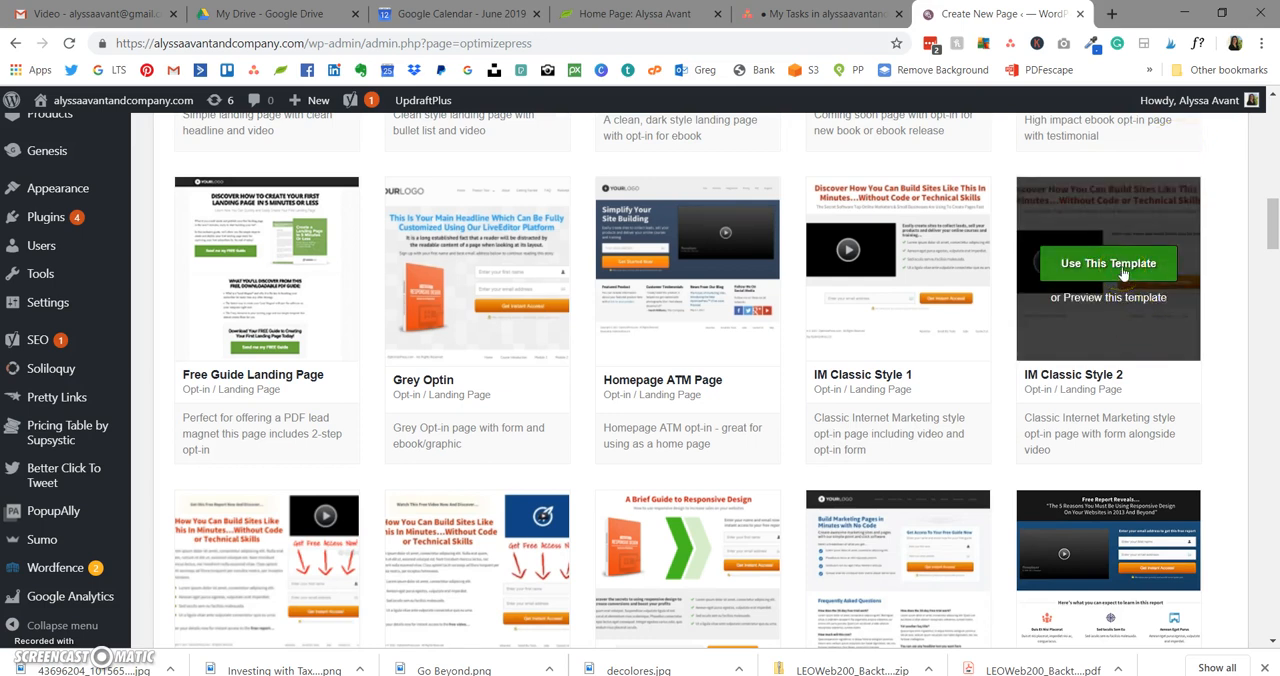
left_click(1110, 264)
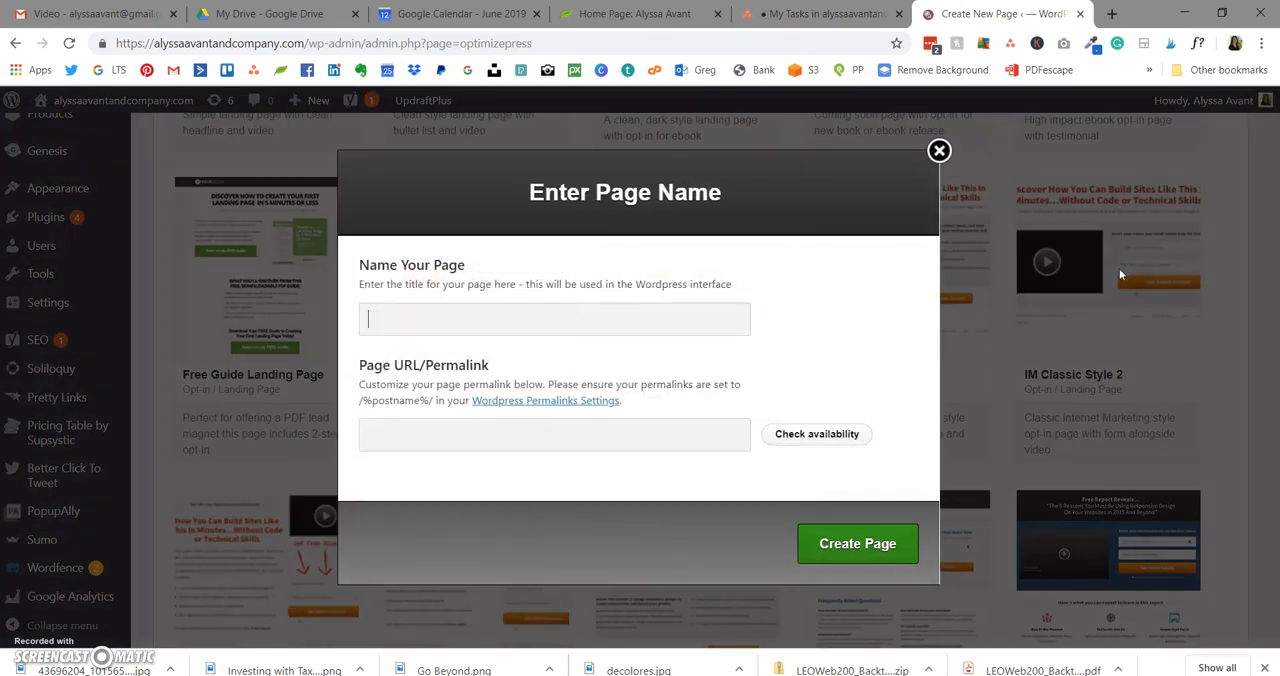
Step: Name the new page Test, check its permalink's availability and create the page
left_click(637, 313)
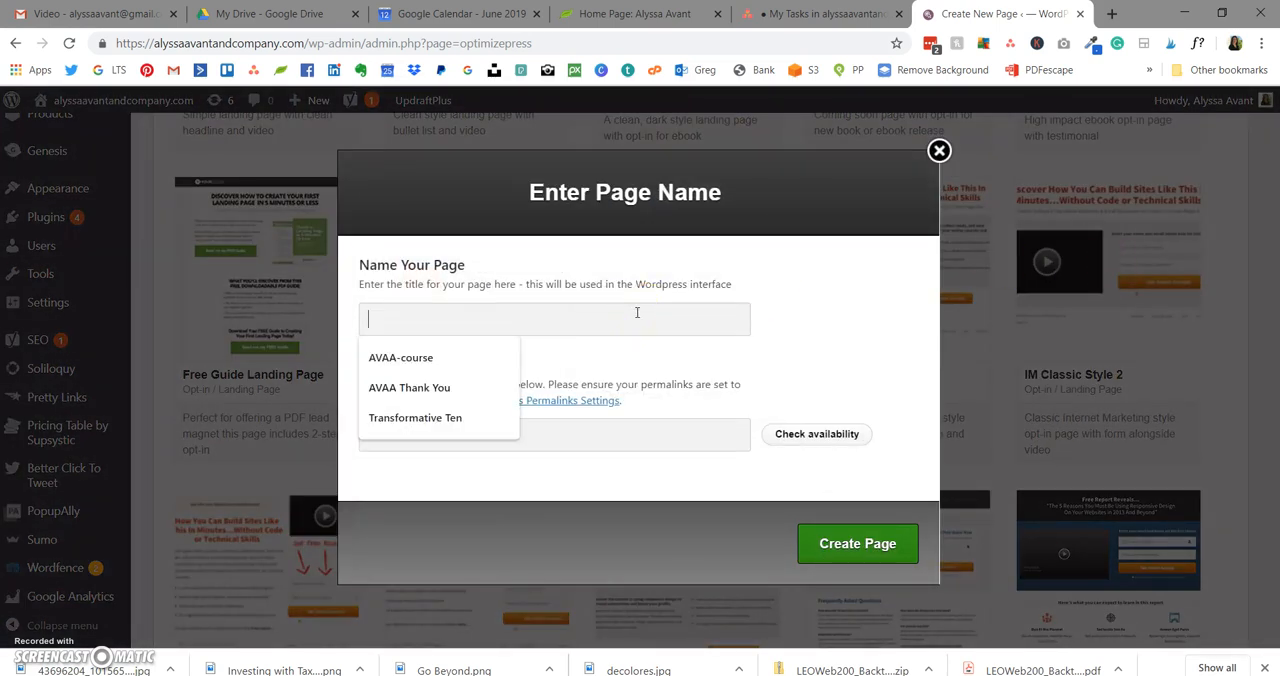
type("Test")
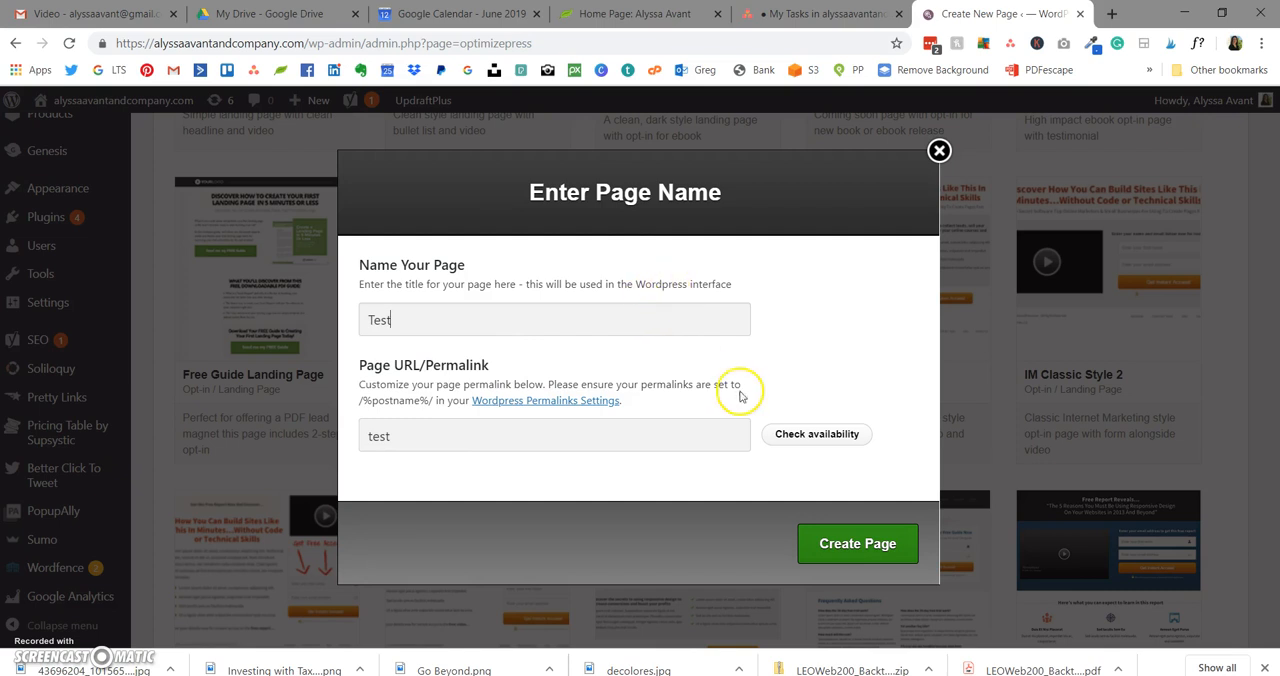
left_click(816, 436)
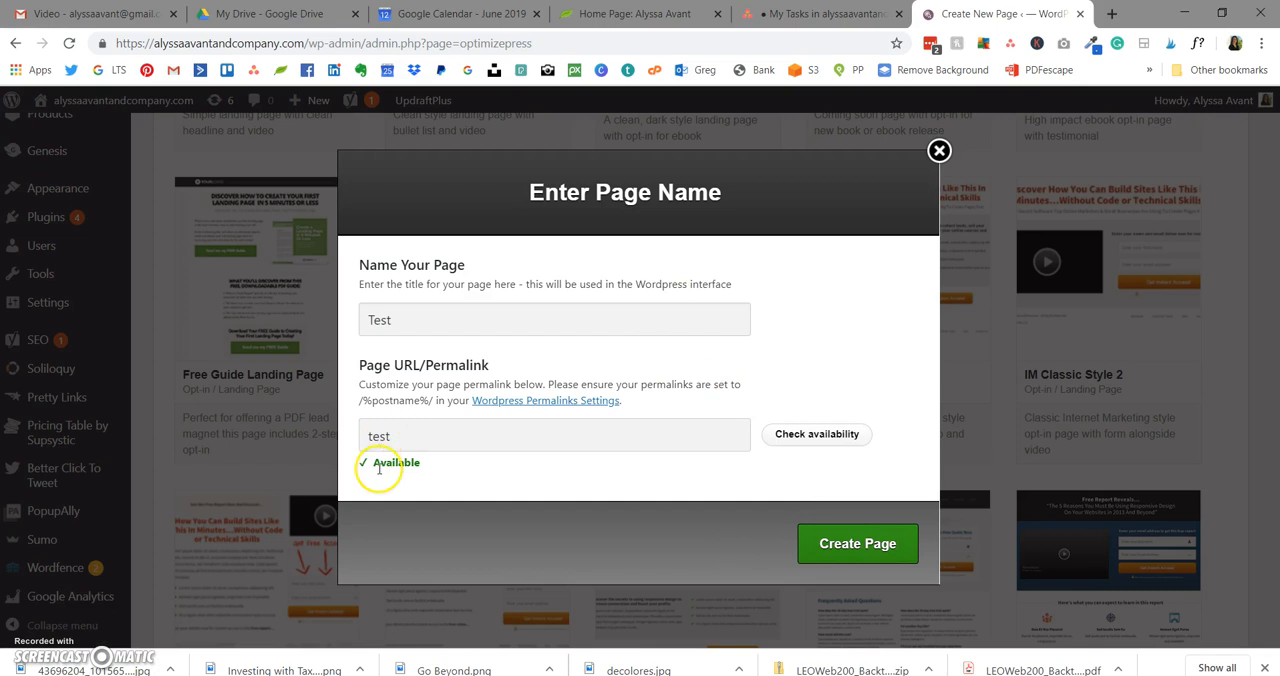
left_click(893, 540)
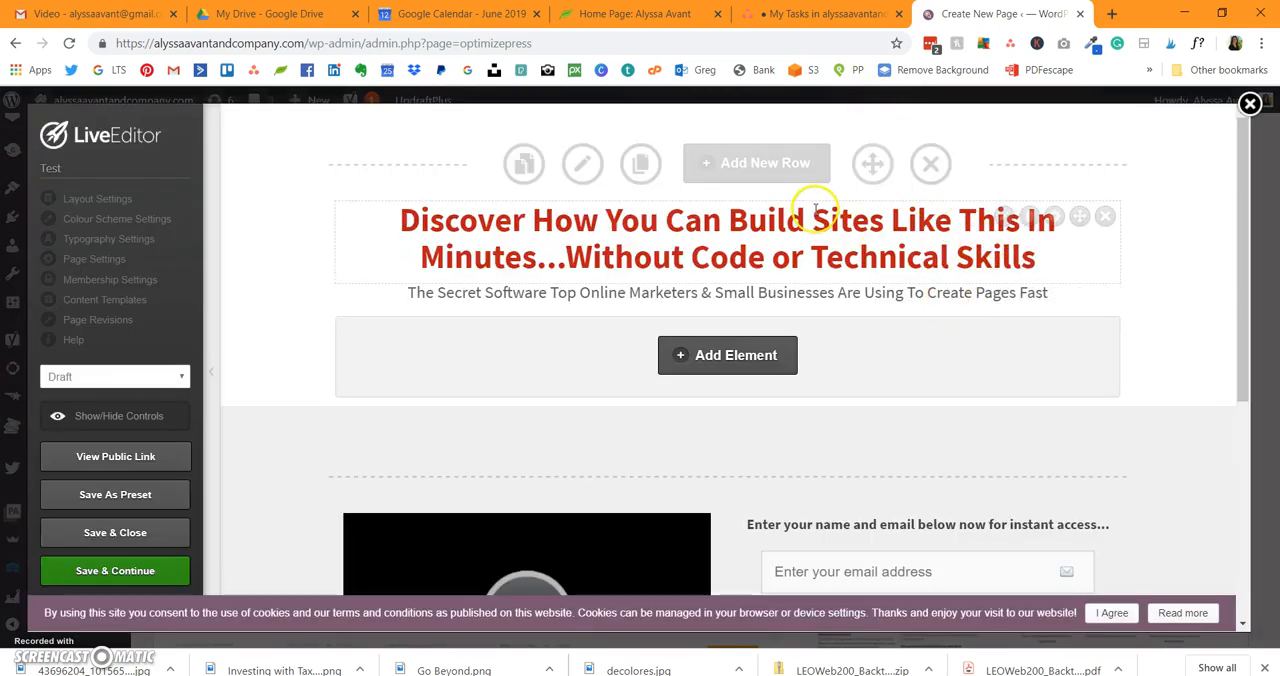
Step: Look over the new page's layout and examine the red headline's advanced element options
scroll(814, 206, "down", 3)
scroll(814, 208, "down", 1)
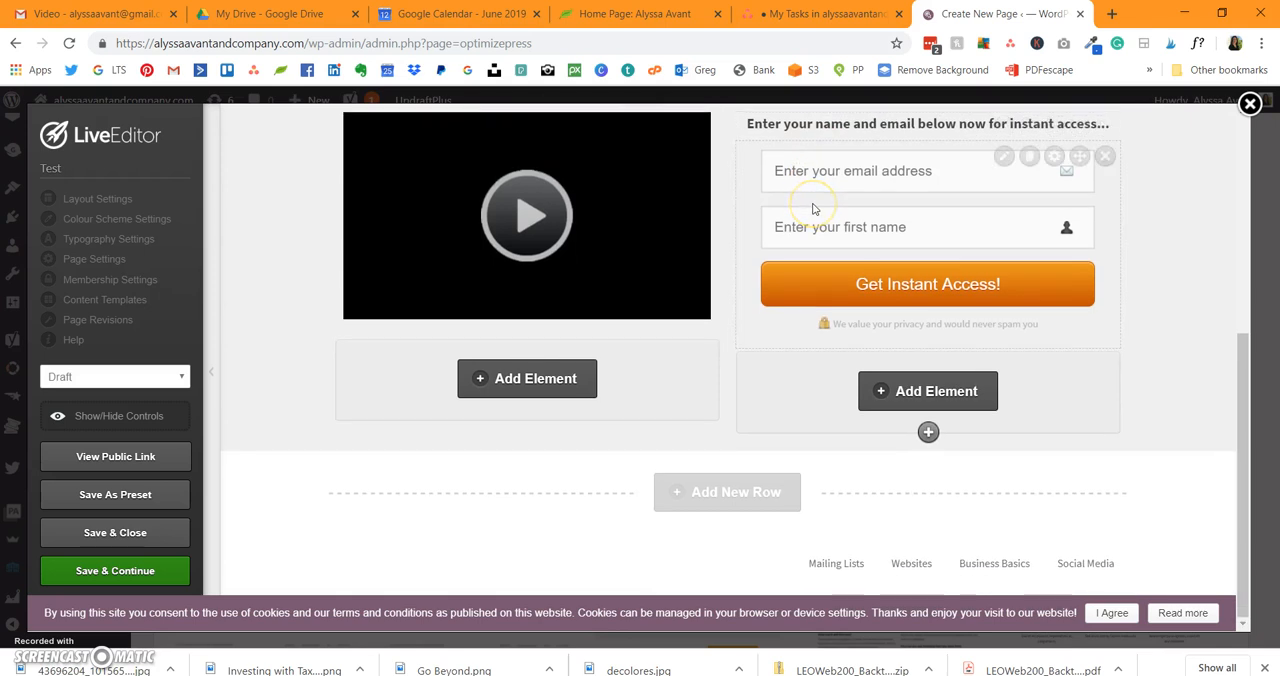
scroll(814, 208, "up", 5)
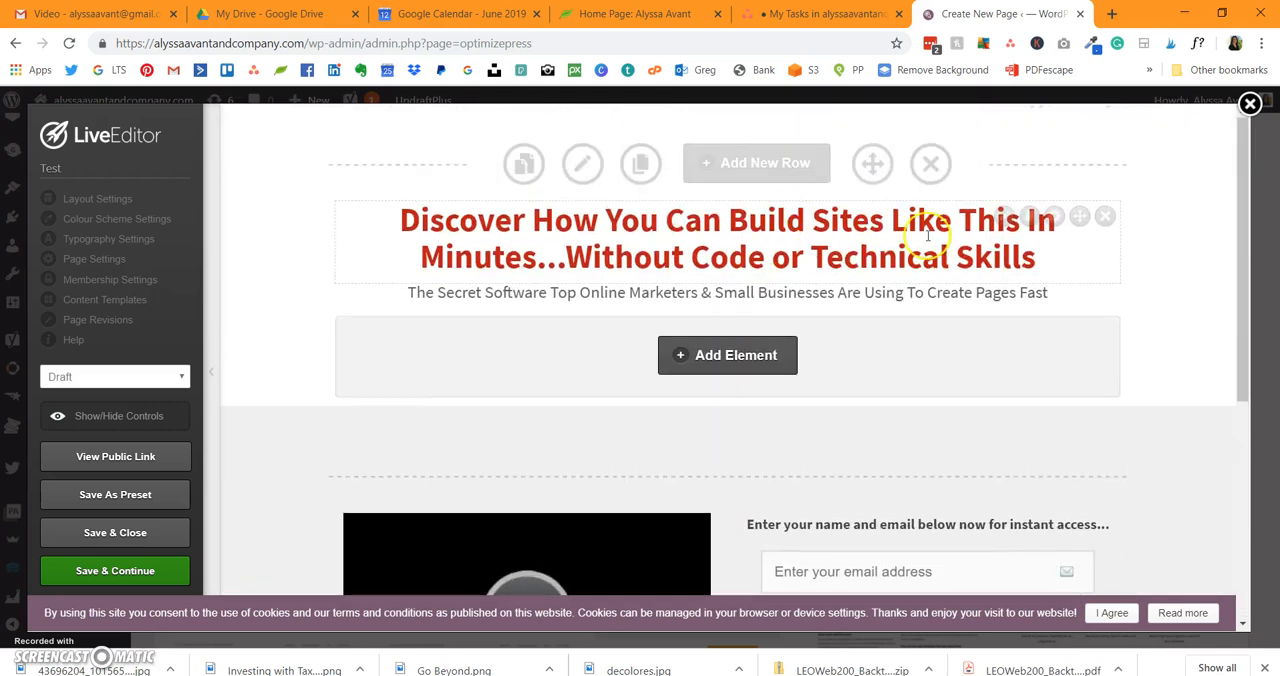
left_click(1004, 219)
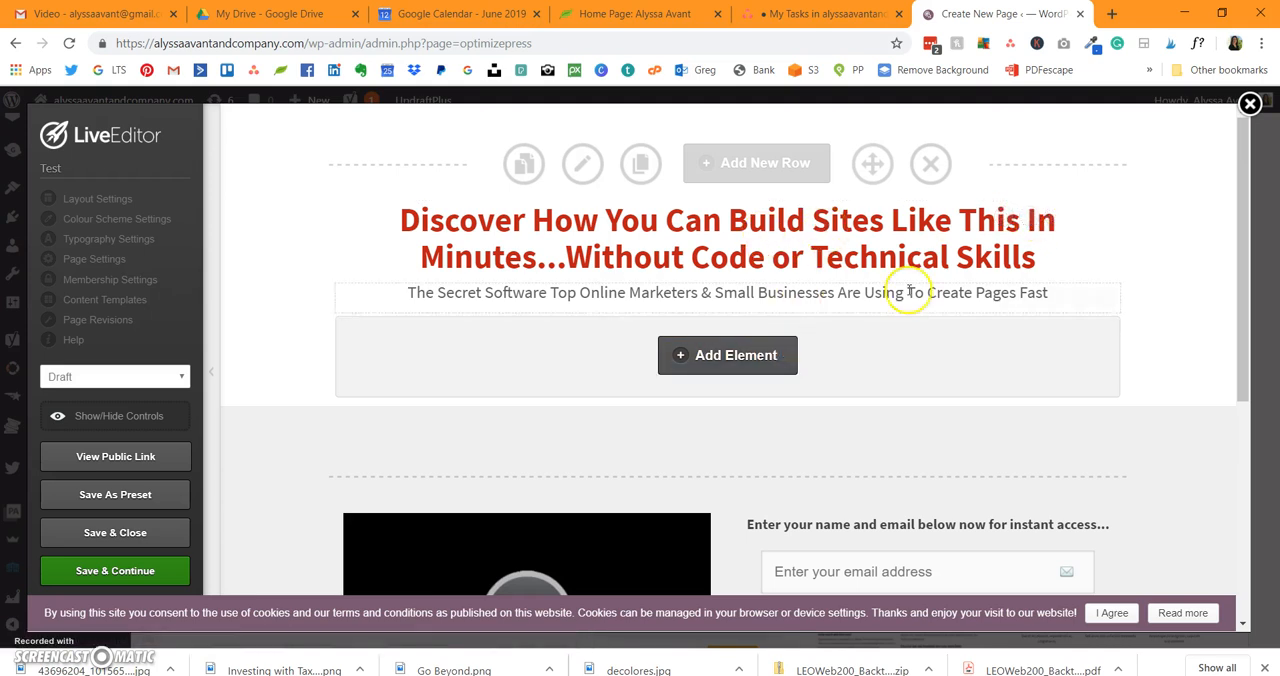
left_click(1055, 218)
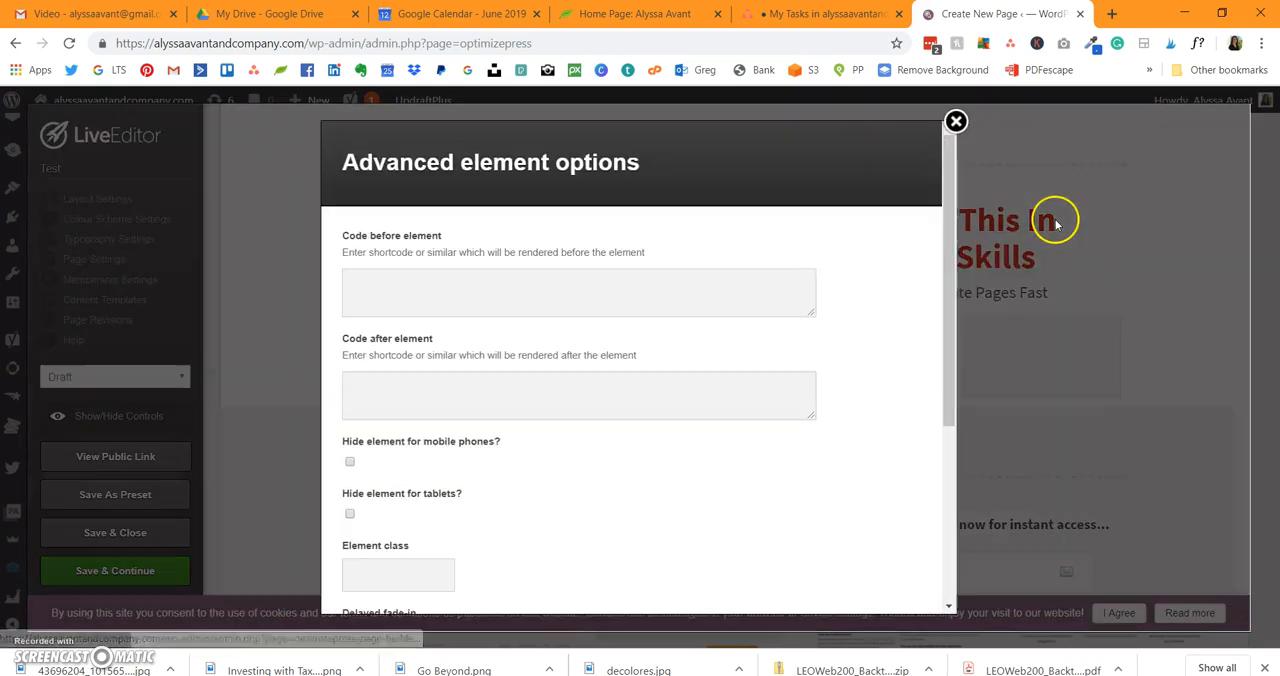
scroll(592, 249, "down", 2)
scroll(592, 247, "down", 1)
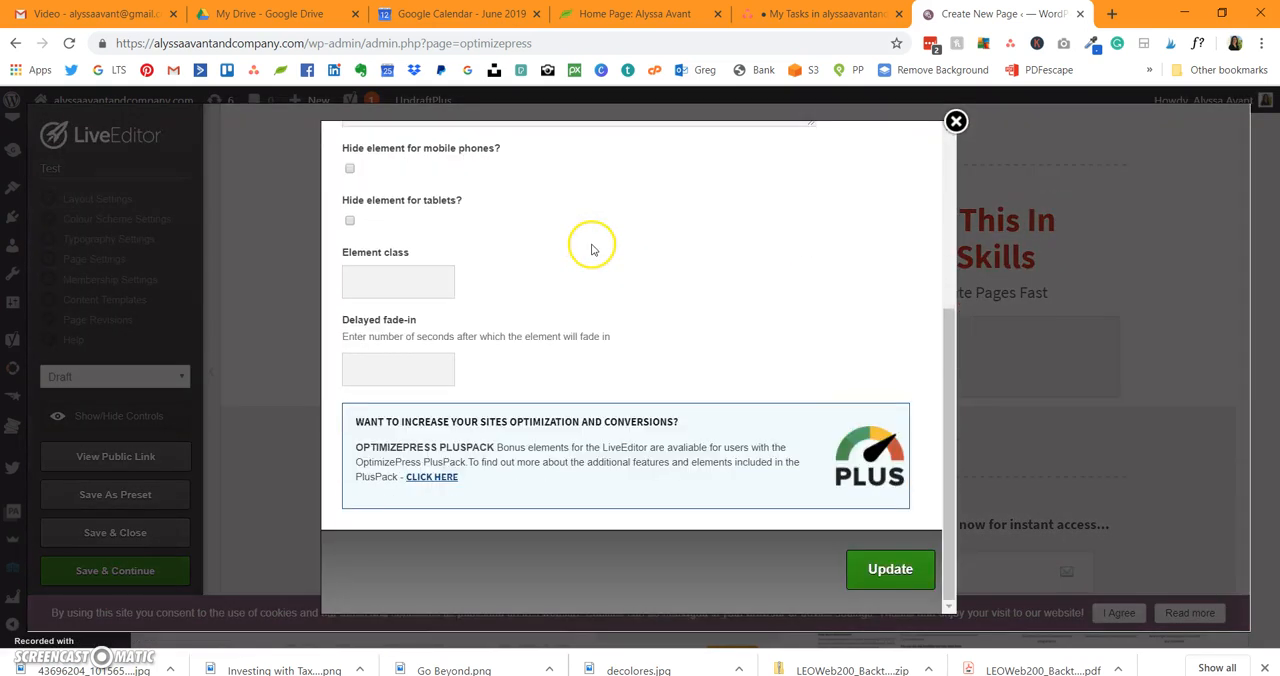
scroll(592, 242, "up", 4)
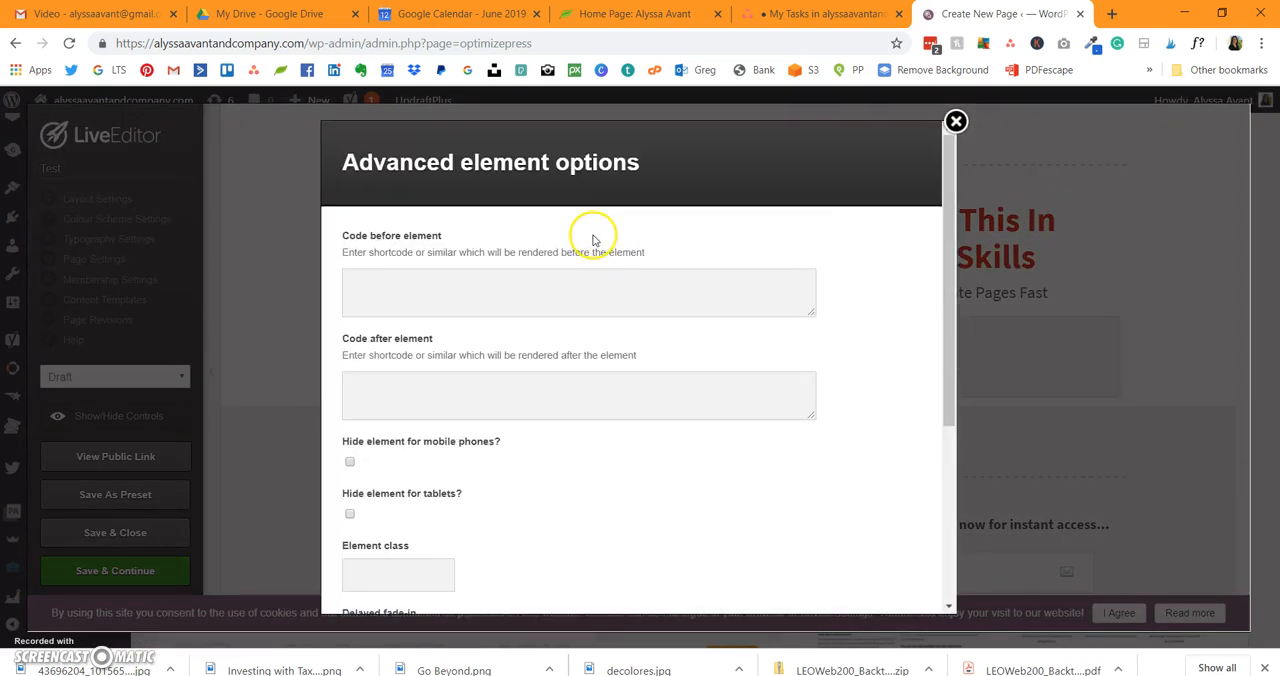
left_click(956, 121)
Step: Try moving the red headline element upward in its row
mouse_move(1080, 222)
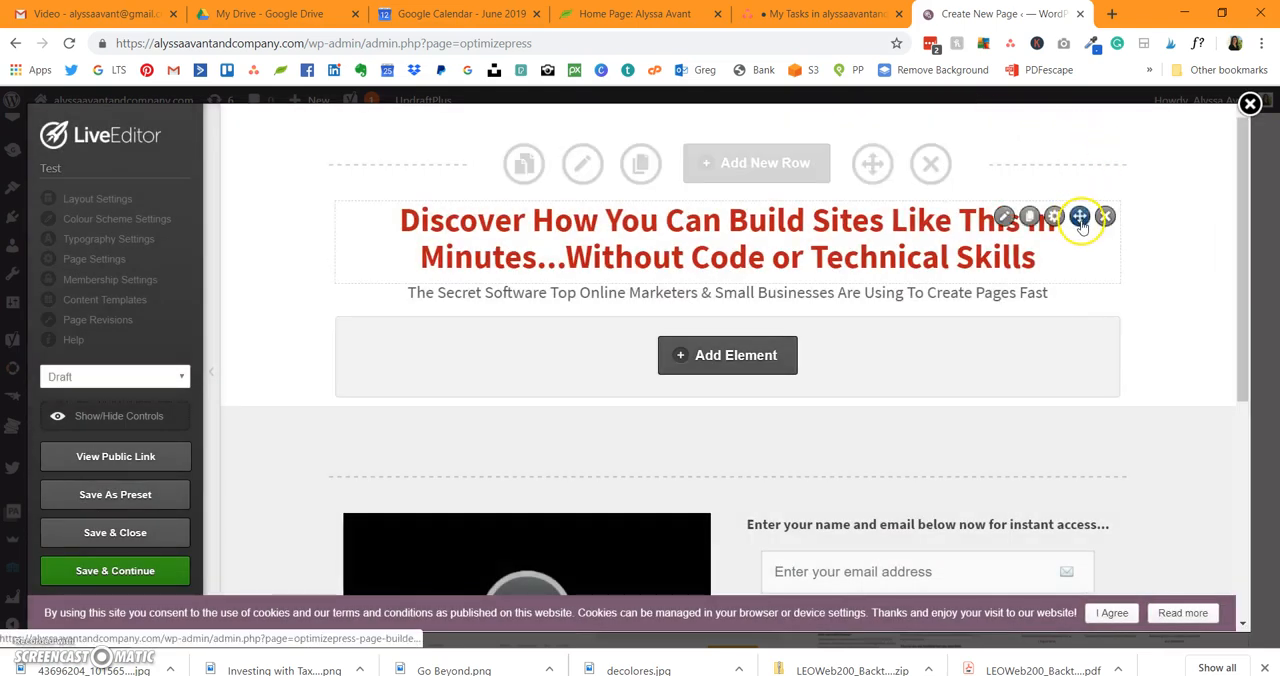
left_click_drag(1080, 220, 1078, 168)
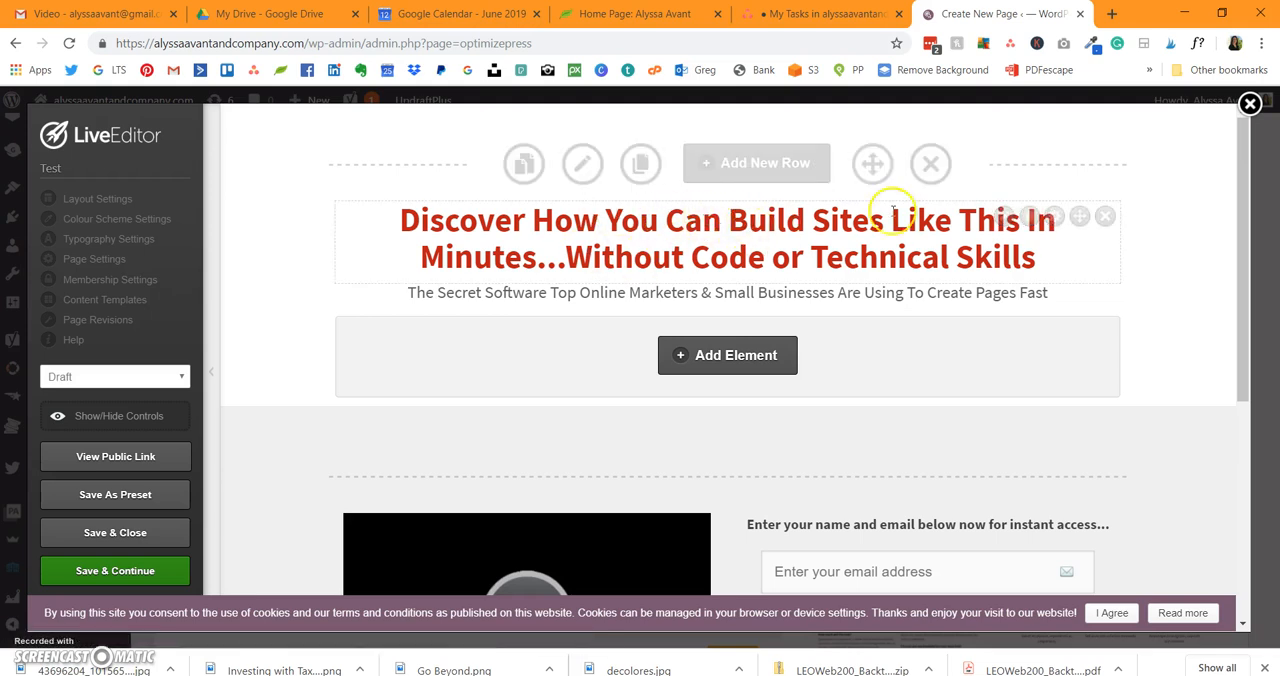
Step: Replace the red headline's text with "Struggling with Facebook - - Join my Free Challenge to Conquer Facebook Once & For All"
left_click(1004, 216)
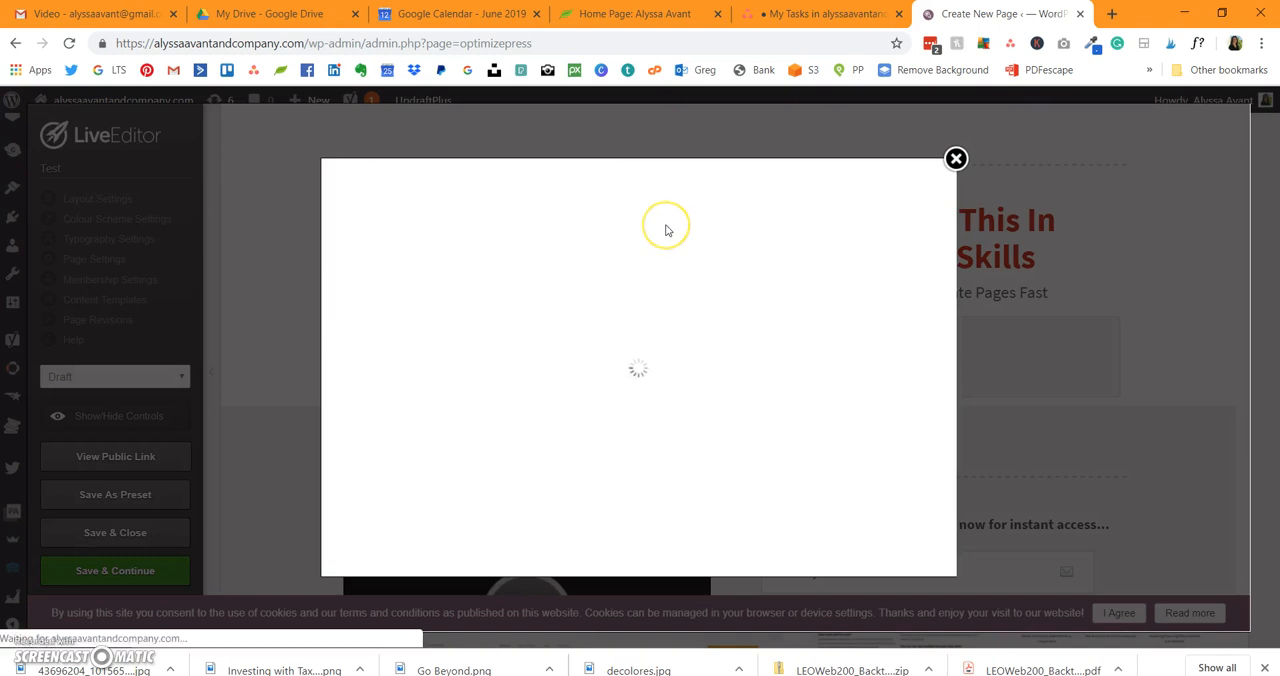
left_click(592, 414)
left_click(409, 416)
left_click(352, 414)
left_click(693, 408)
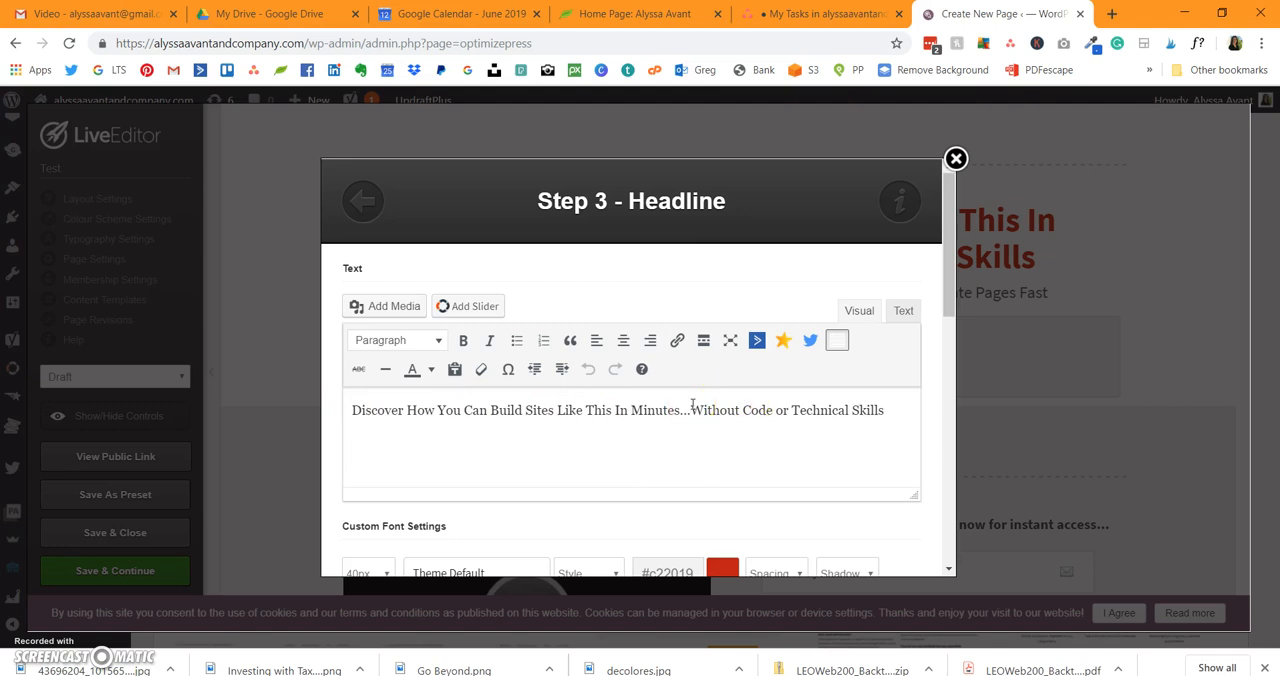
triple_click(691, 408)
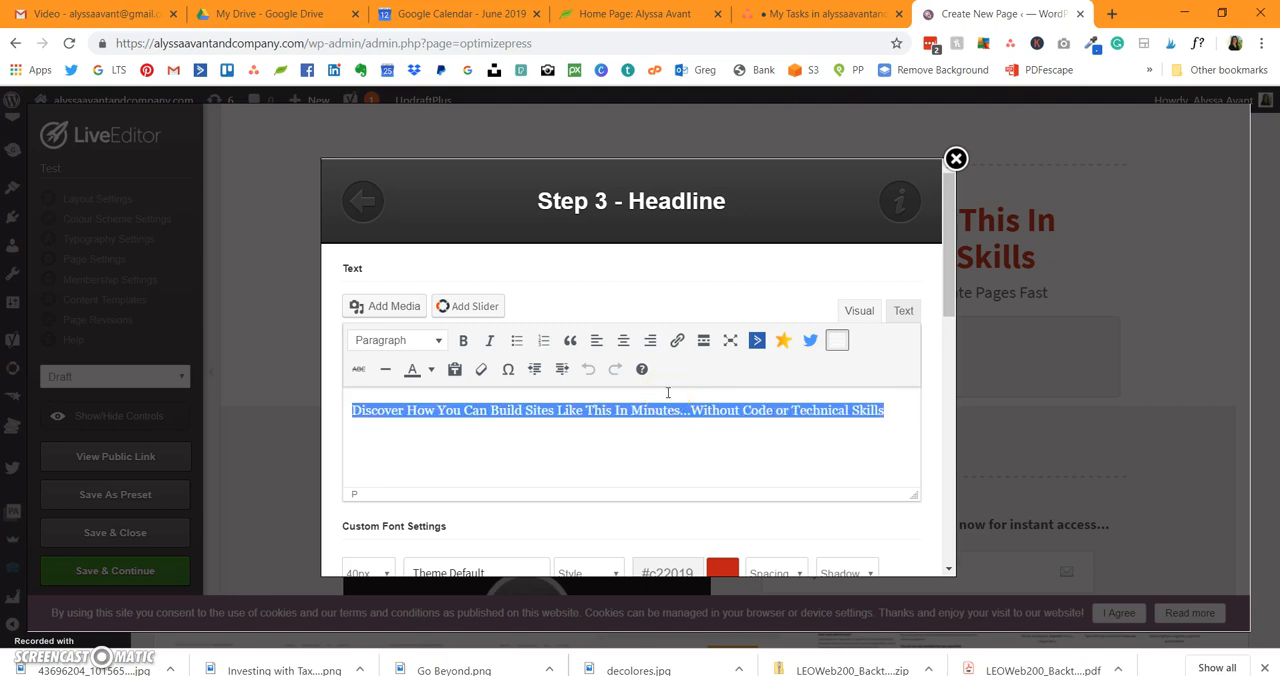
type("St")
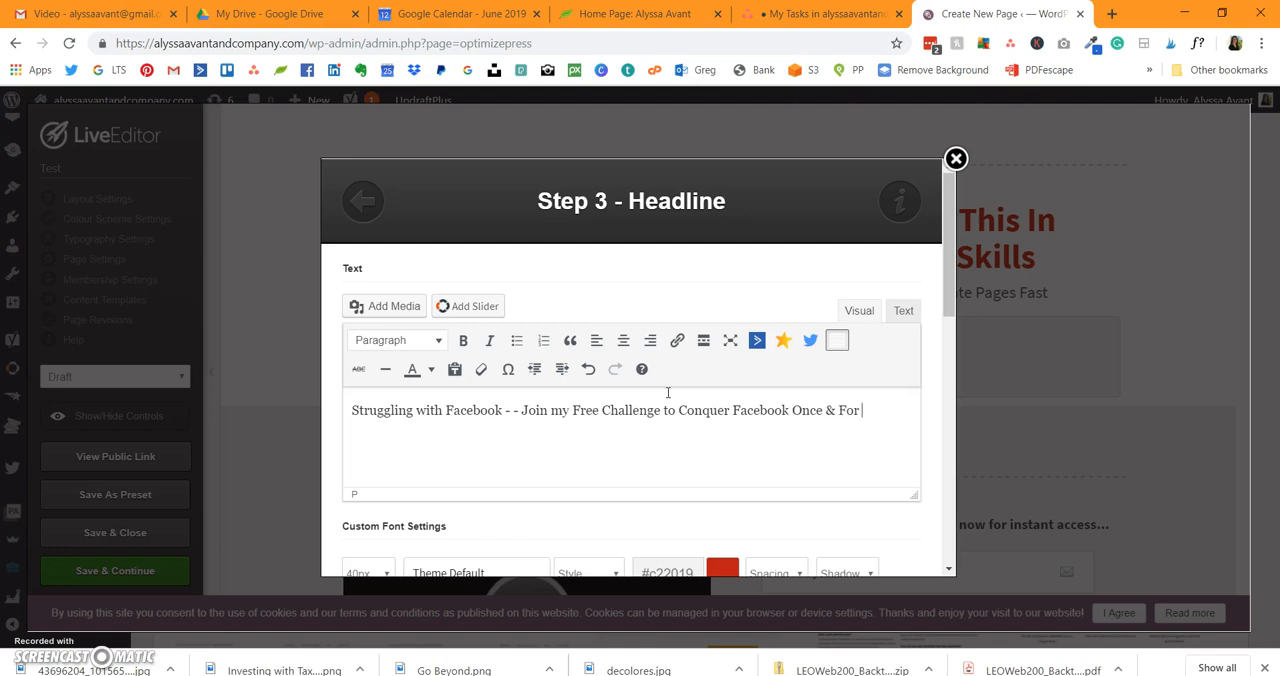
Step: Set the headline's custom font colour to dark blue, #2f3560
scroll(726, 430, "down", 3)
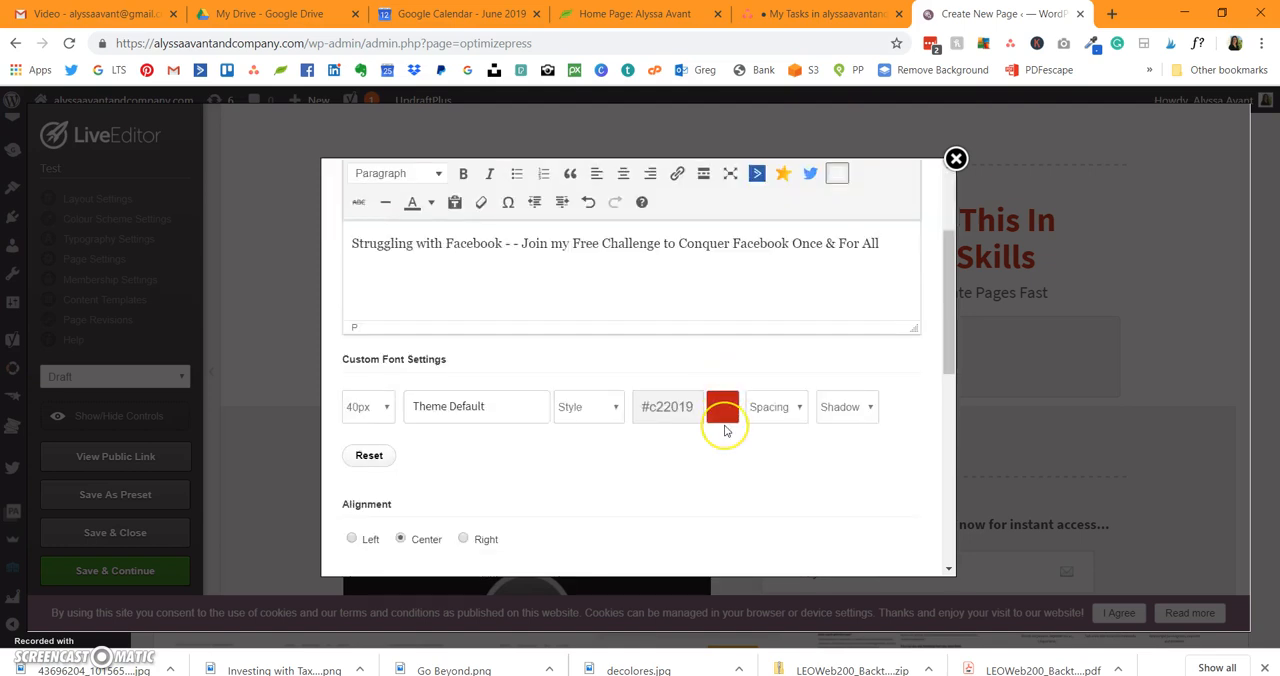
scroll(726, 430, "down", 3)
scroll(726, 430, "up", 2)
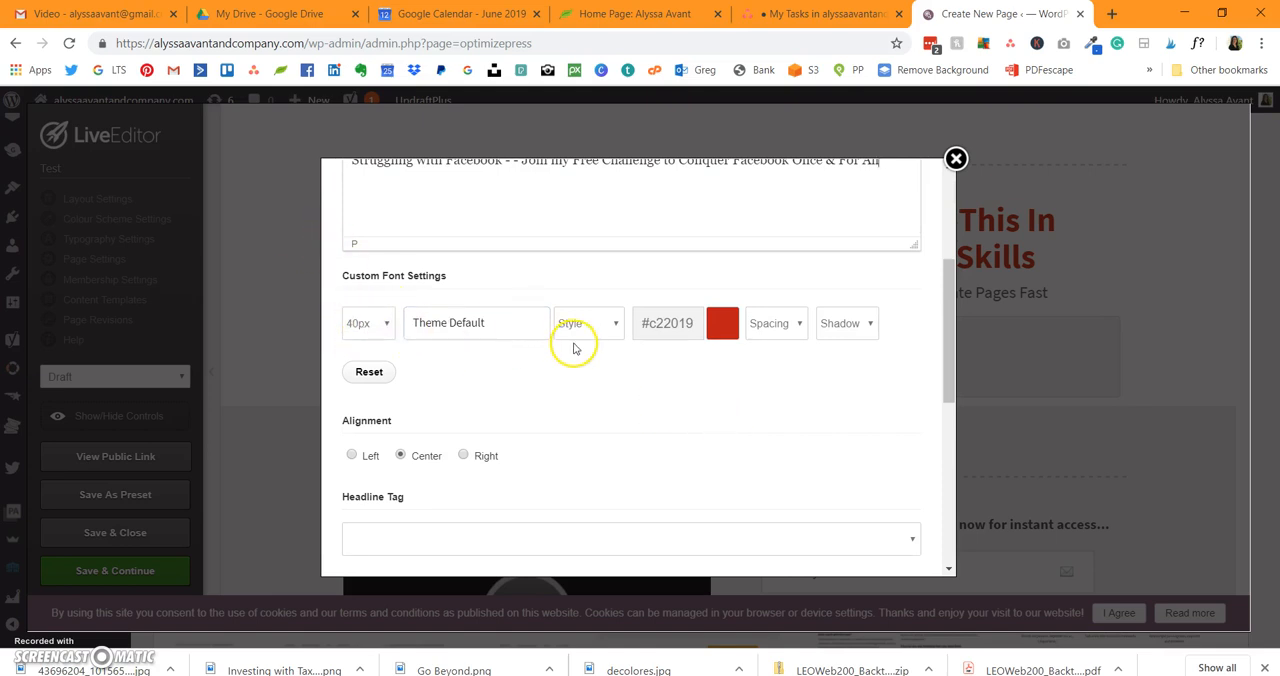
left_click(660, 322)
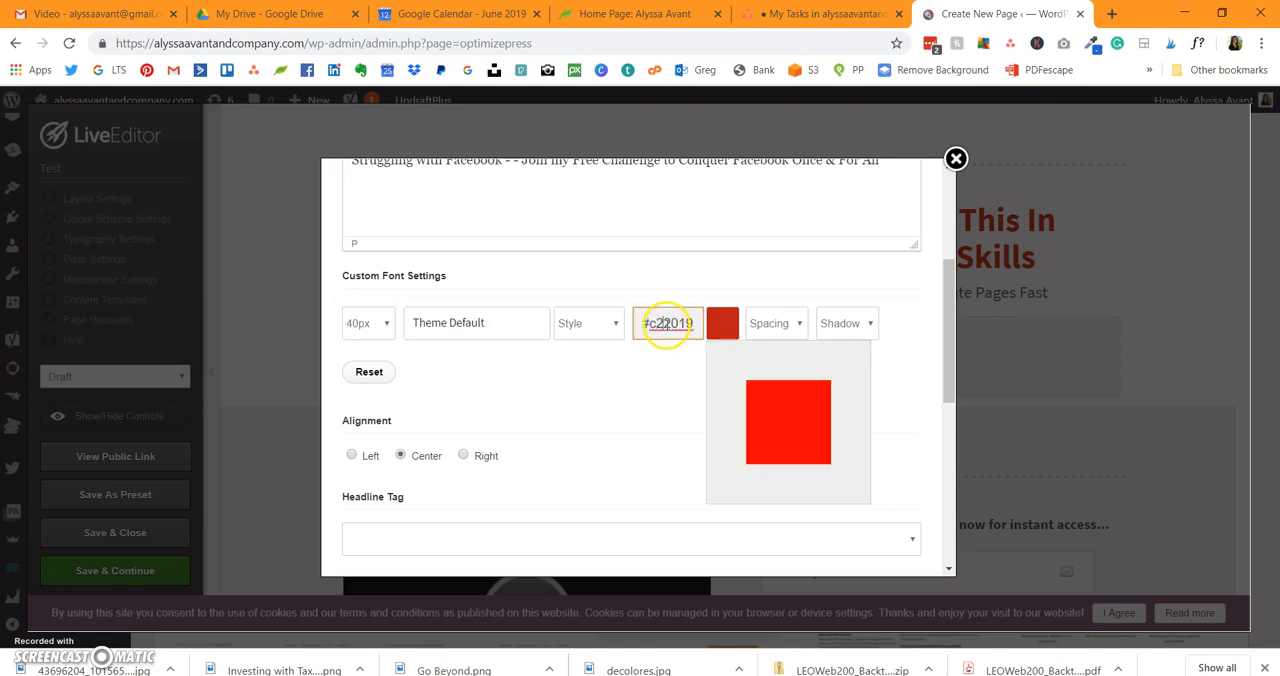
left_click(731, 324)
left_click(731, 324)
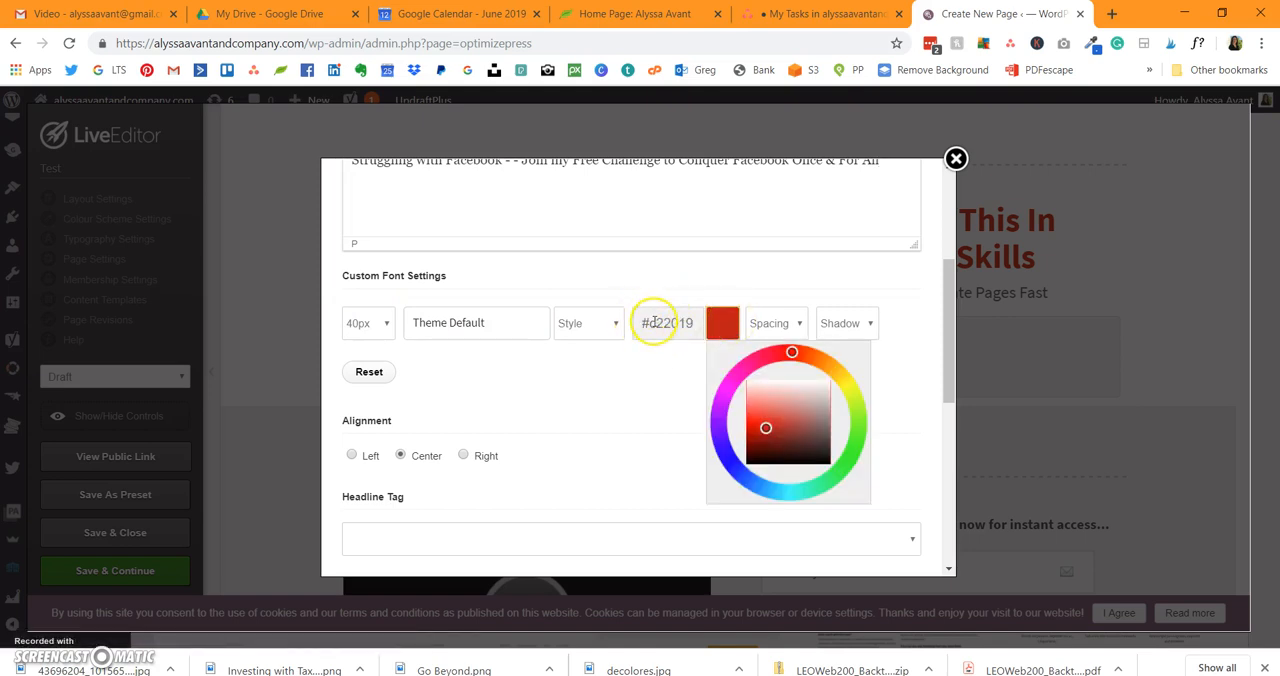
left_click(772, 392)
left_click(804, 412)
left_click(802, 441)
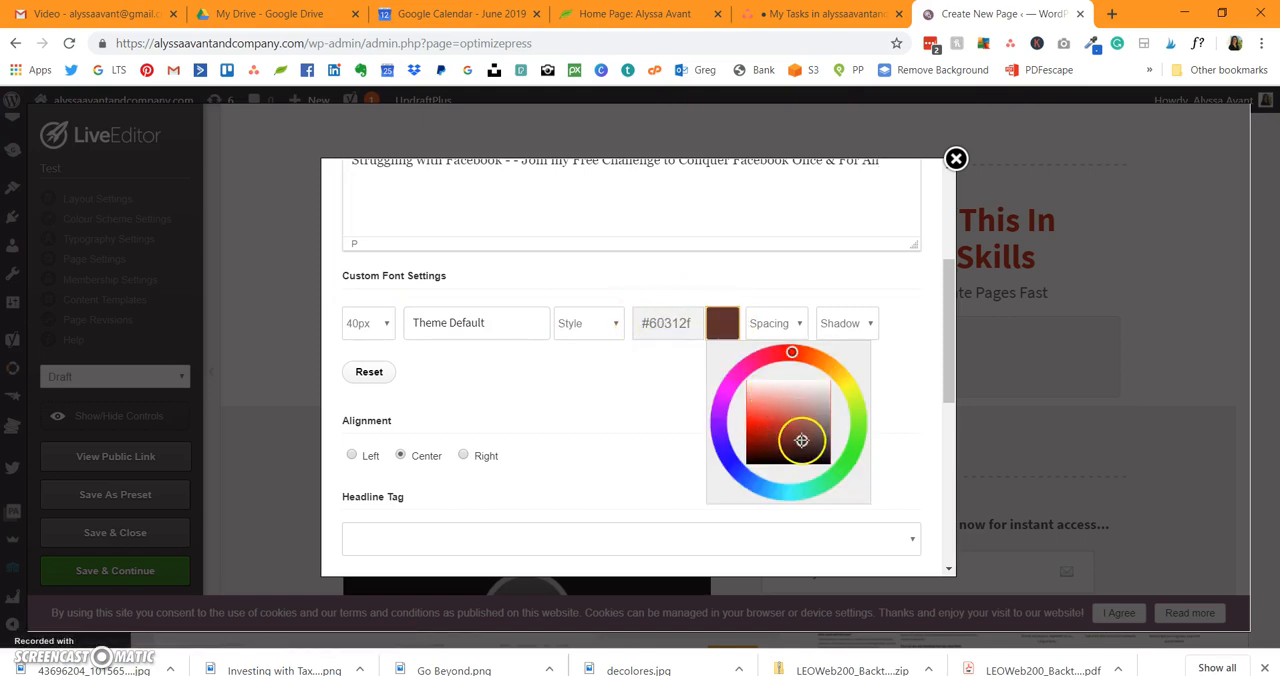
left_click(720, 433)
left_click(731, 463)
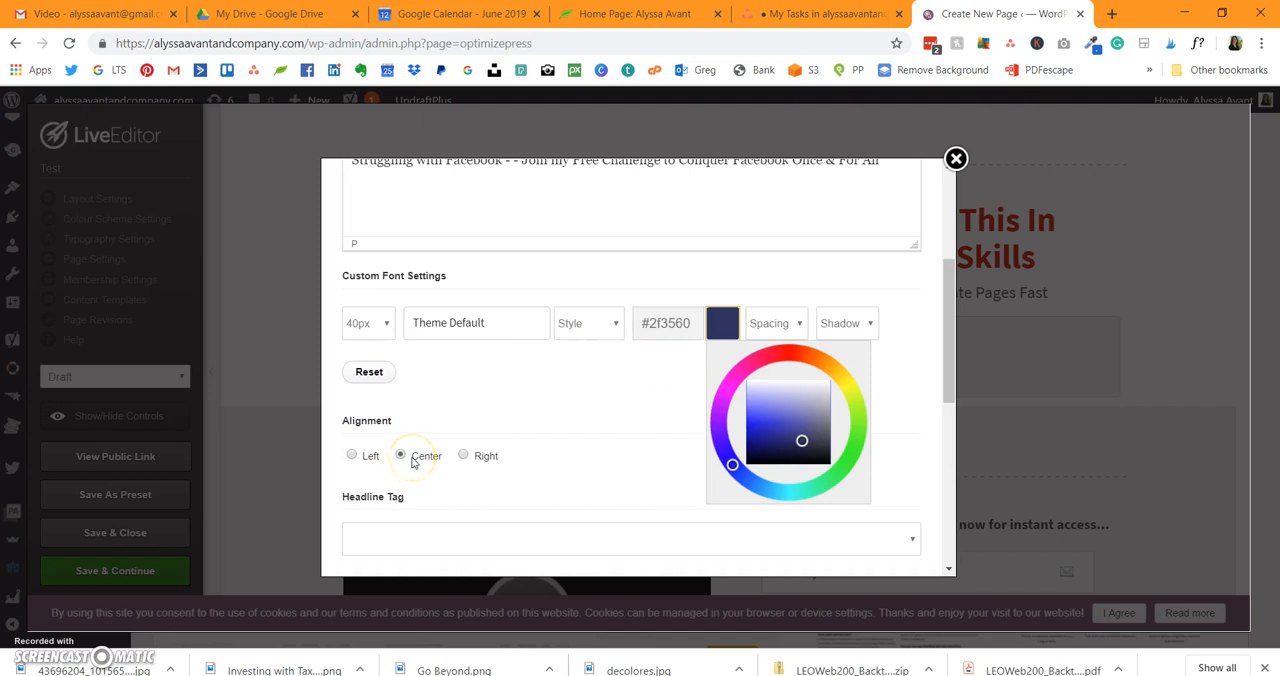
Step: Give the headline a light blue #949de0 highlight and apply the edited headline to the page
scroll(471, 433, "down", 5)
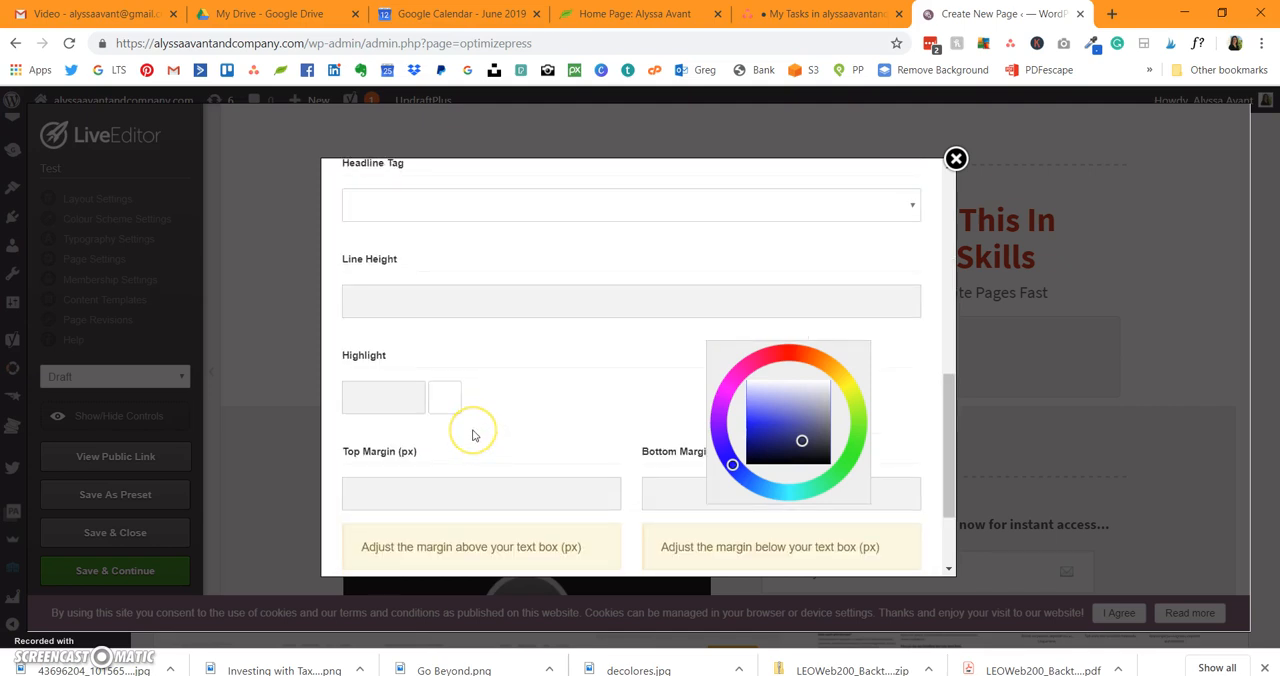
scroll(474, 435, "down", 2)
left_click(388, 268)
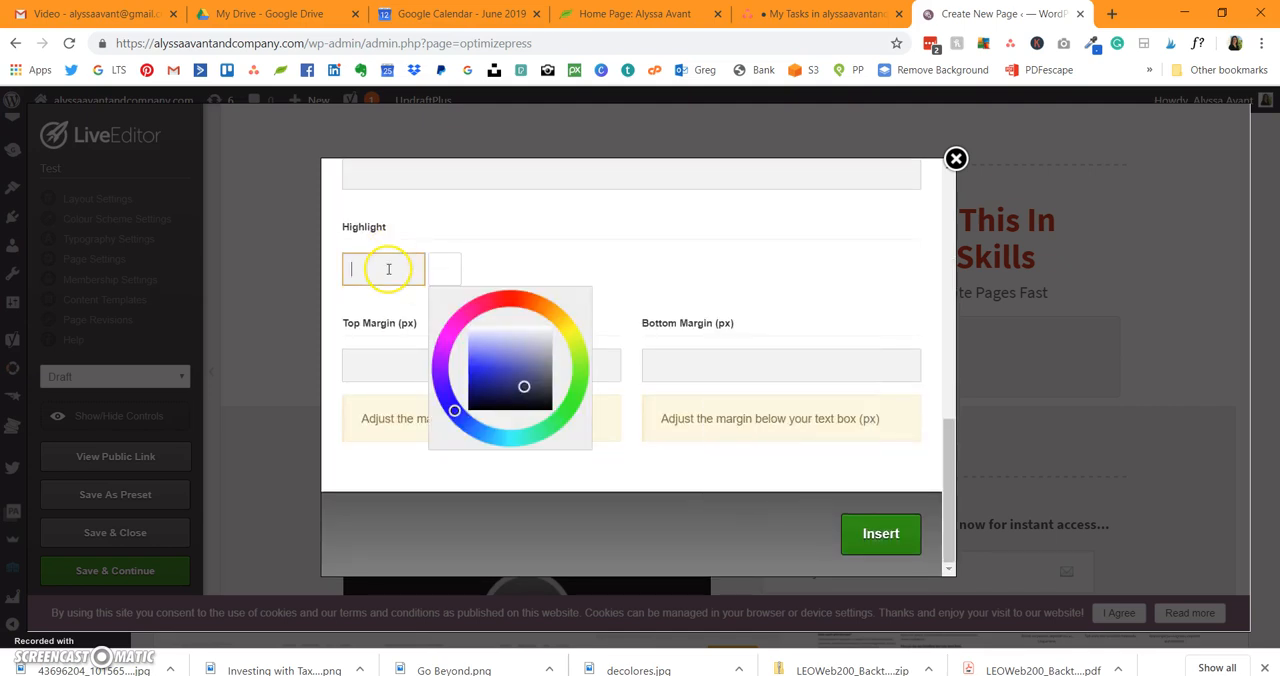
left_click(506, 348)
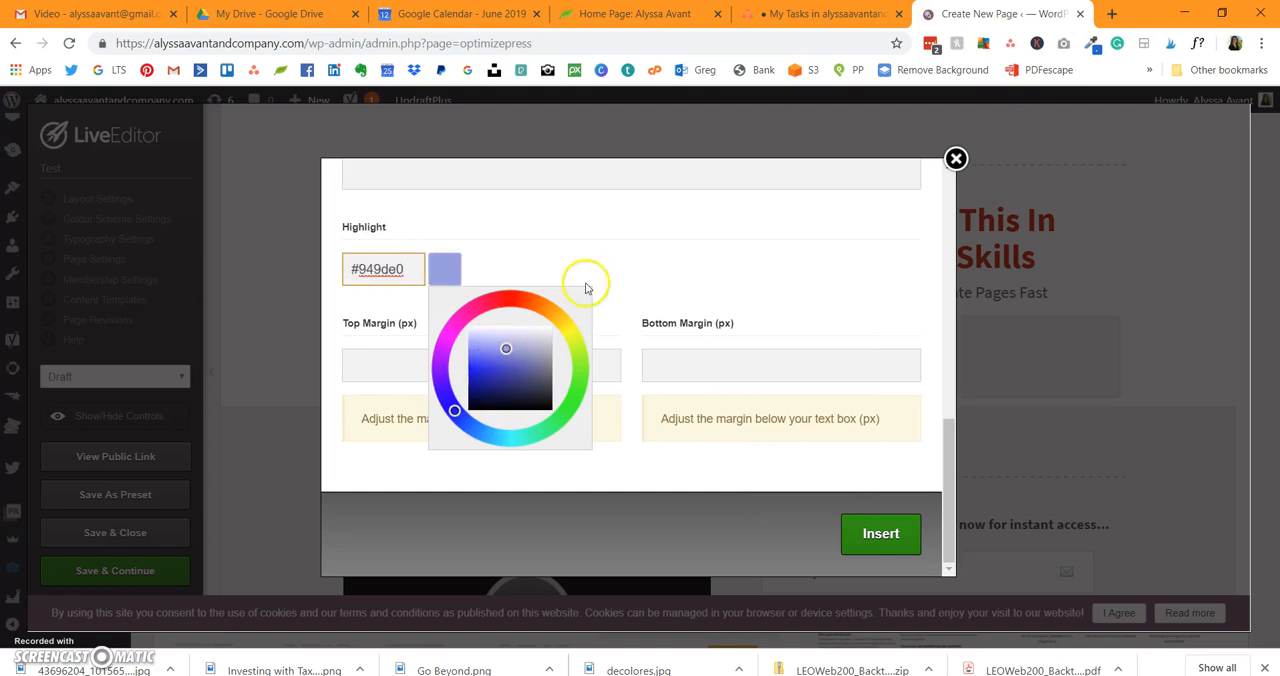
left_click(621, 249)
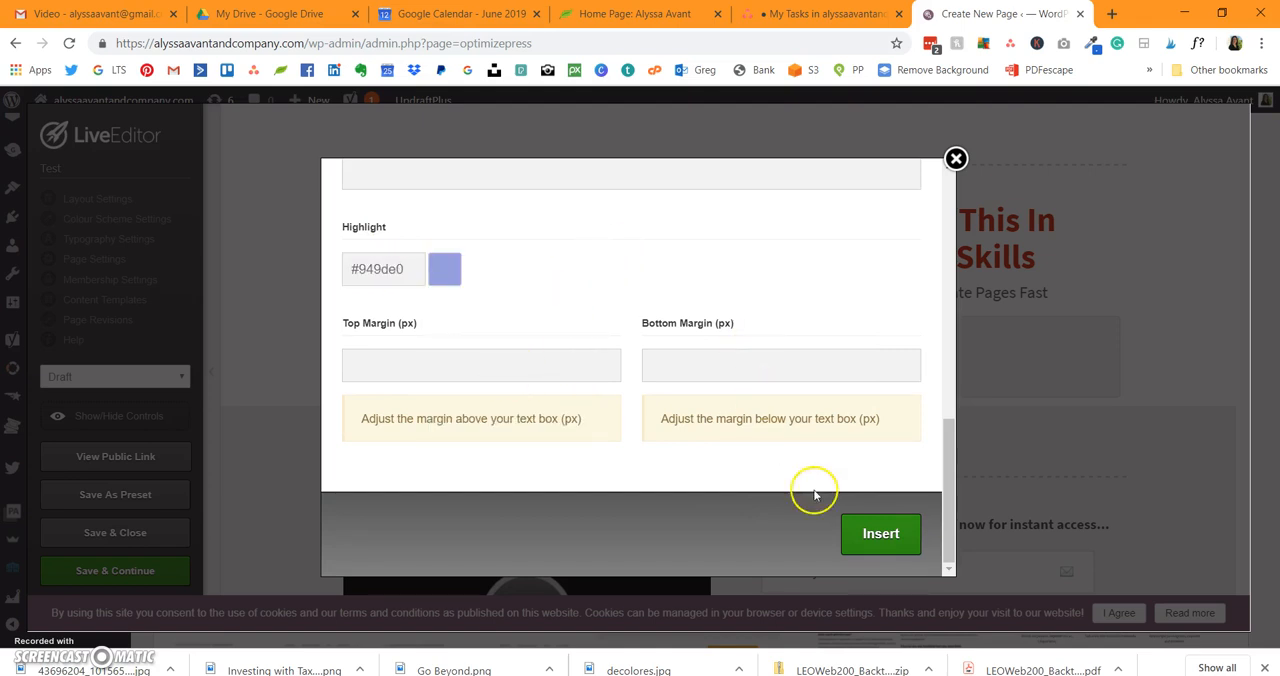
left_click(880, 534)
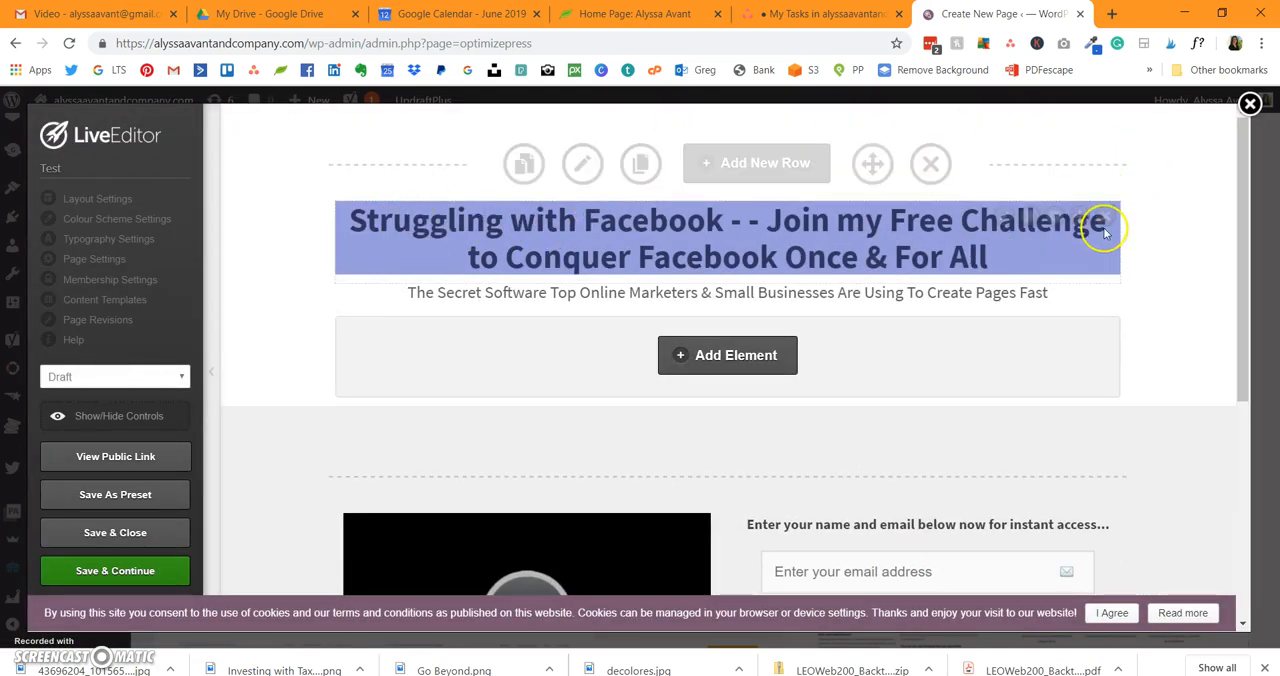
Step: Reopen the headline's settings, change the highlight colour code to #0000000 and update the headline on the page
left_click(1001, 226)
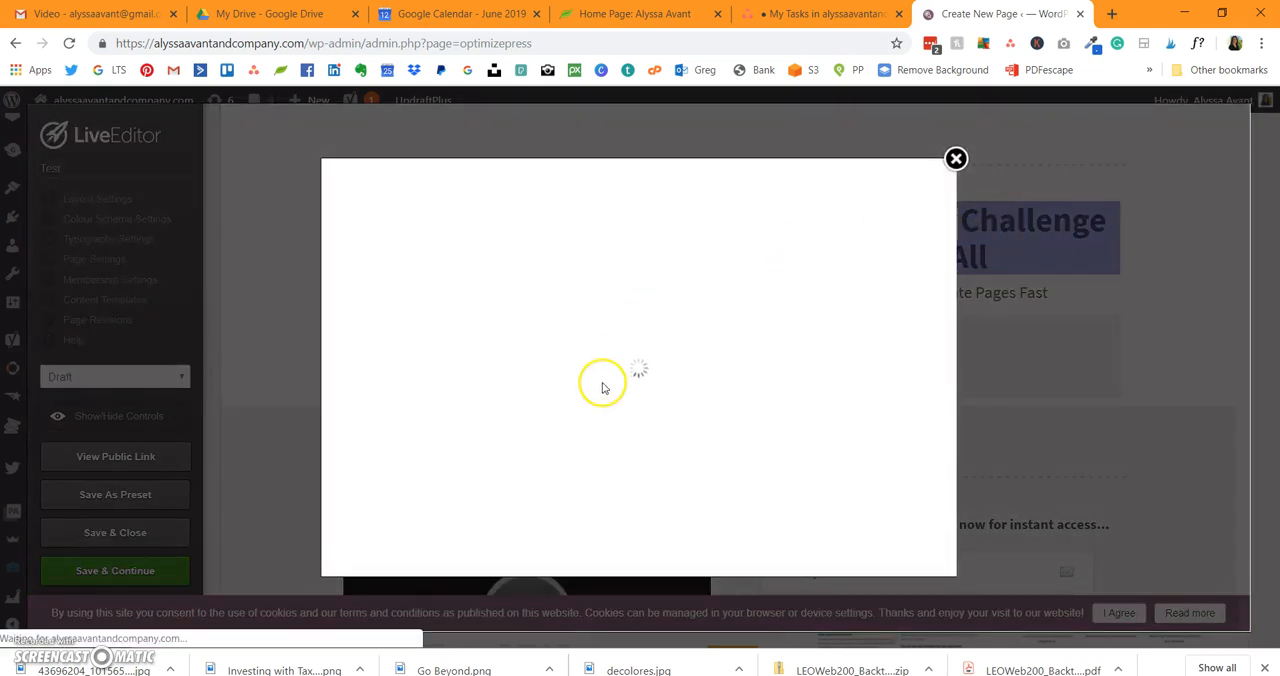
scroll(603, 378, "down", 10)
left_click(444, 268)
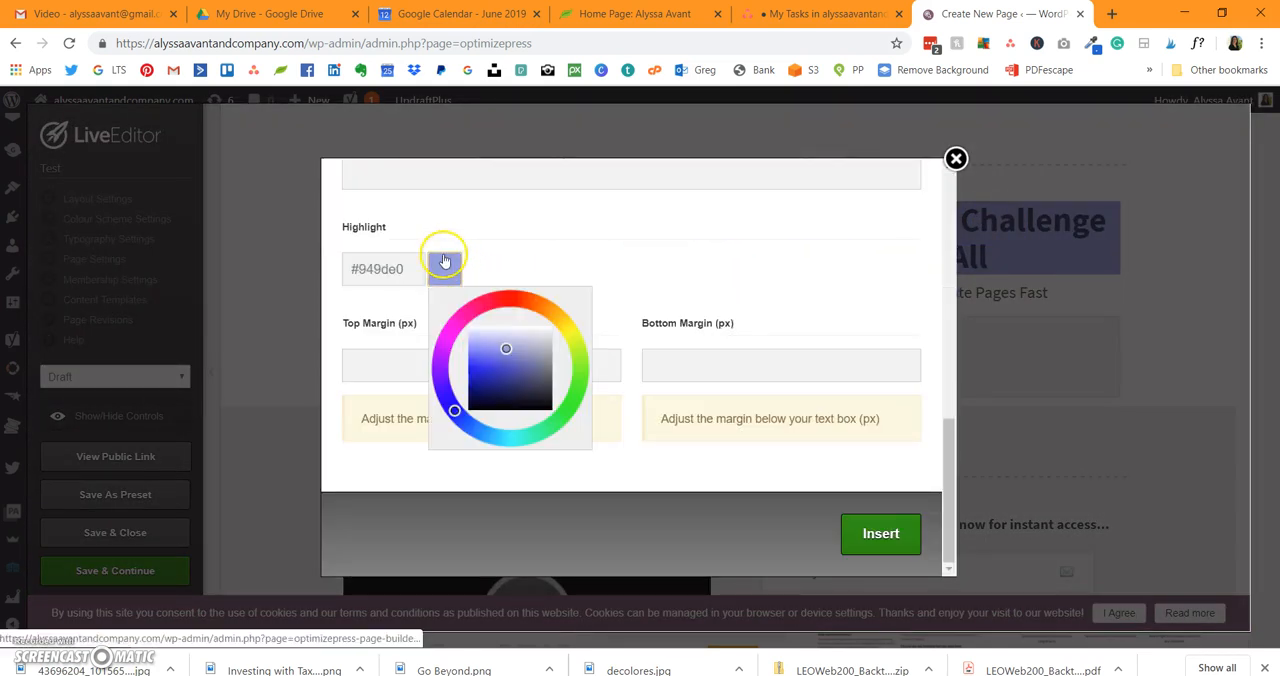
left_click_drag(411, 269, 377, 268)
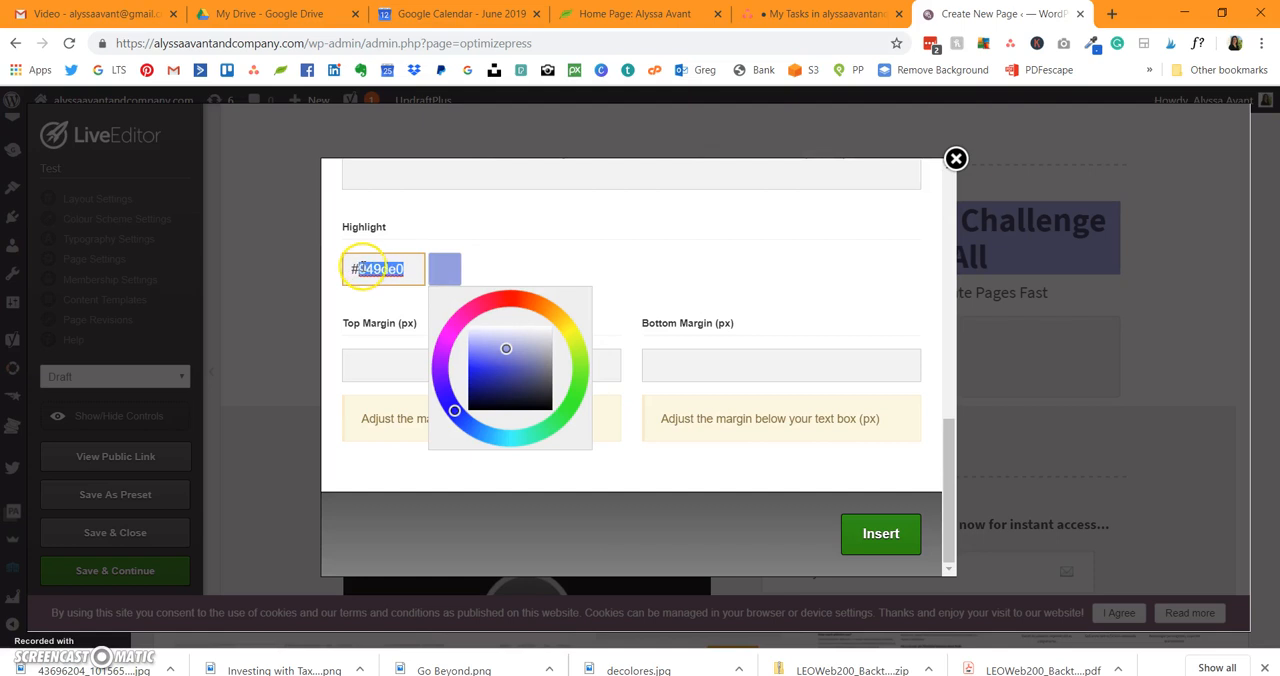
type("0000000")
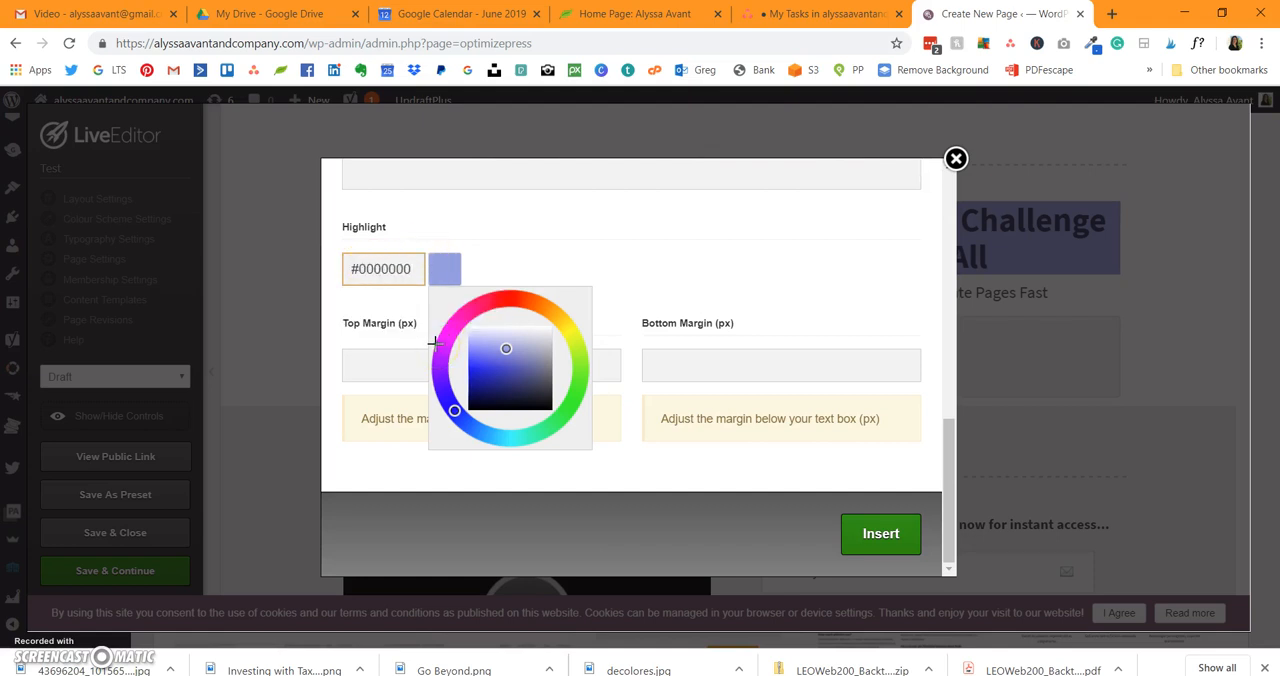
left_click(885, 533)
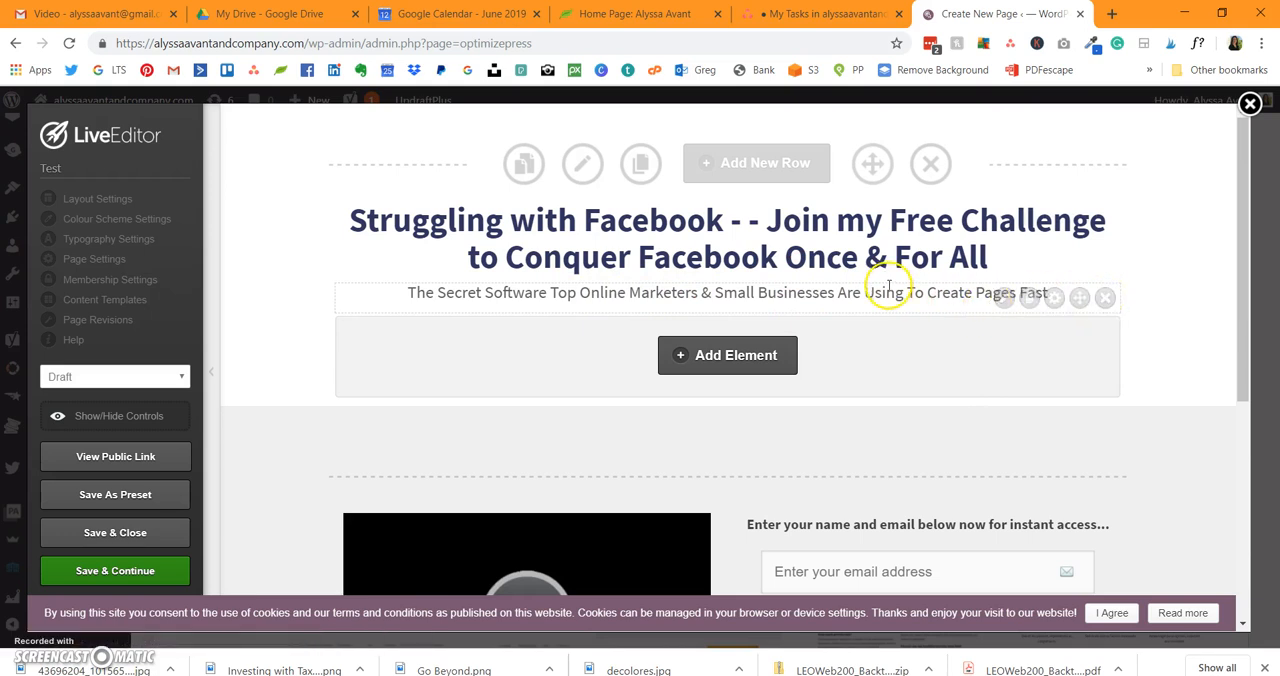
Step: Open the element library for the slot under the subheadline and browse the available core elements
scroll(888, 285, "down", 1)
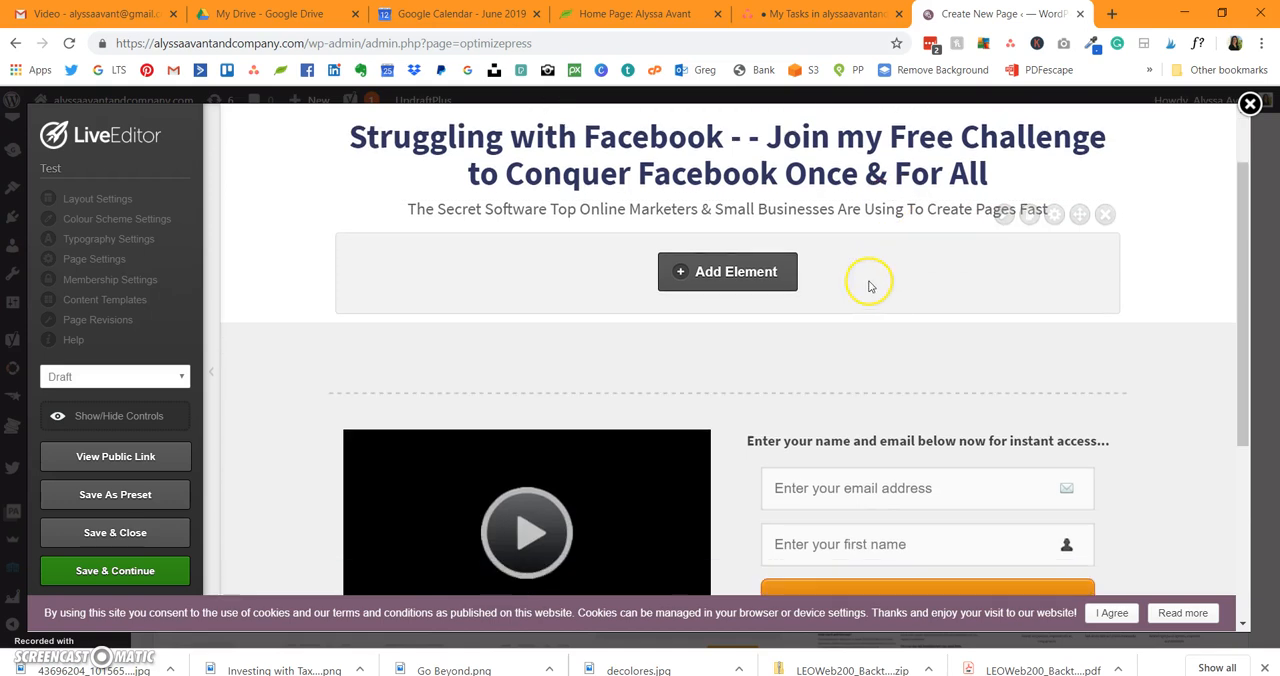
left_click(771, 272)
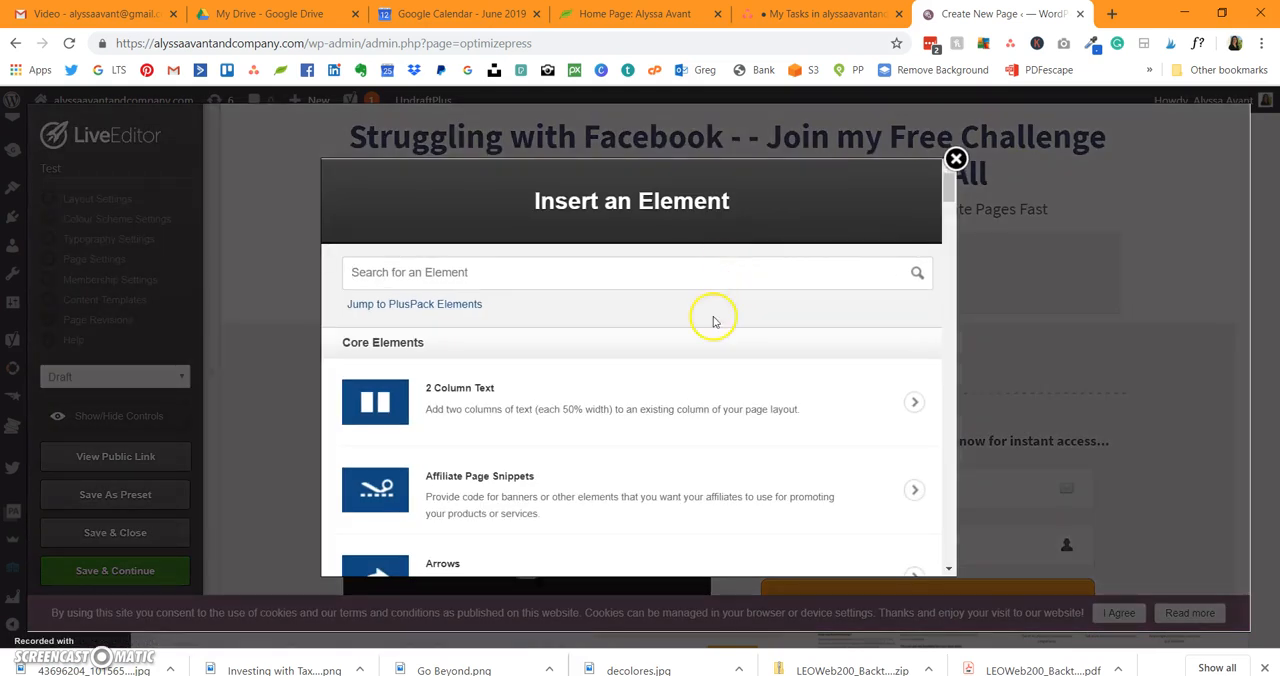
scroll(625, 335, "down", 3)
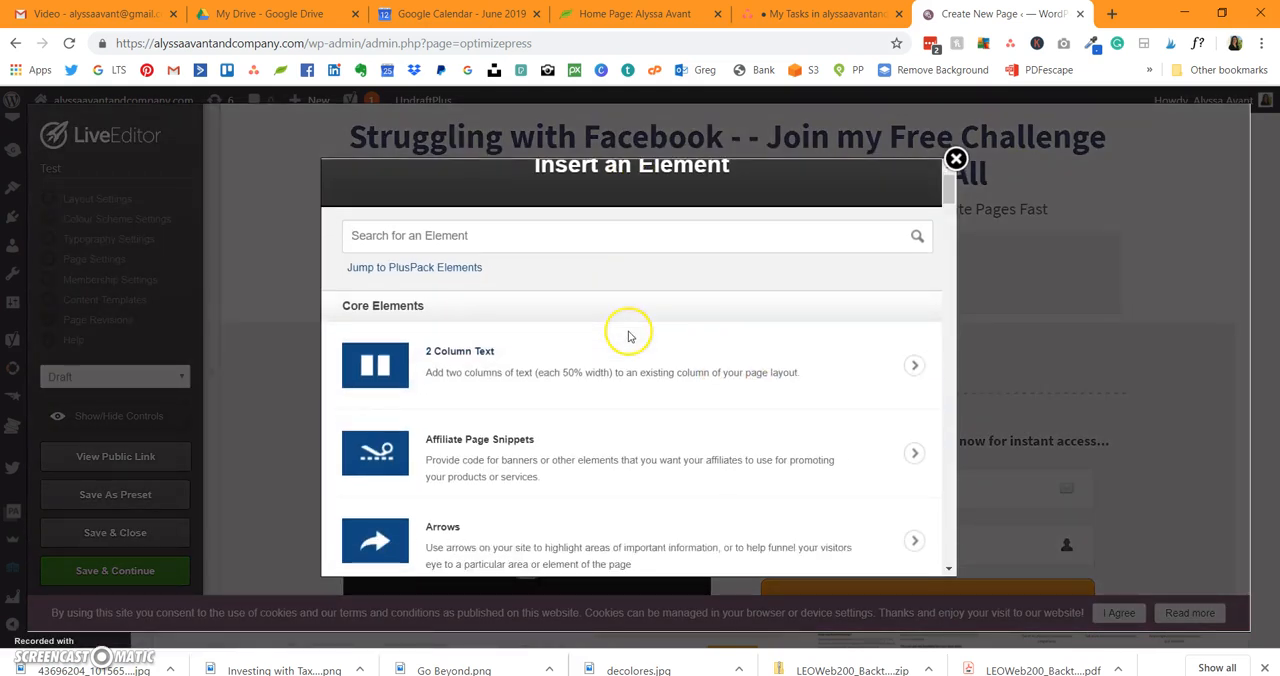
scroll(630, 340, "down", 3)
scroll(630, 340, "up", 3)
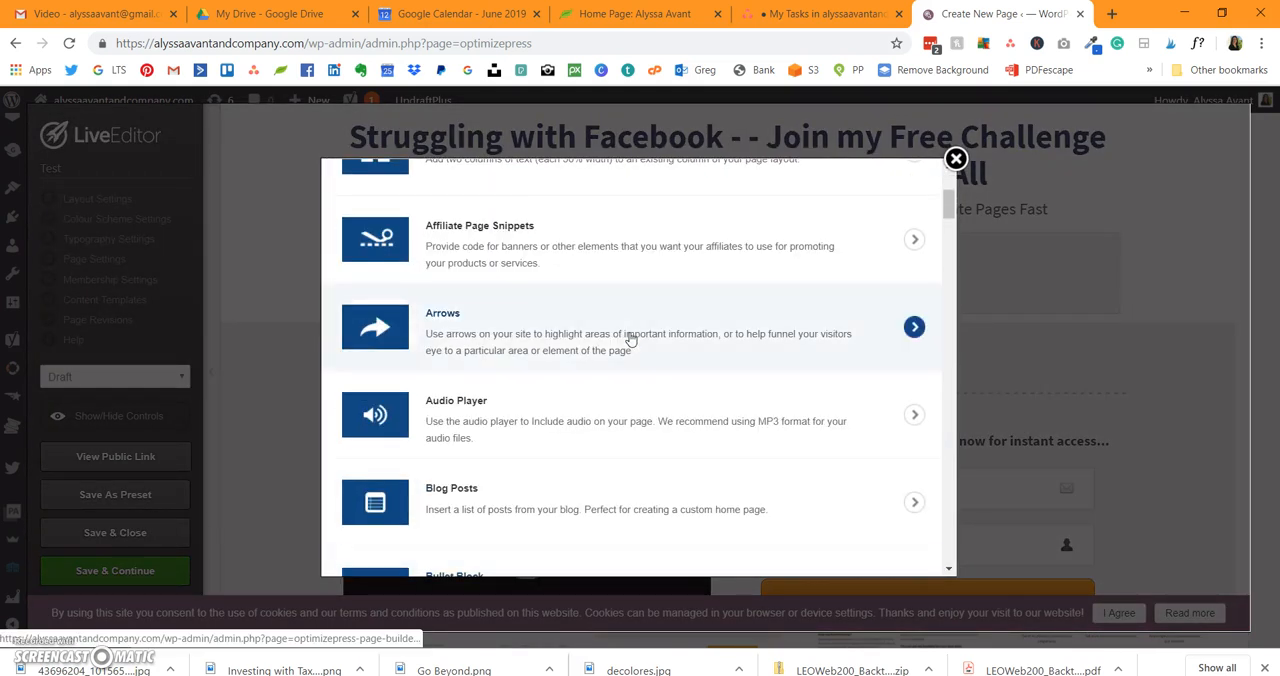
scroll(630, 340, "down", 6)
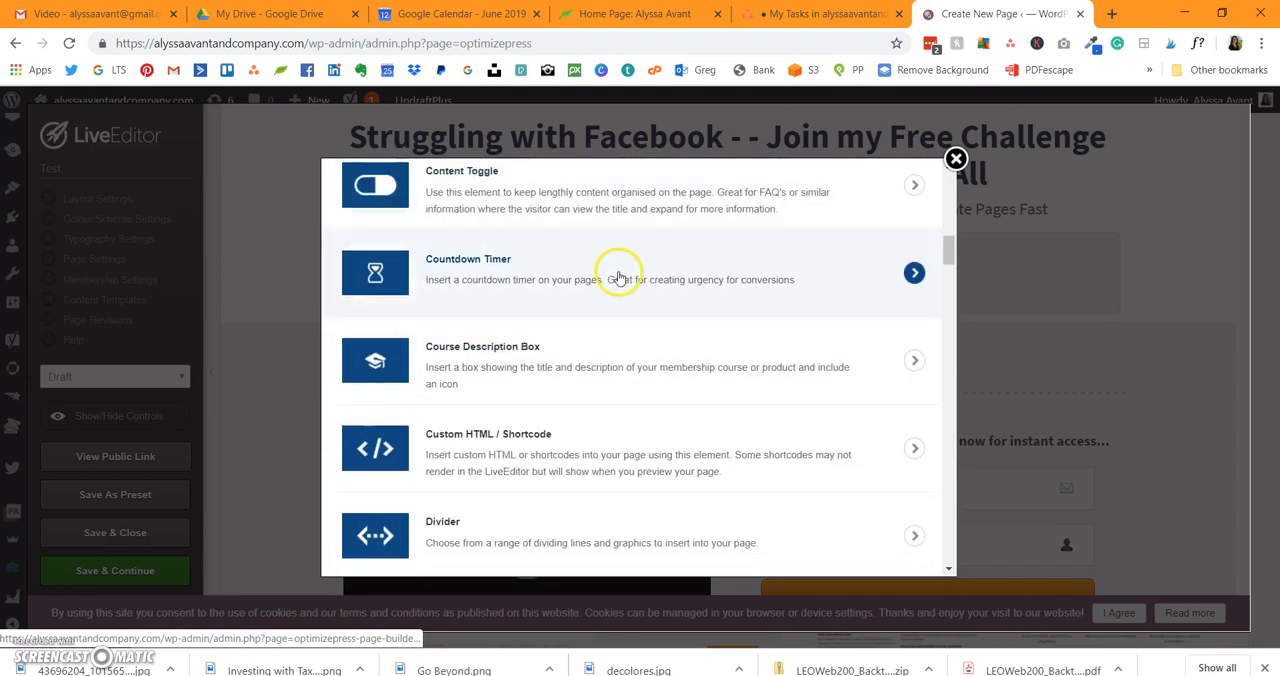
scroll(617, 275, "down", 1)
scroll(609, 440, "down", 4)
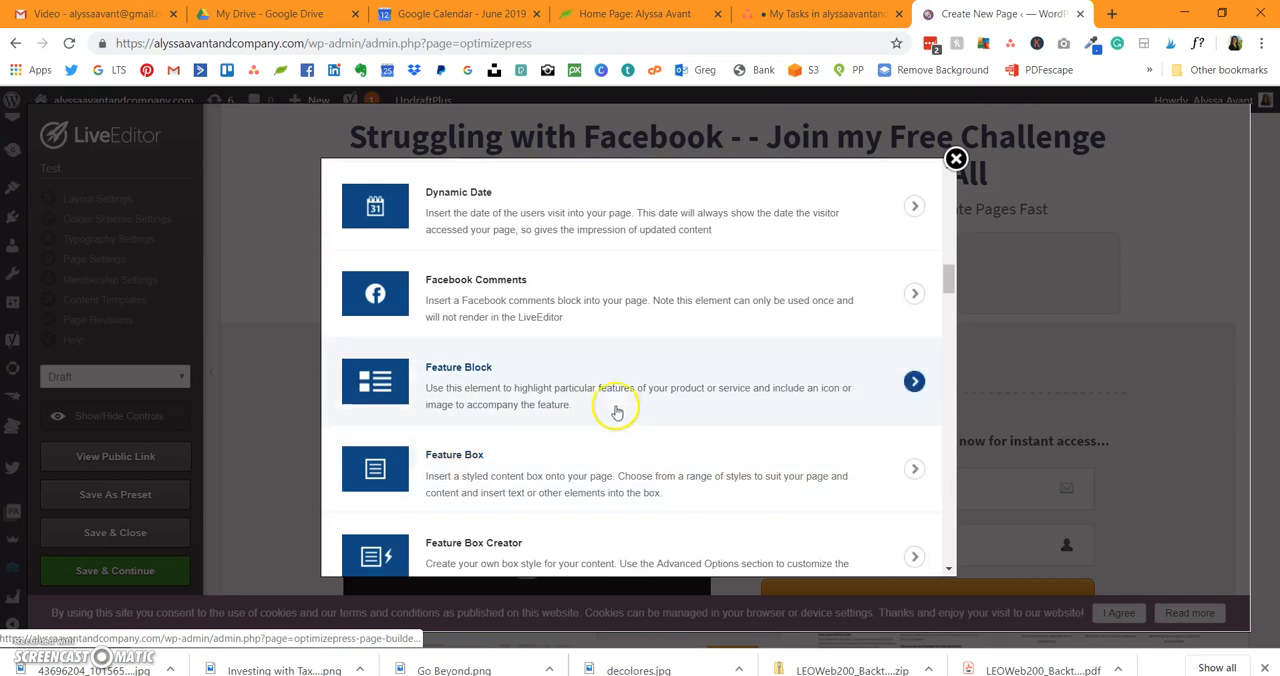
scroll(617, 408, "down", 5)
left_click(620, 330)
scroll(615, 360, "down", 2)
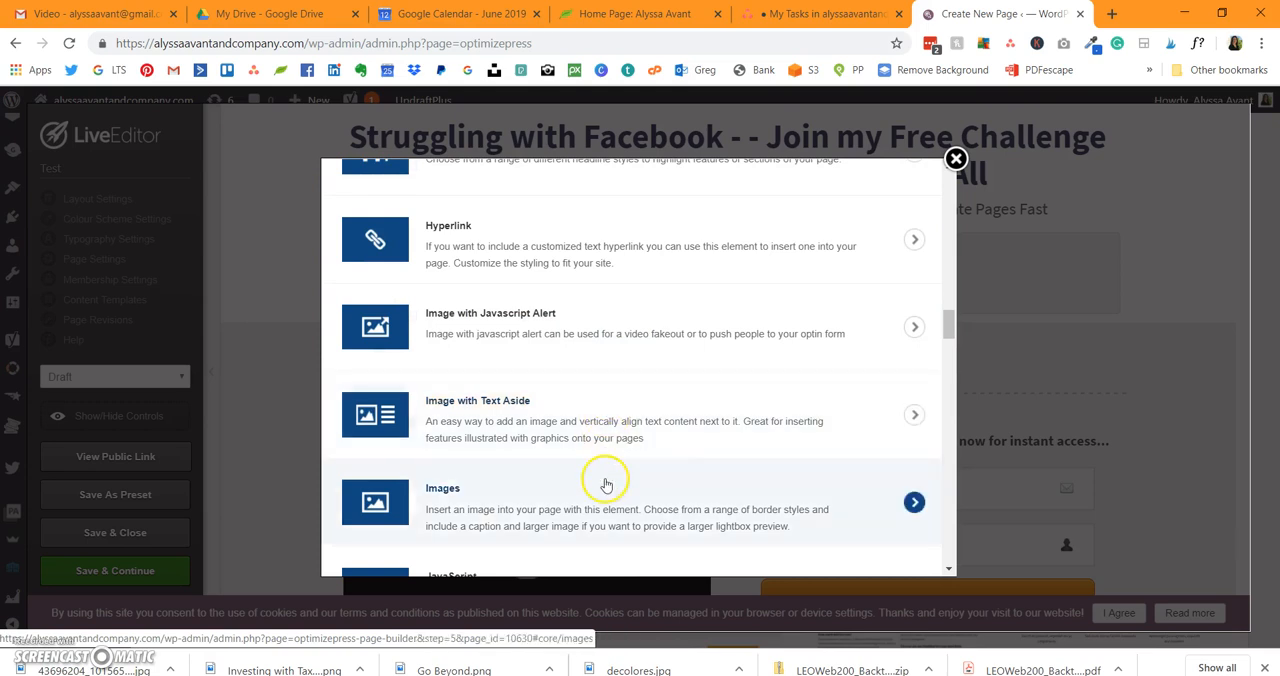
scroll(608, 485, "down", 4)
scroll(614, 480, "down", 7)
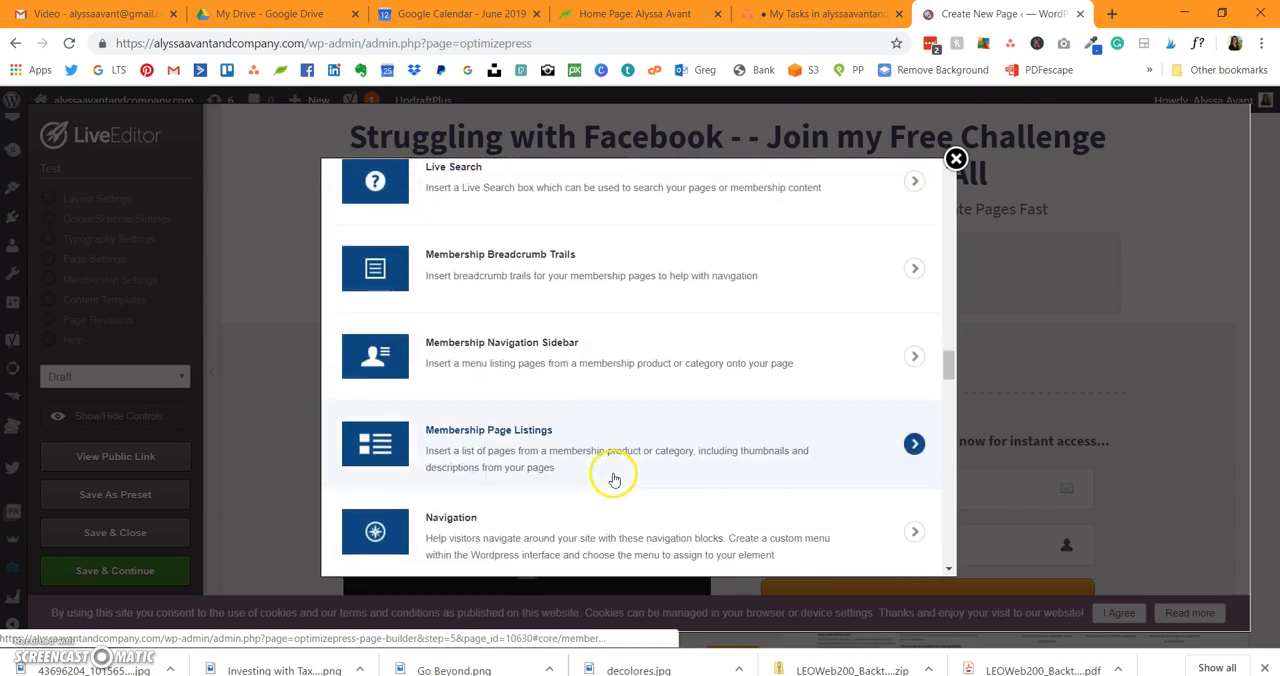
scroll(610, 475, "up", 10)
scroll(618, 428, "up", 20)
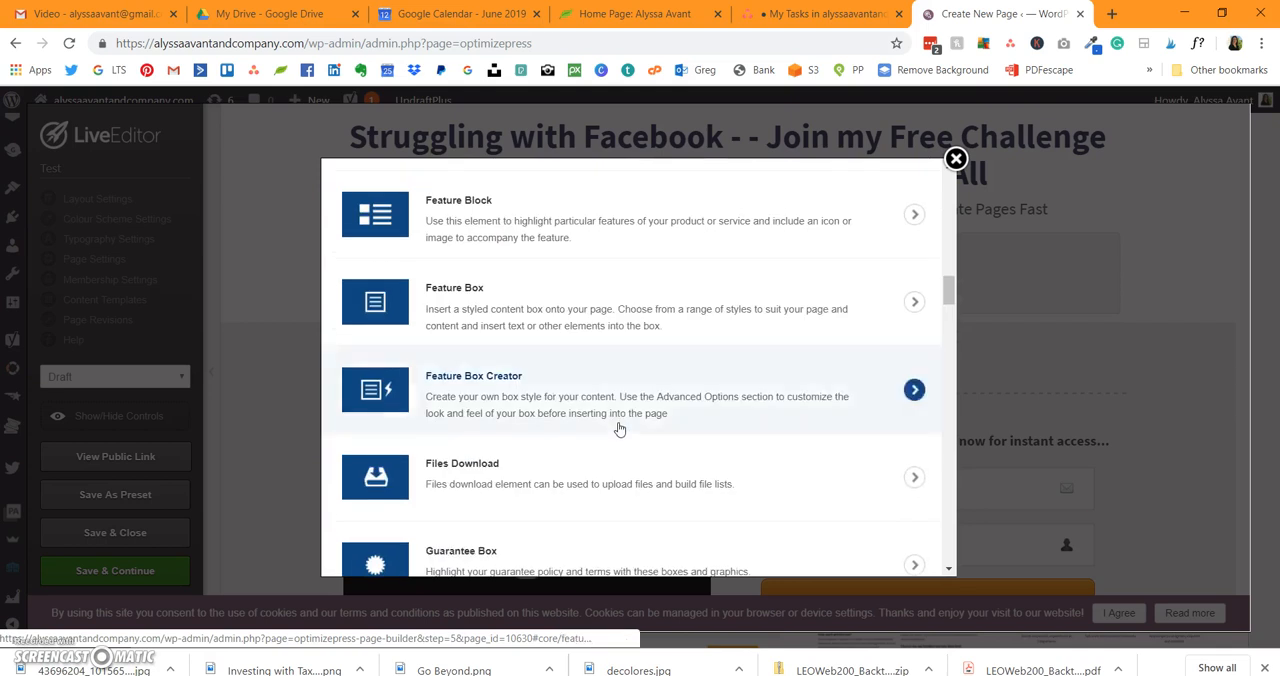
scroll(620, 428, "up", 2)
scroll(590, 420, "down", 4)
Step: Insert an Arrows element in the style of four blue downward arrows, centre-aligned, beneath the subheadline
left_click(625, 334)
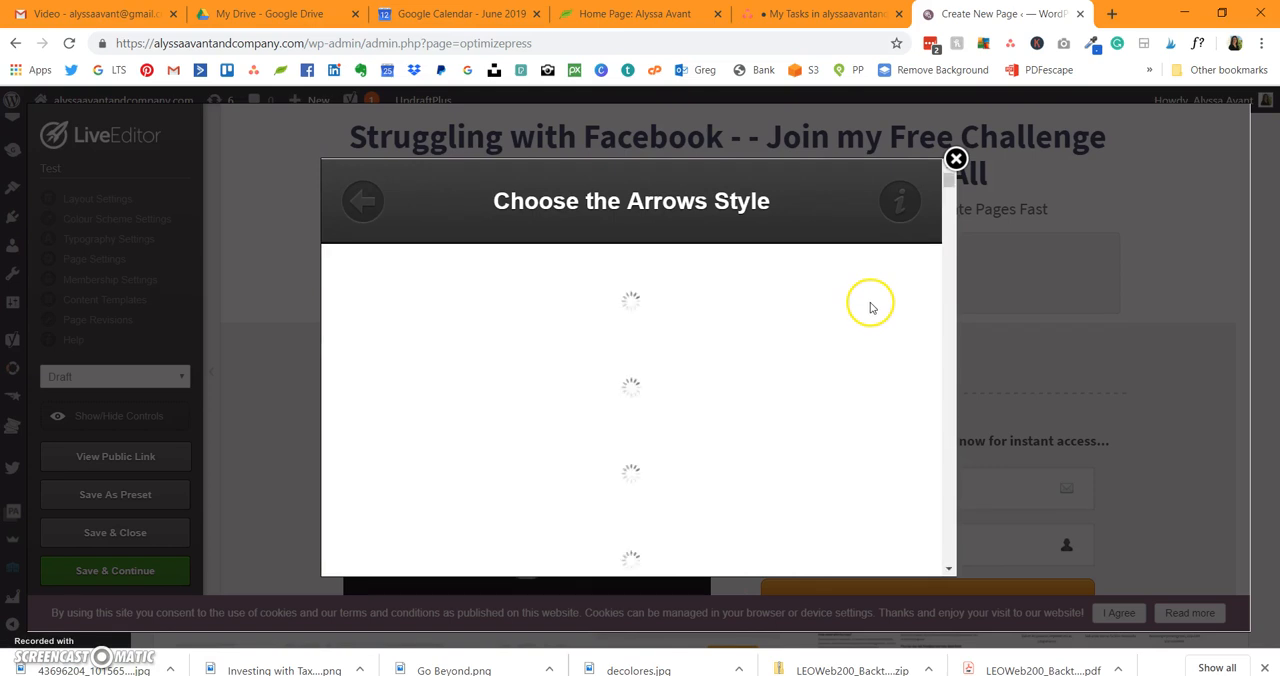
scroll(869, 312, "down", 5)
scroll(869, 320, "down", 10)
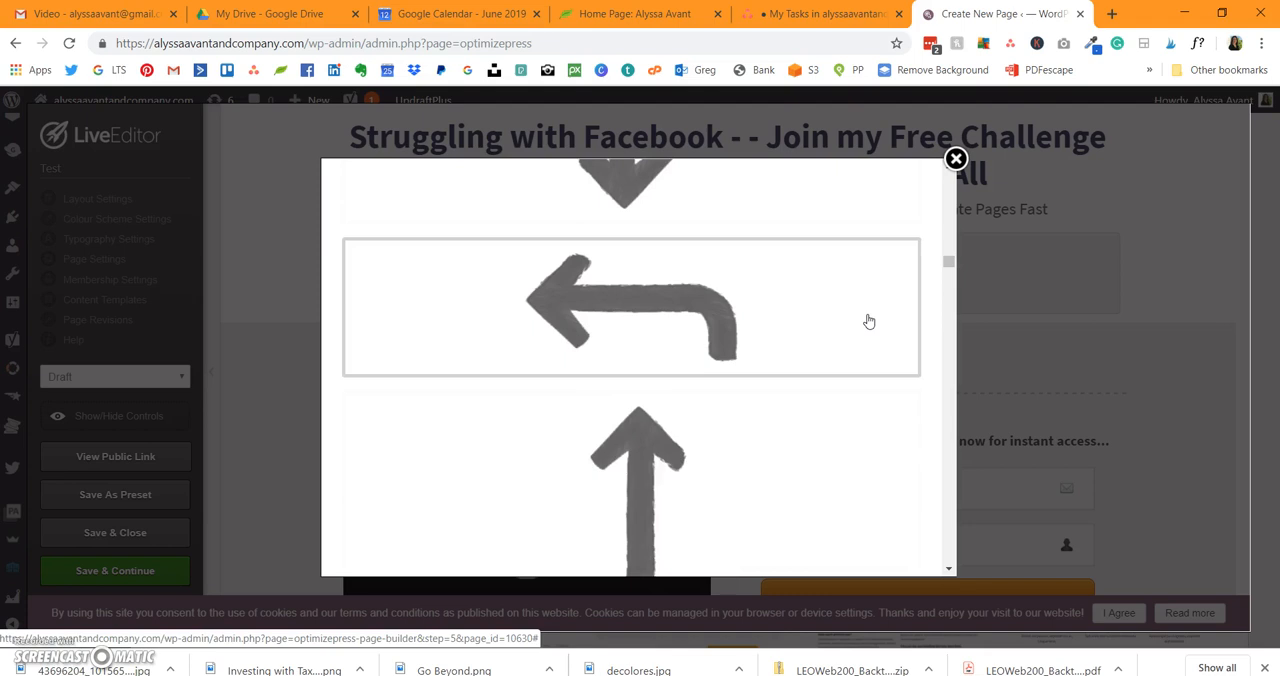
scroll(869, 321, "down", 10)
scroll(865, 320, "down", 5)
left_click(864, 318)
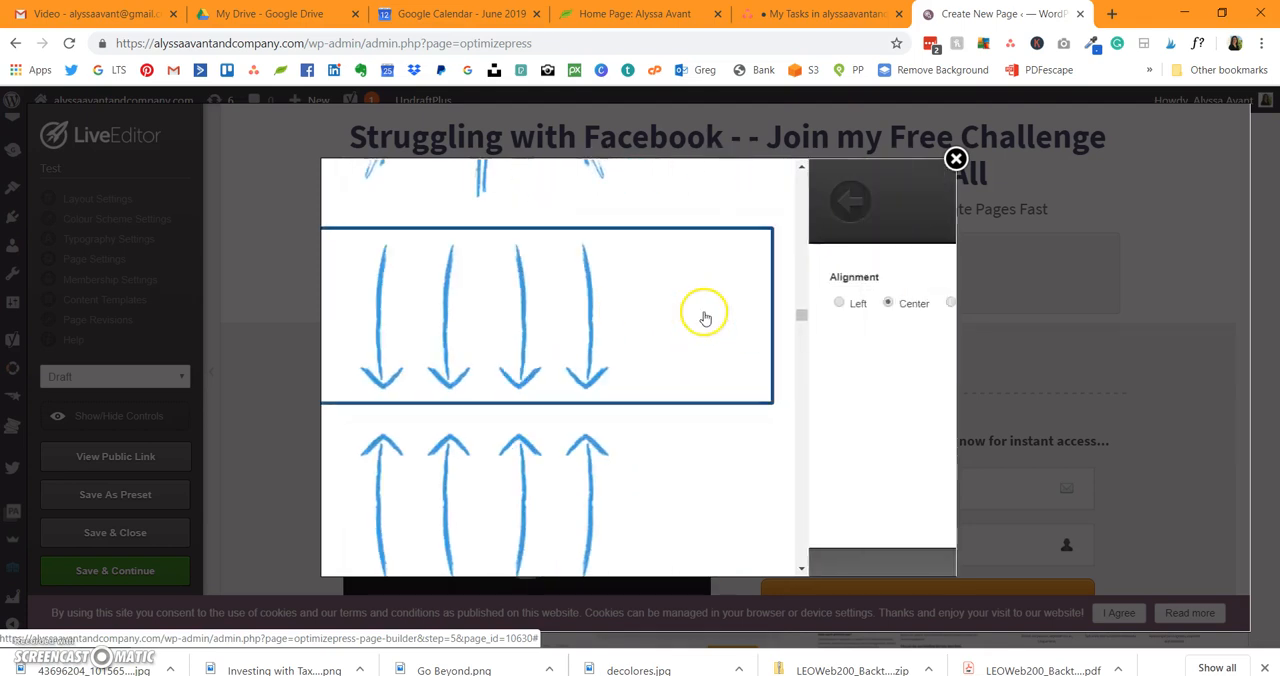
left_click(888, 528)
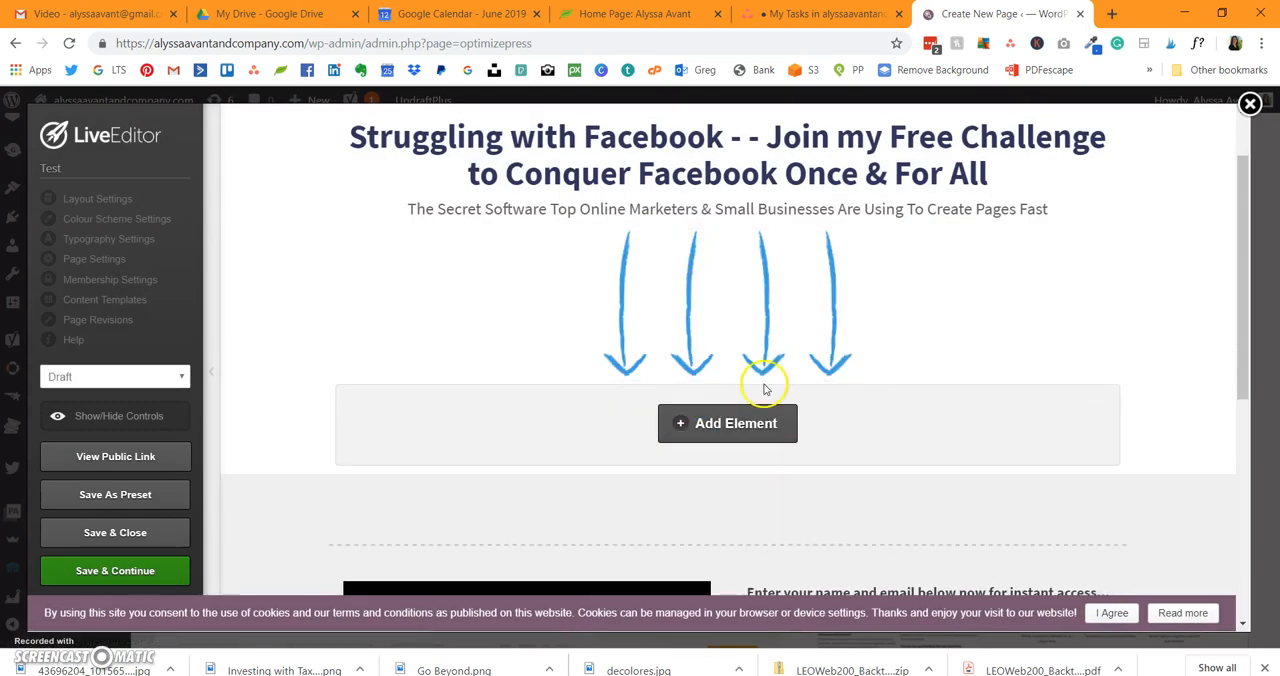
Step: Review the arrows' placement and the row beneath them with the video and opt-in form
scroll(757, 385, "down", 4)
scroll(757, 391, "up", 4)
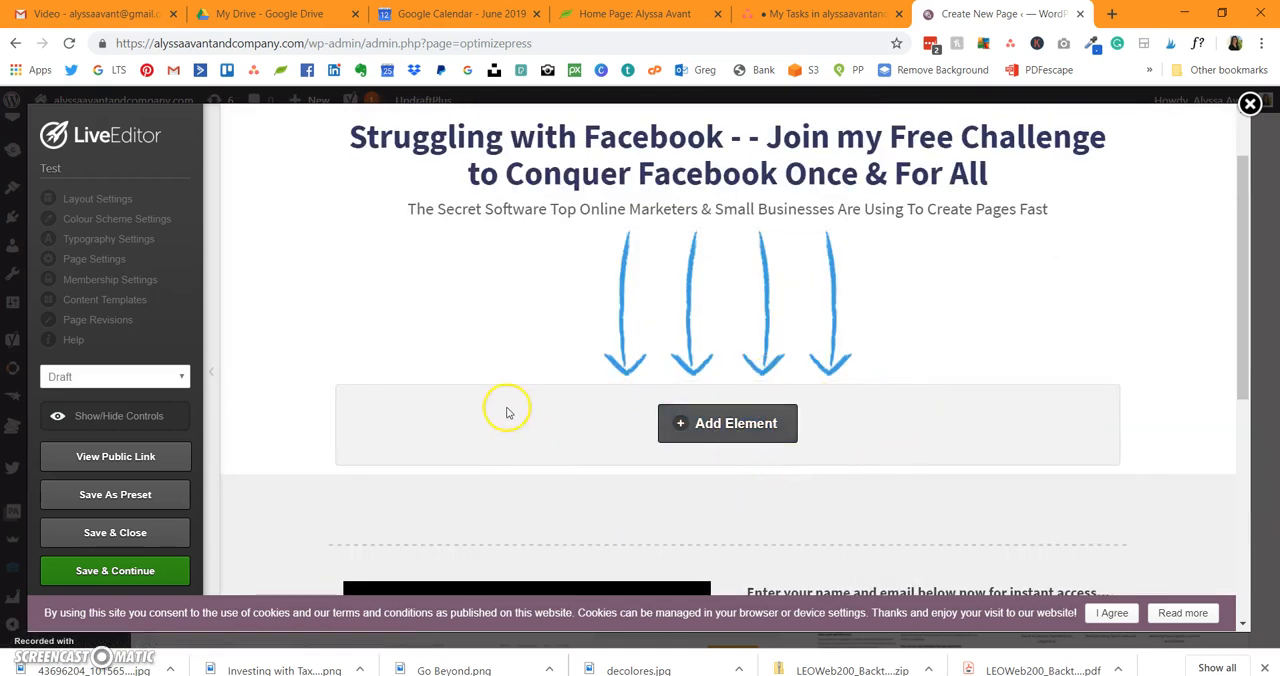
scroll(712, 405, "down", 4)
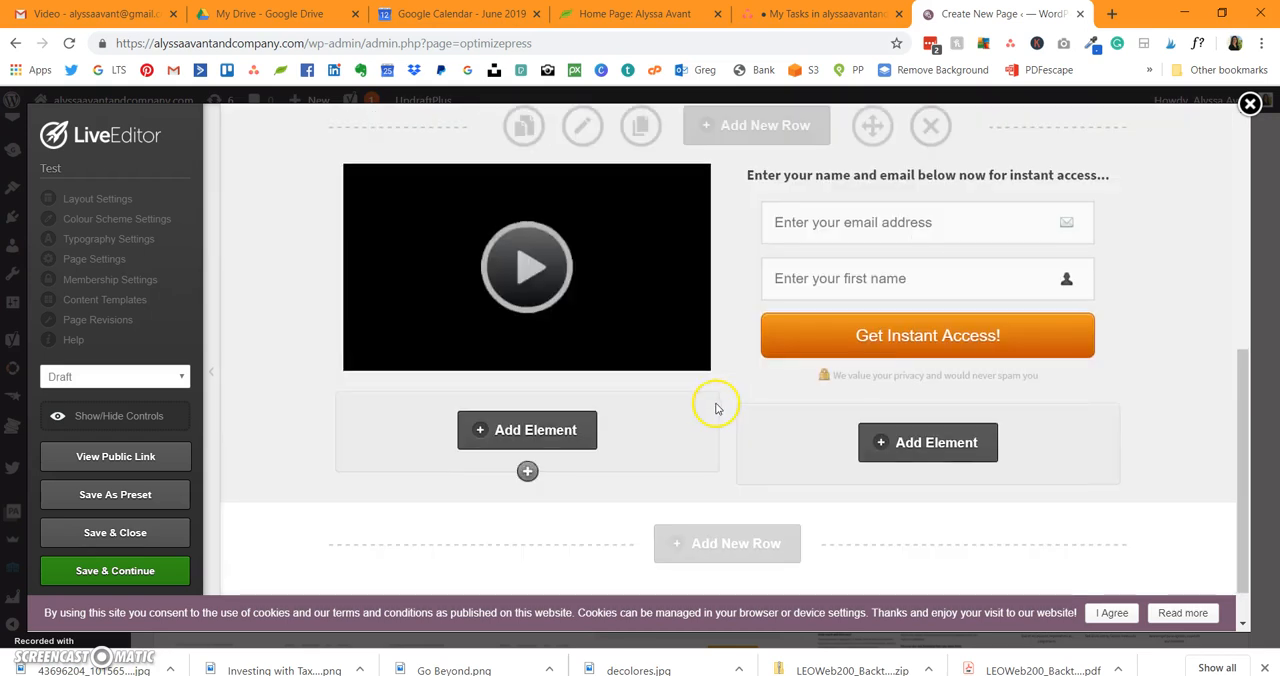
Step: Open the settings of the video player in the row beneath the arrows and keep YouTube as its type
scroll(986, 240, "up", 4)
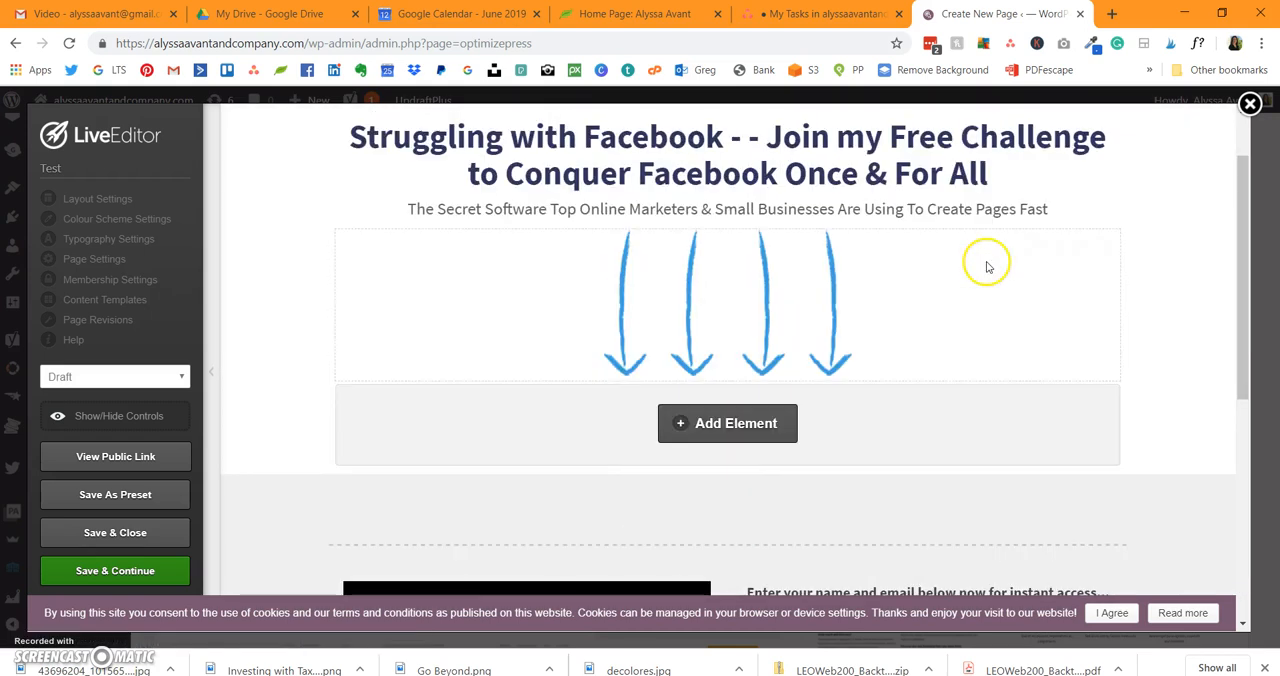
scroll(986, 267, "down", 3)
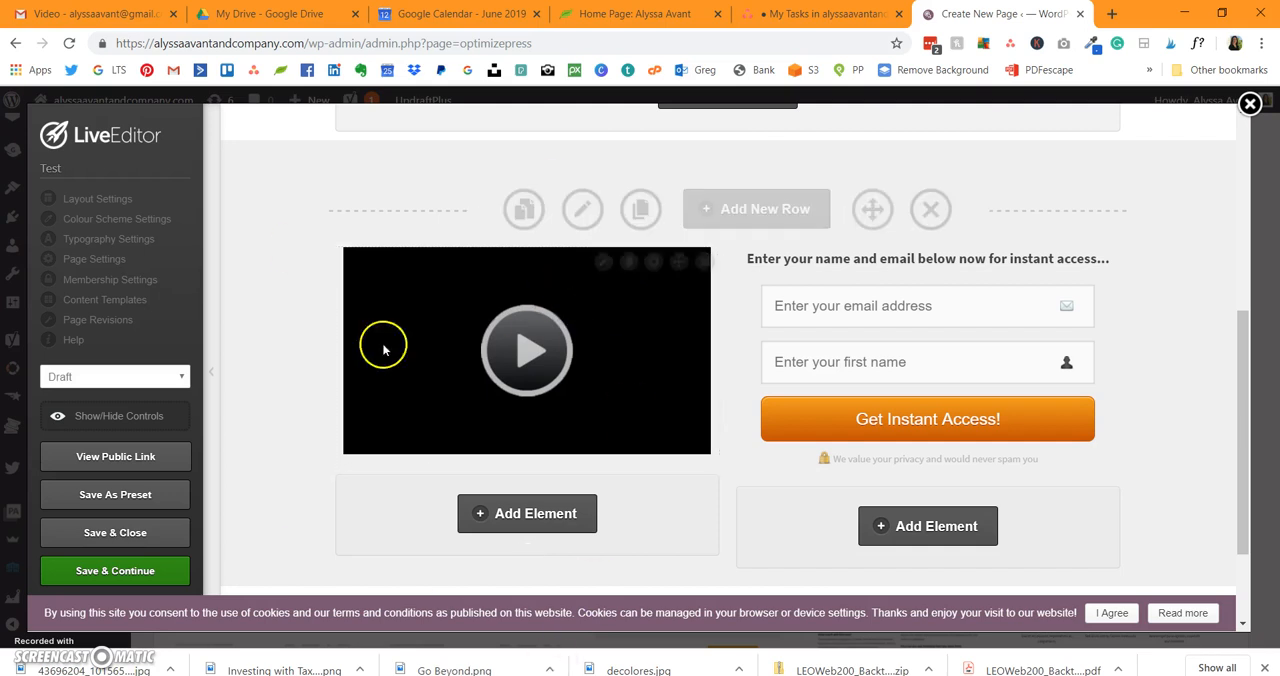
left_click(603, 264)
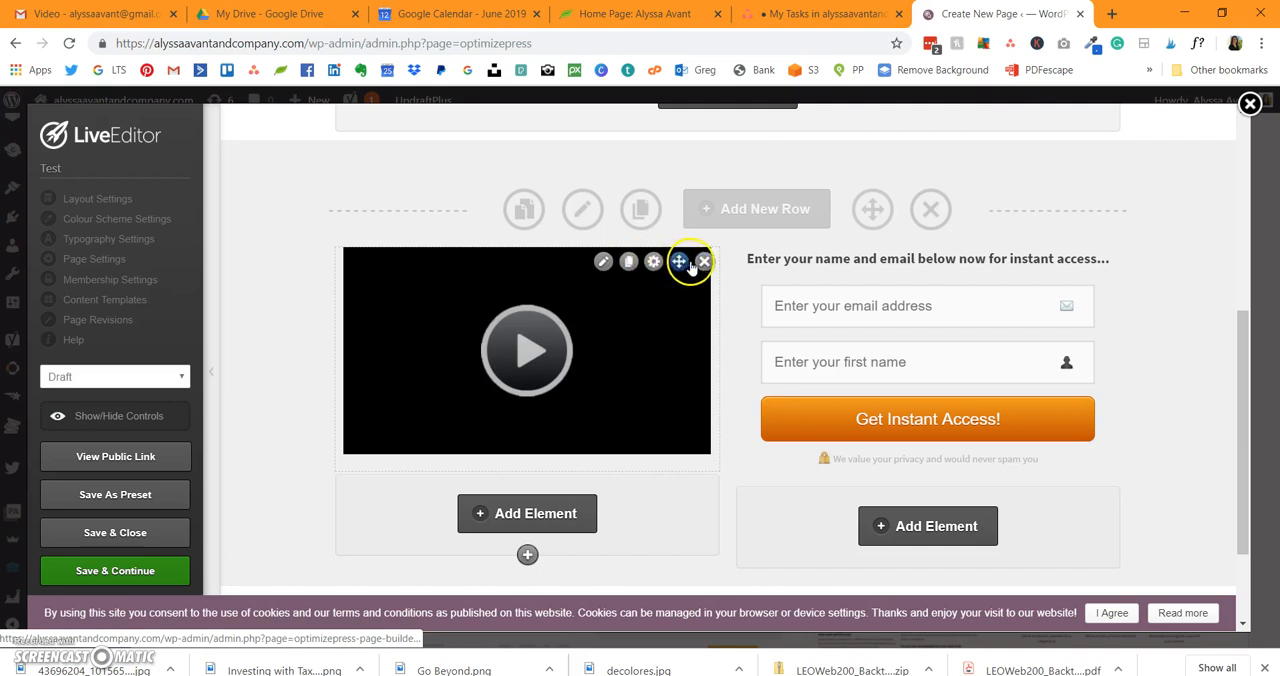
left_click(605, 264)
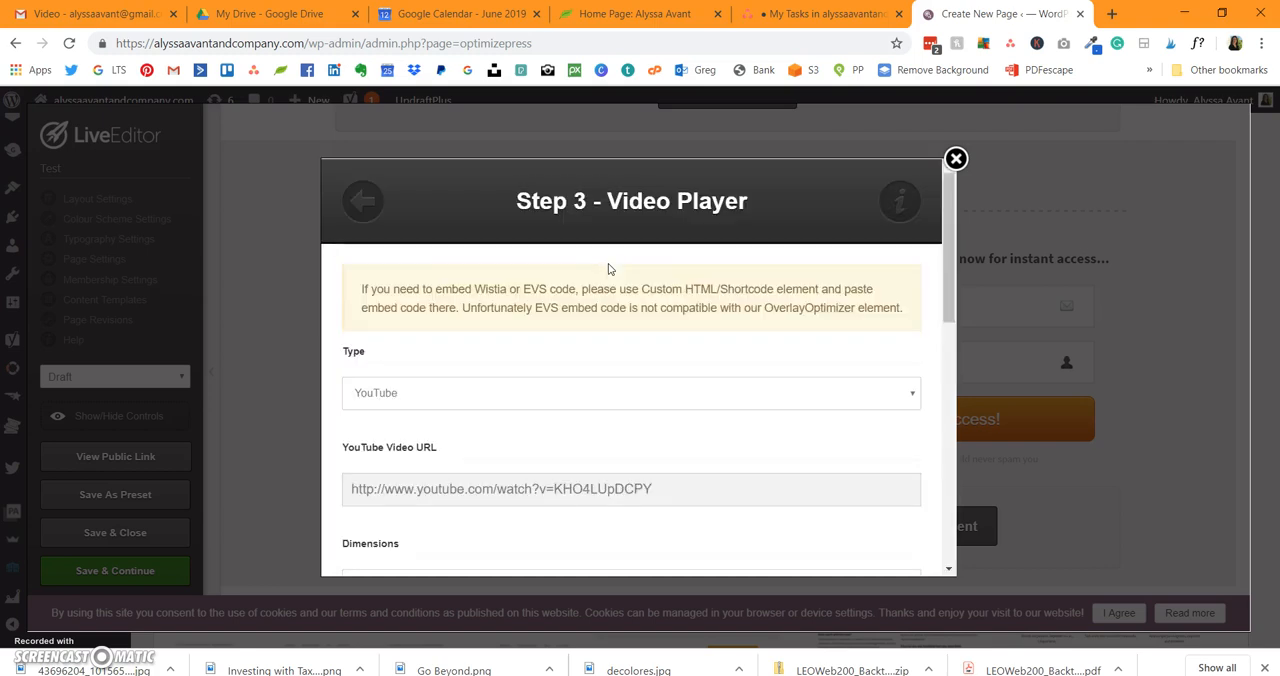
scroll(551, 375, "down", 2)
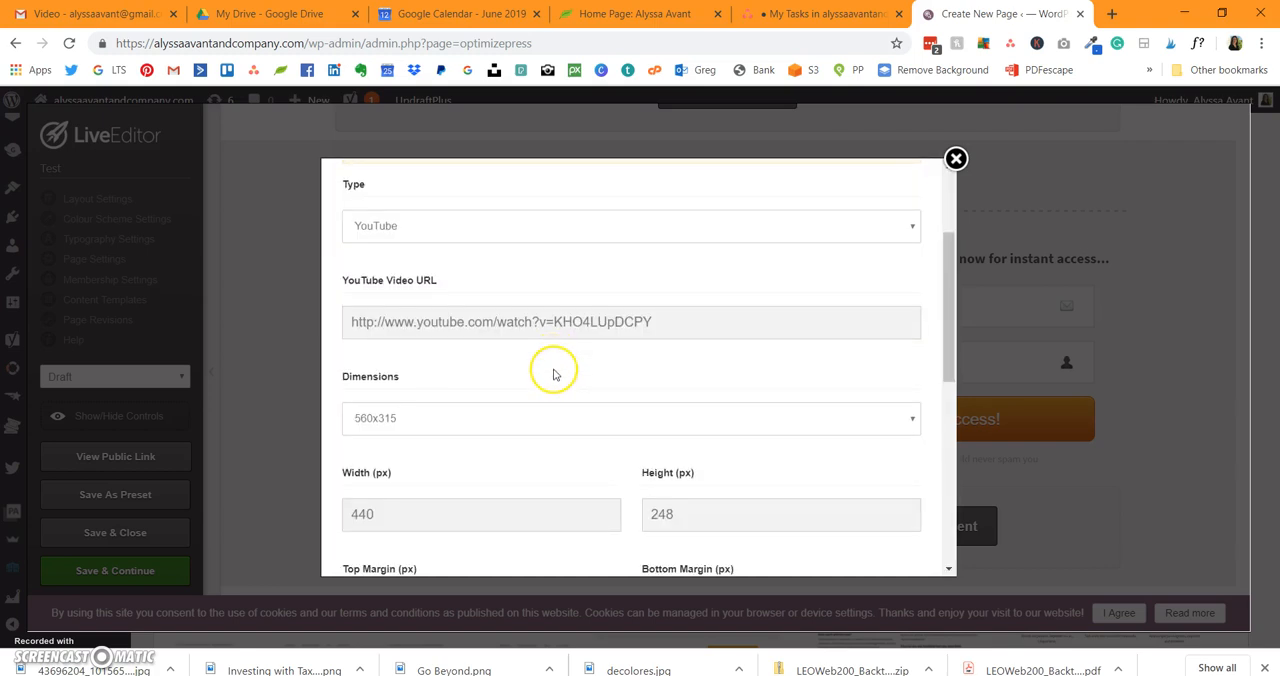
left_click(565, 228)
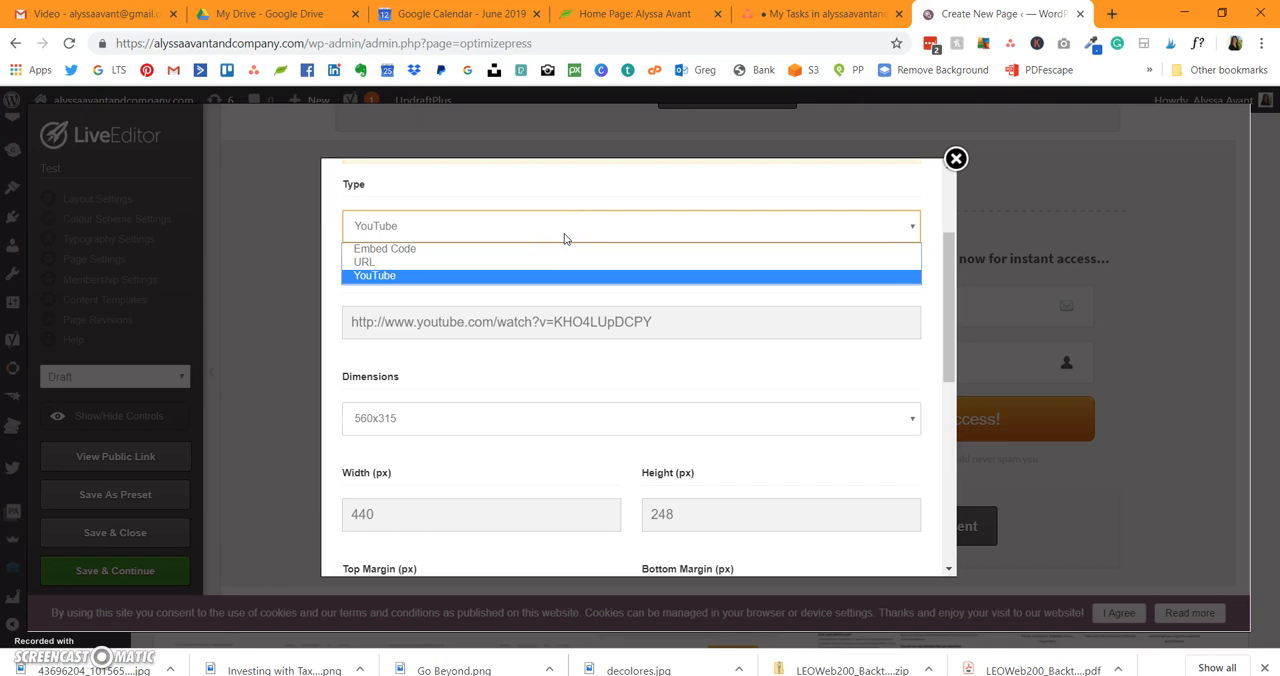
left_click(489, 288)
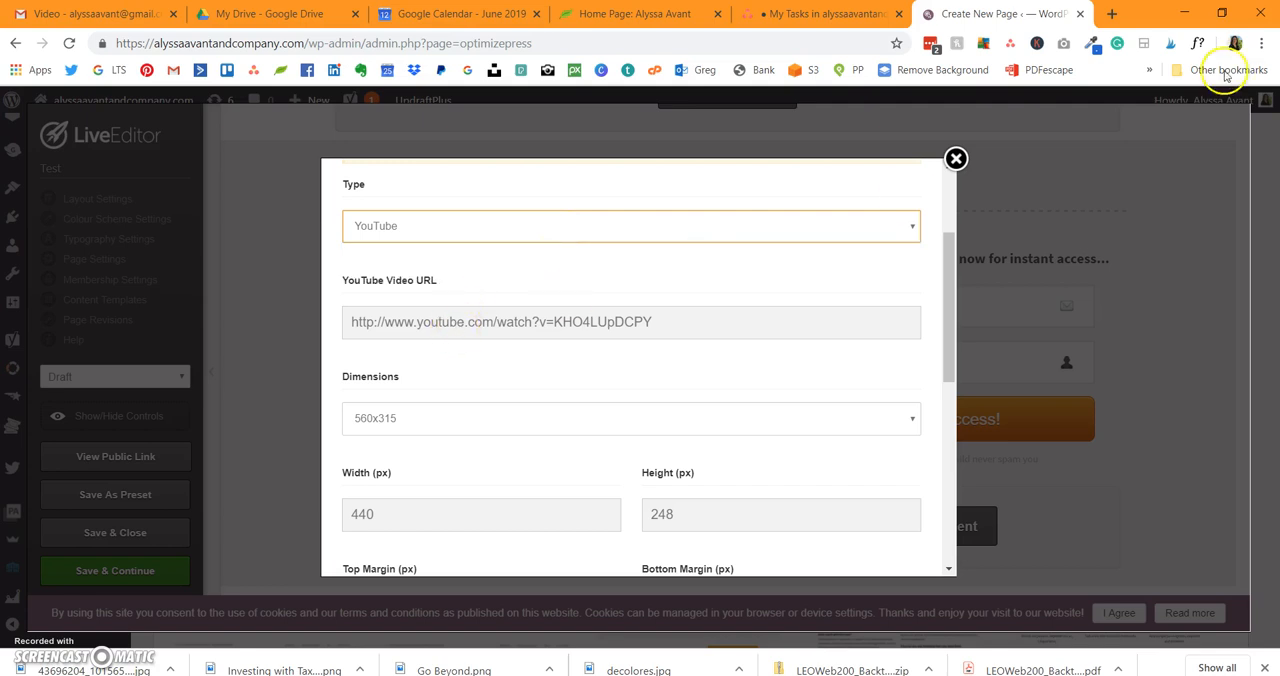
Step: Switch to YouTube in a new browser tab and open the account's own channel
left_click(1112, 14)
type("you")
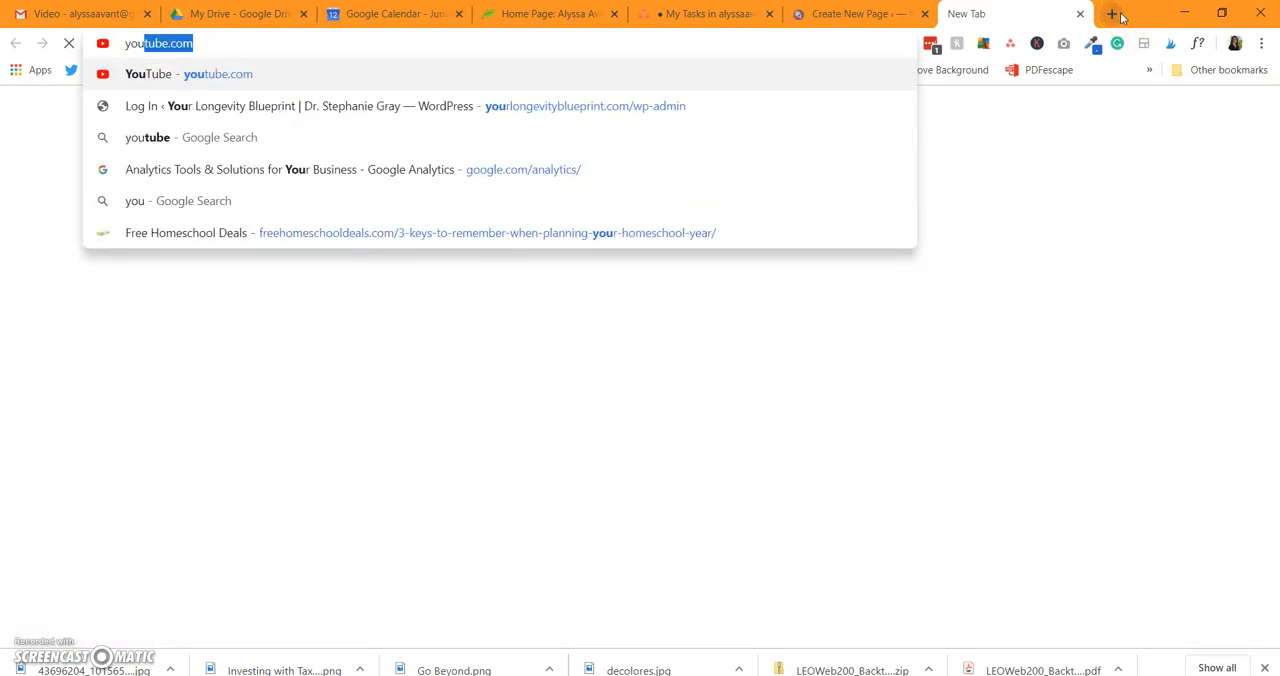
key("Return")
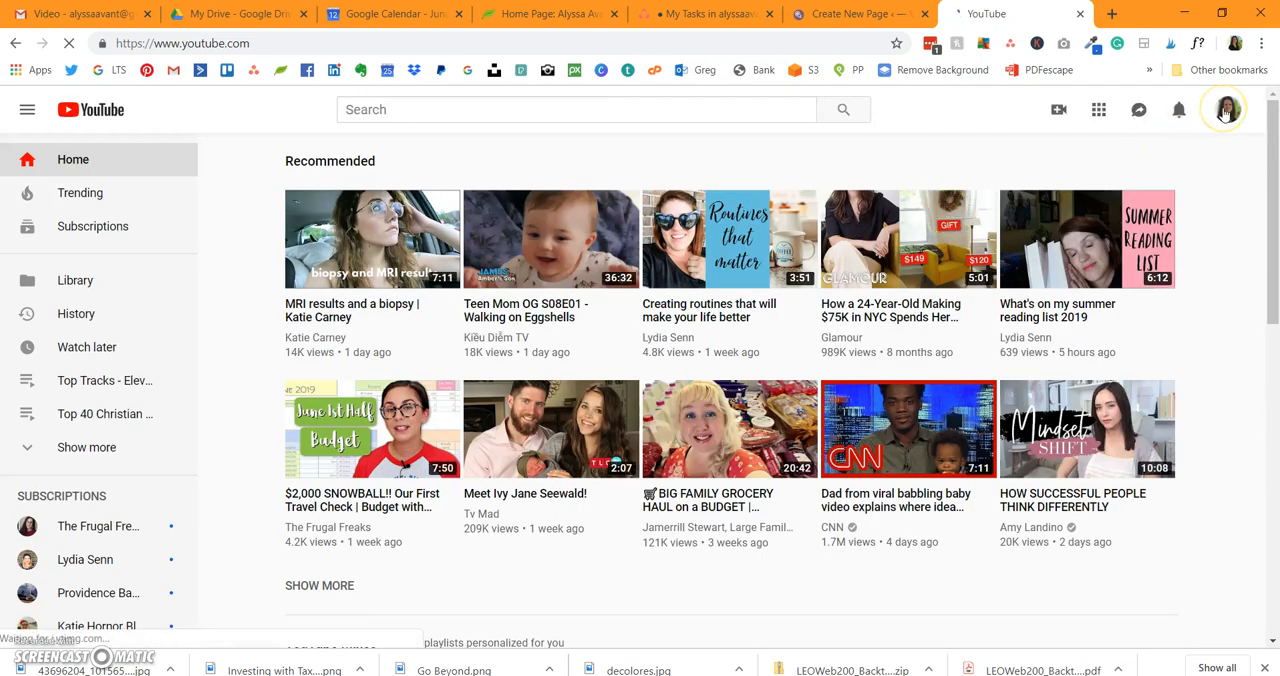
left_click(1226, 112)
left_click(1003, 199)
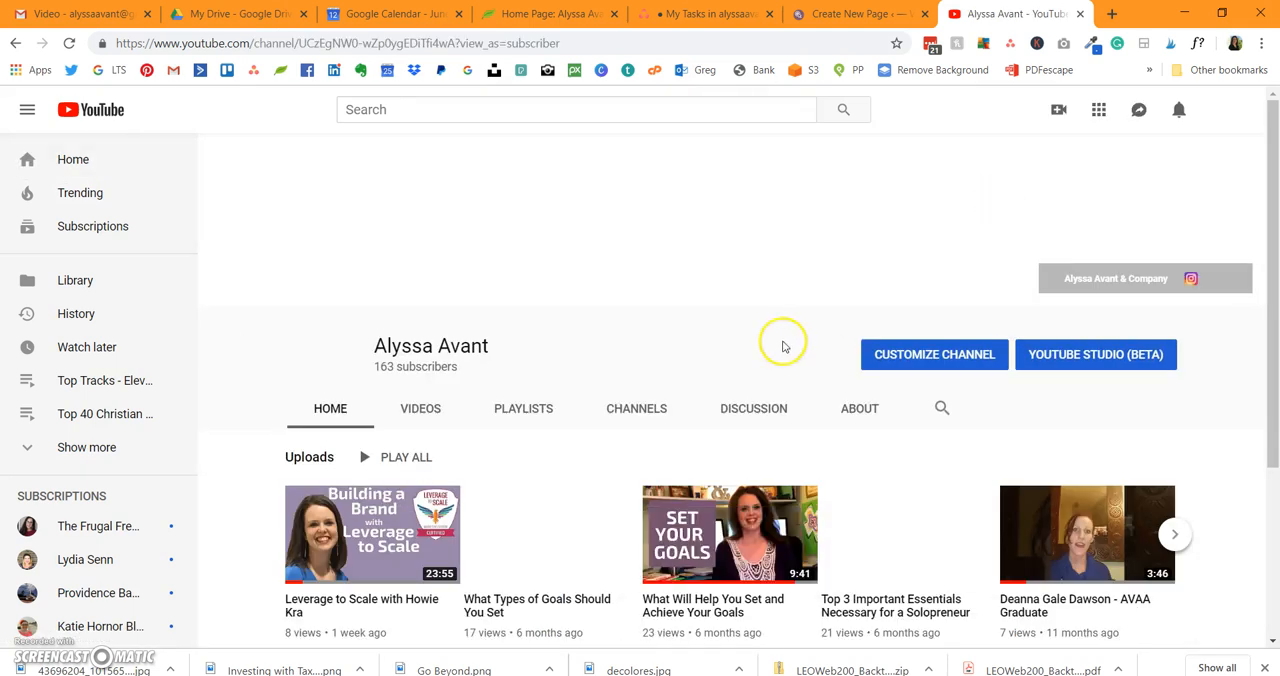
Step: Open the first uploaded video, about Leverage to Scale, and copy its share link
scroll(770, 345, "down", 3)
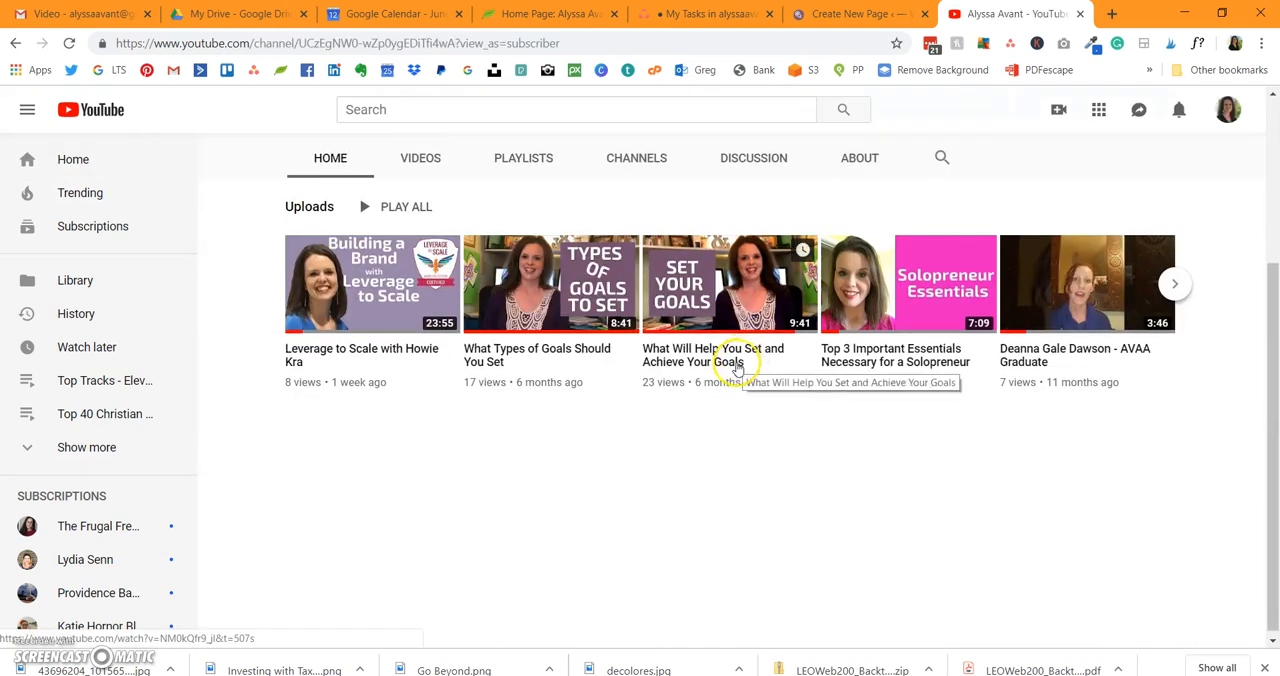
left_click(370, 280)
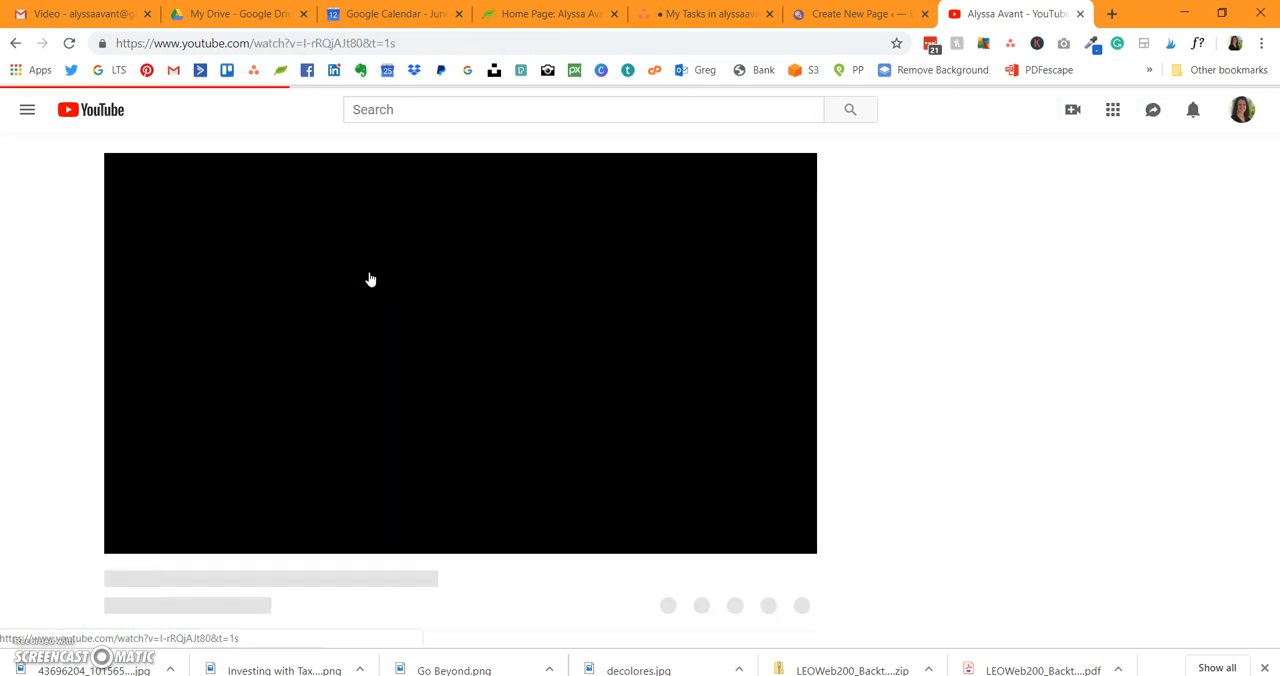
left_click(197, 458)
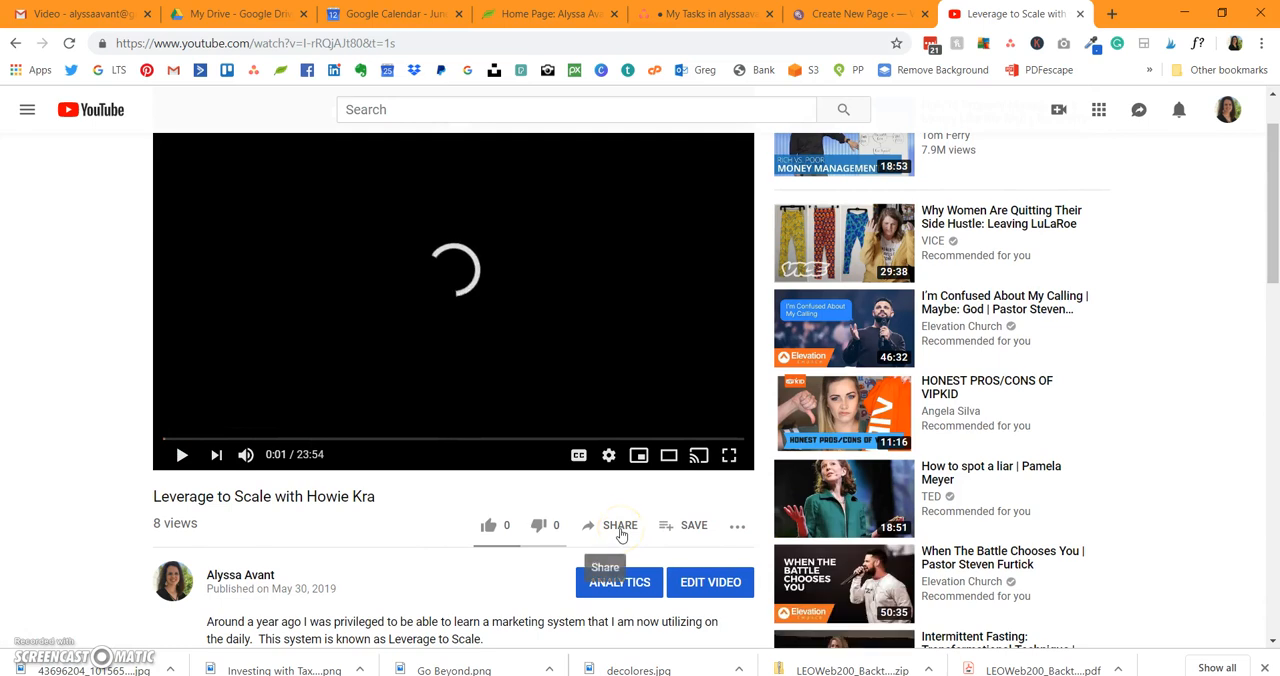
left_click(621, 532)
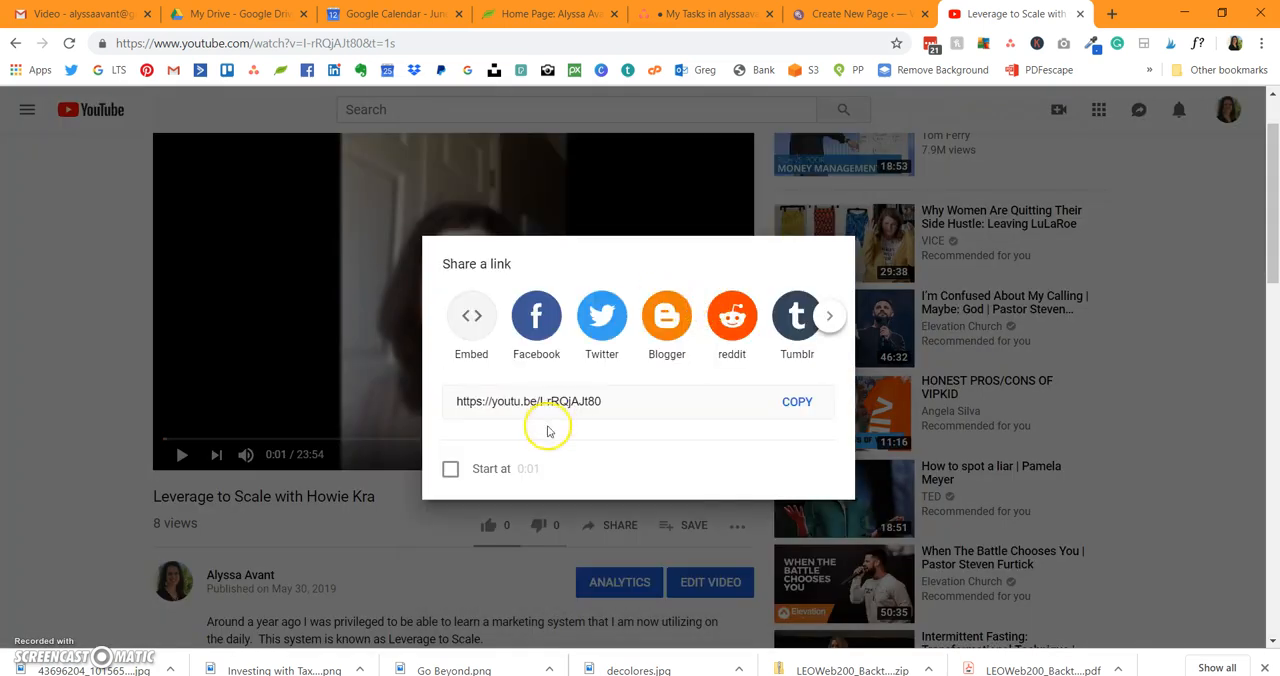
left_click(806, 404)
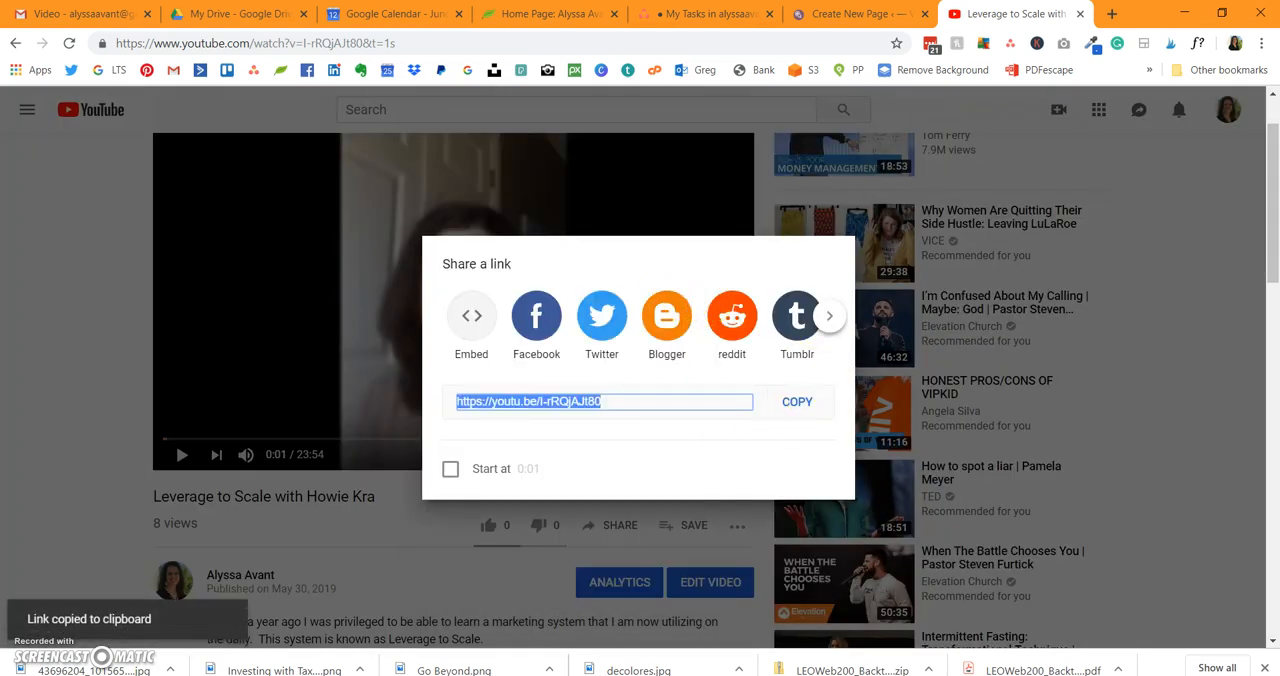
left_click(855, 14)
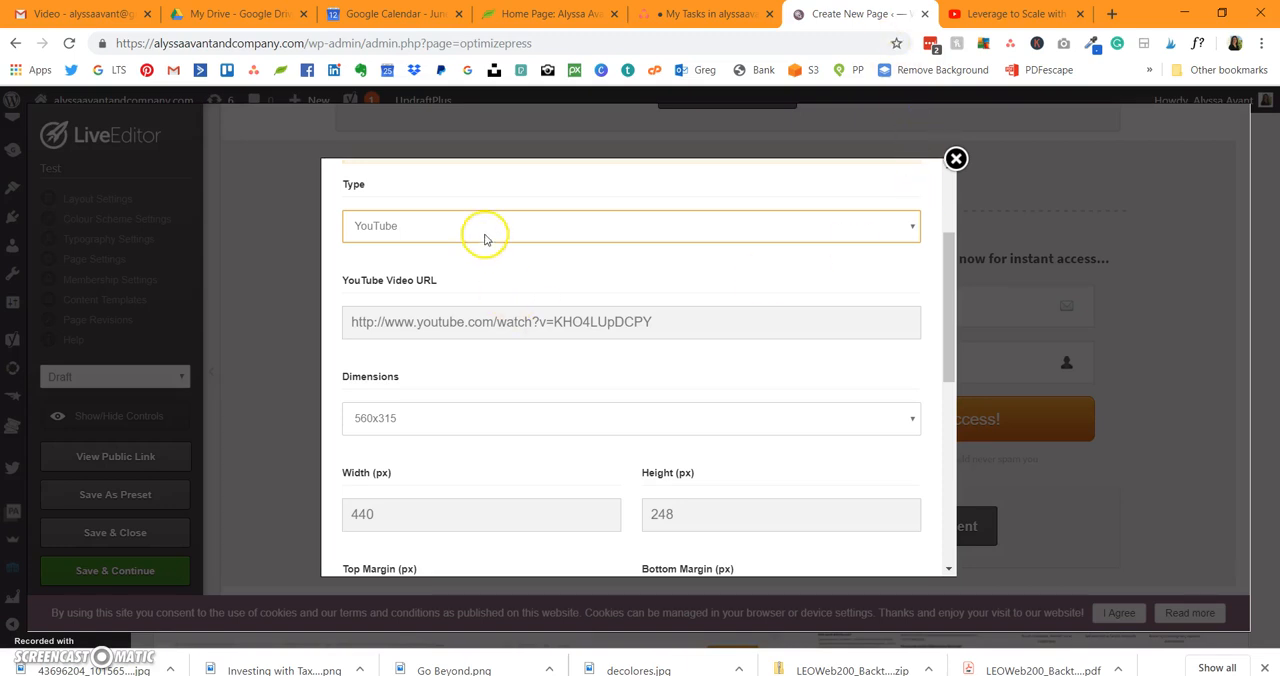
triple_click(497, 322)
key("ctrl+v")
scroll(531, 391, "down", 1)
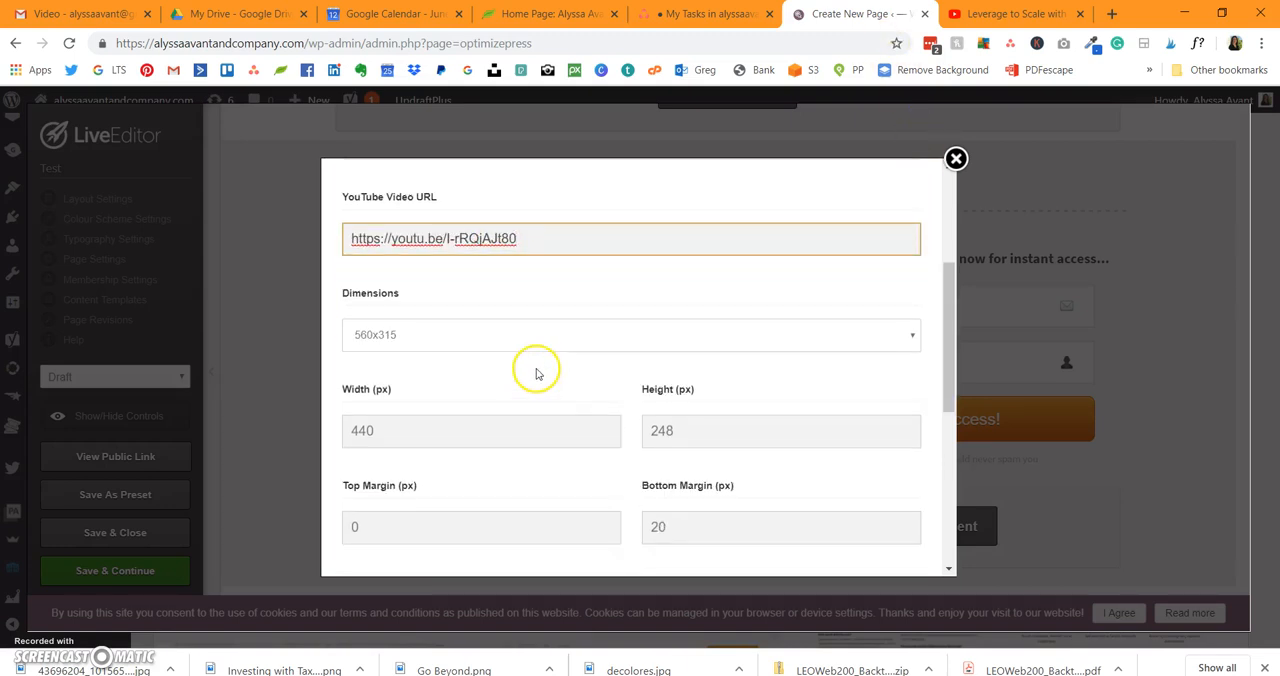
left_click(532, 345)
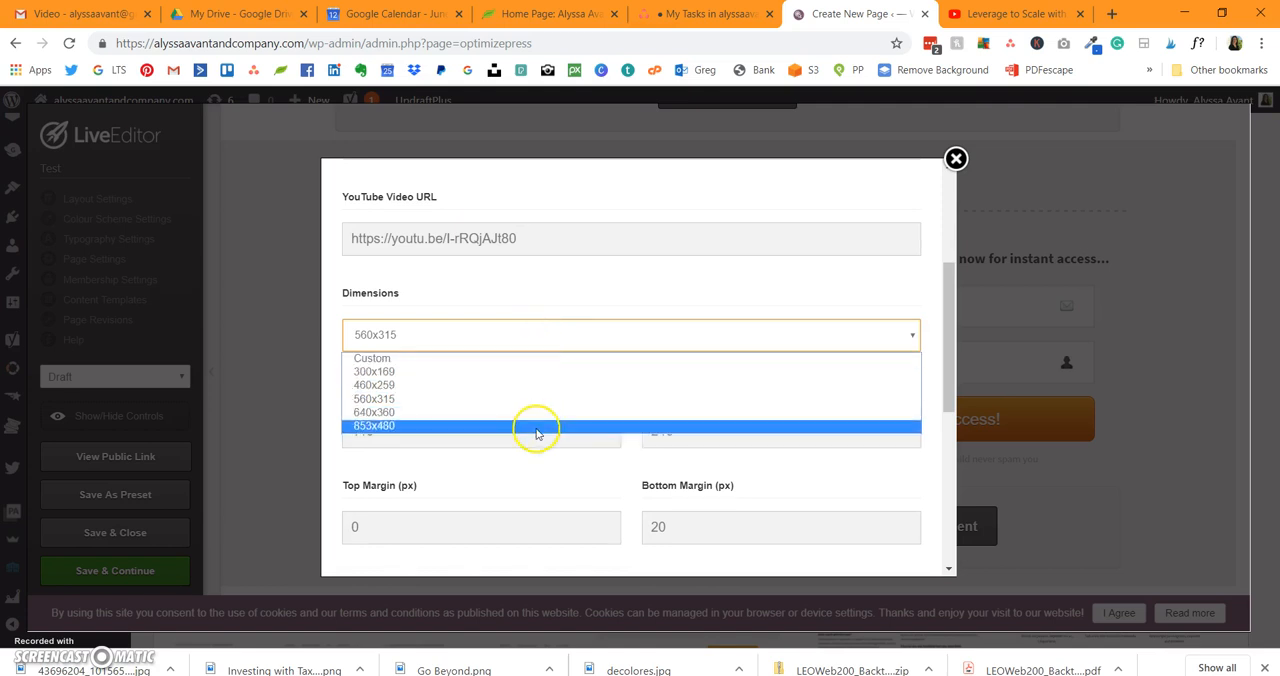
left_click(598, 289)
scroll(447, 407, "down", 4)
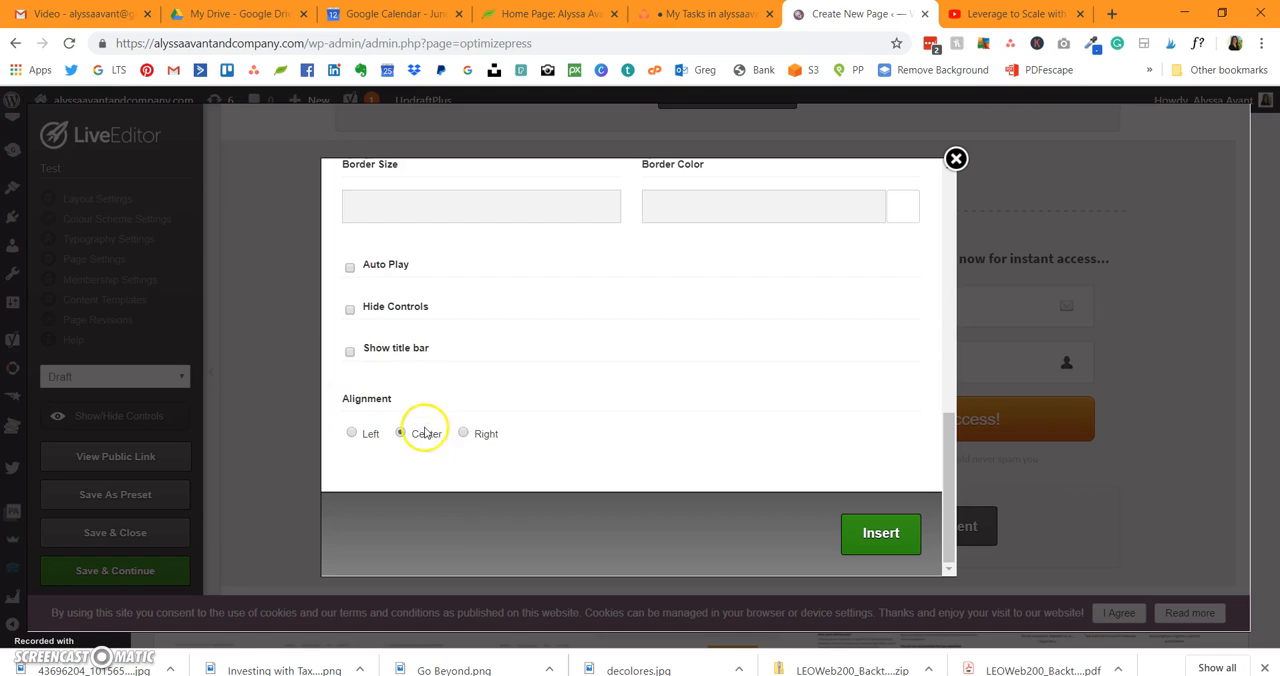
left_click(892, 542)
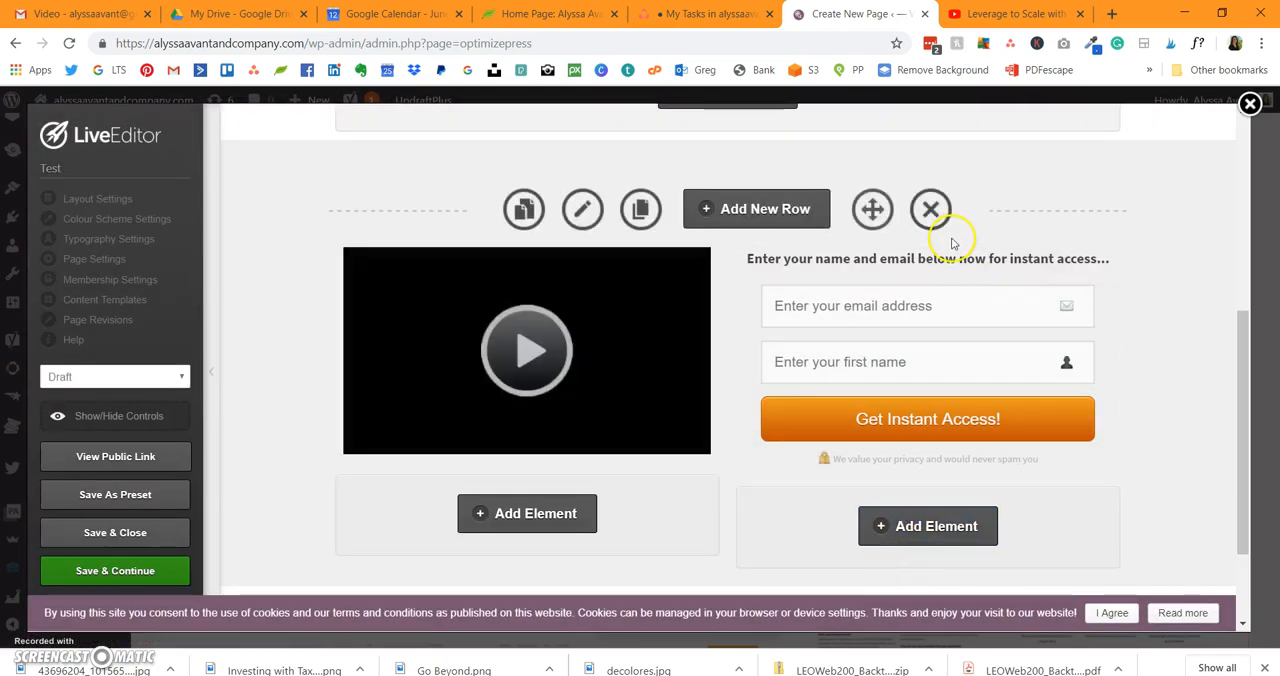
Step: Open the settings of the opt-in box beside the video and look over its form HTML and GDPR consent options
scroll(1094, 237, "down", 3)
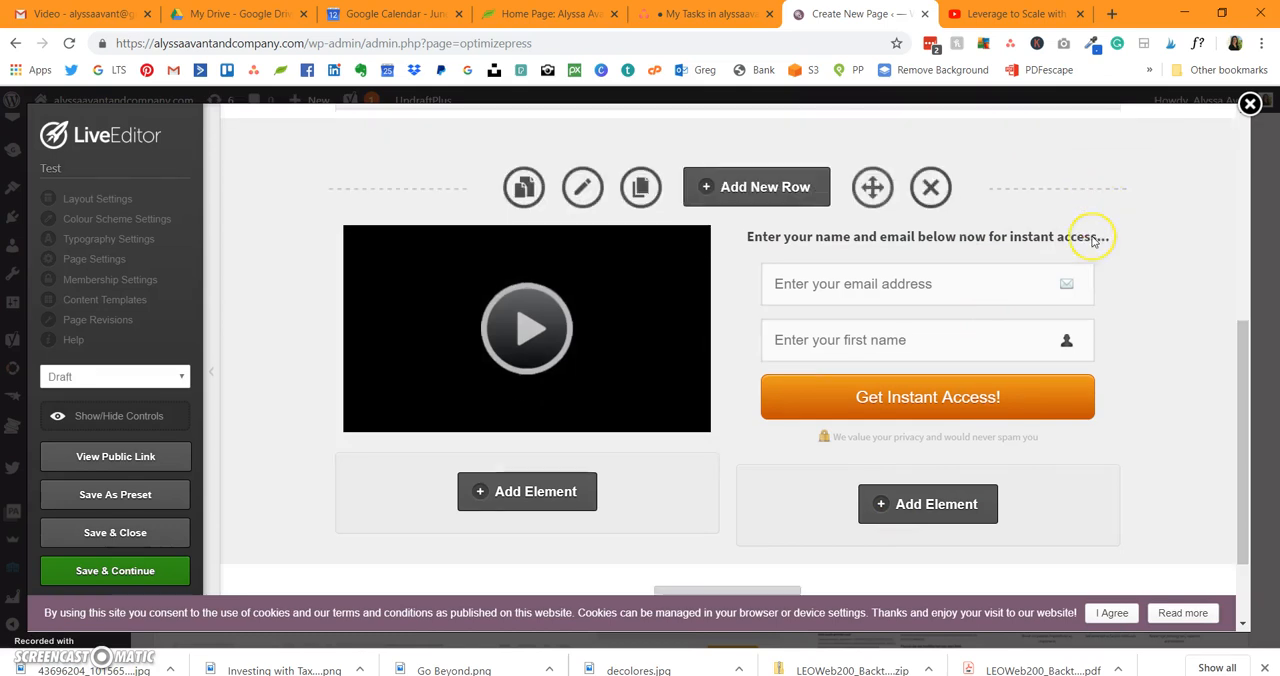
scroll(1093, 242, "up", 3)
scroll(1094, 242, "up", 1)
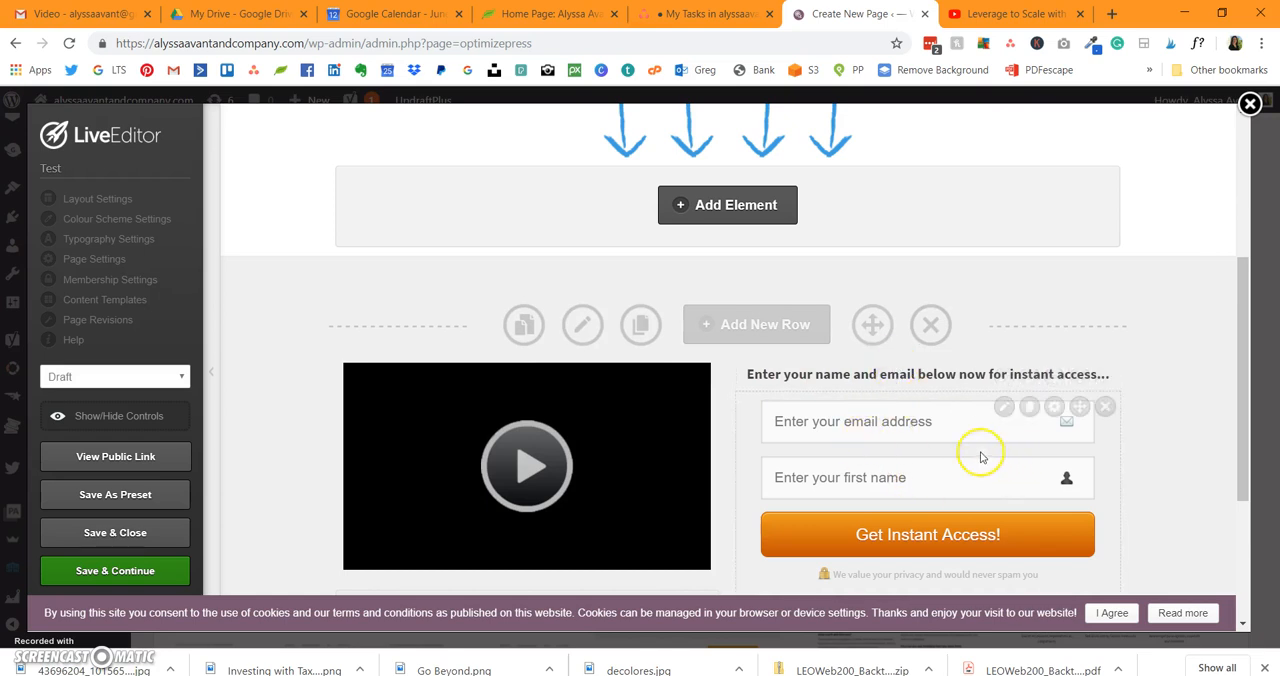
scroll(981, 457, "down", 2)
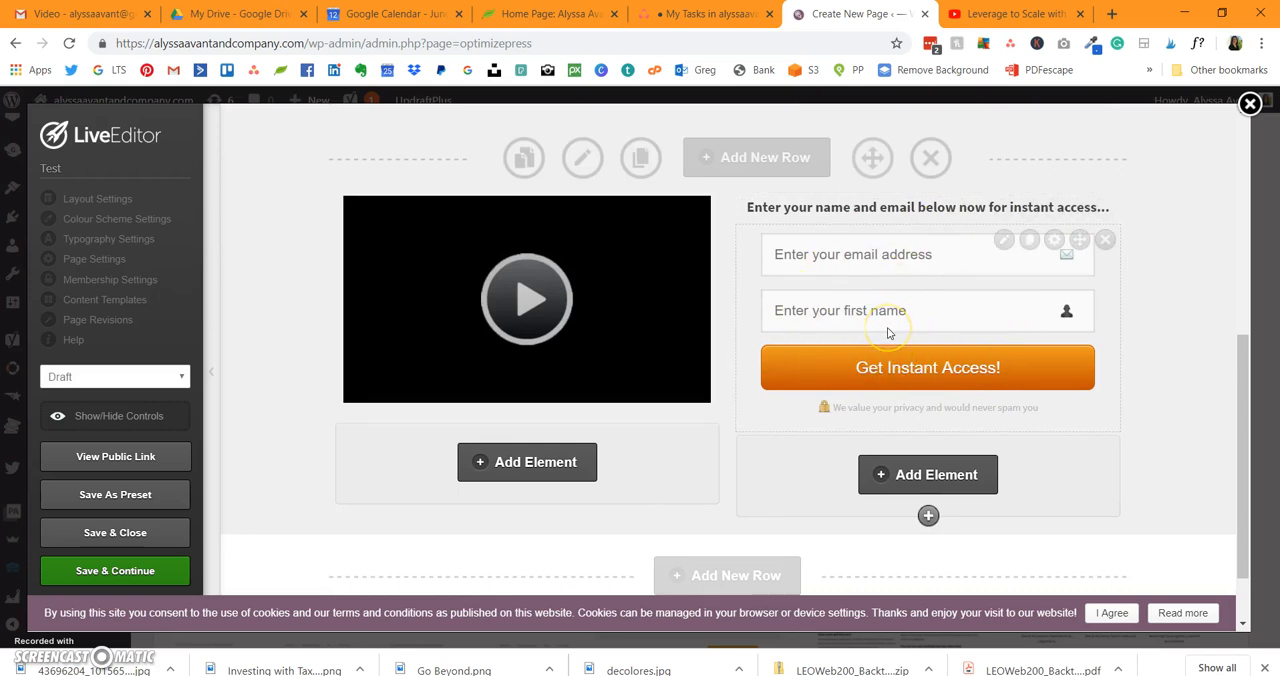
left_click(1006, 243)
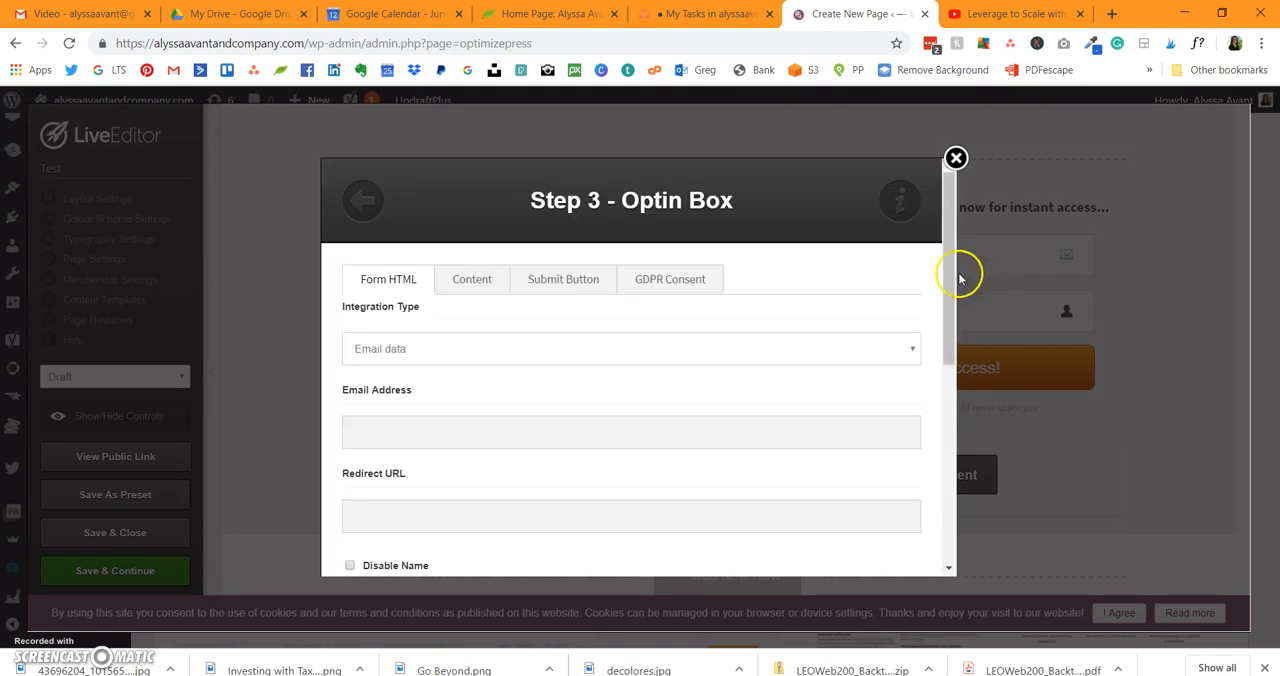
scroll(886, 349, "down", 3)
scroll(886, 349, "up", 3)
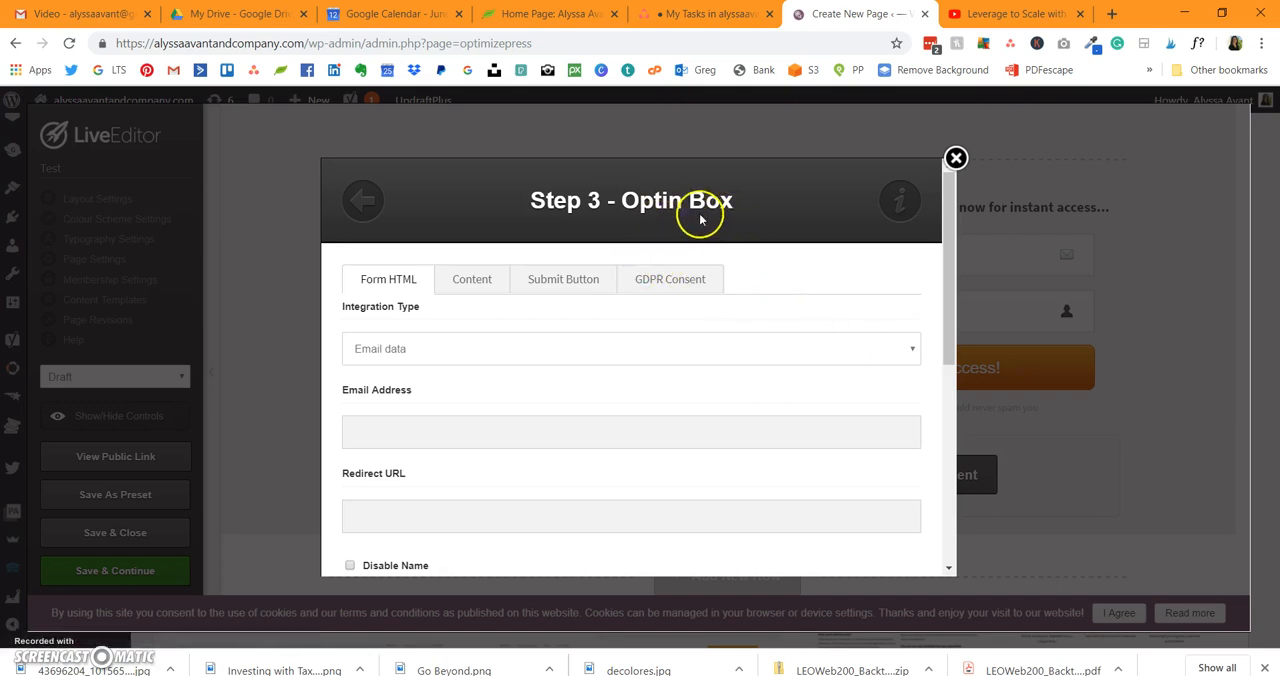
left_click(660, 280)
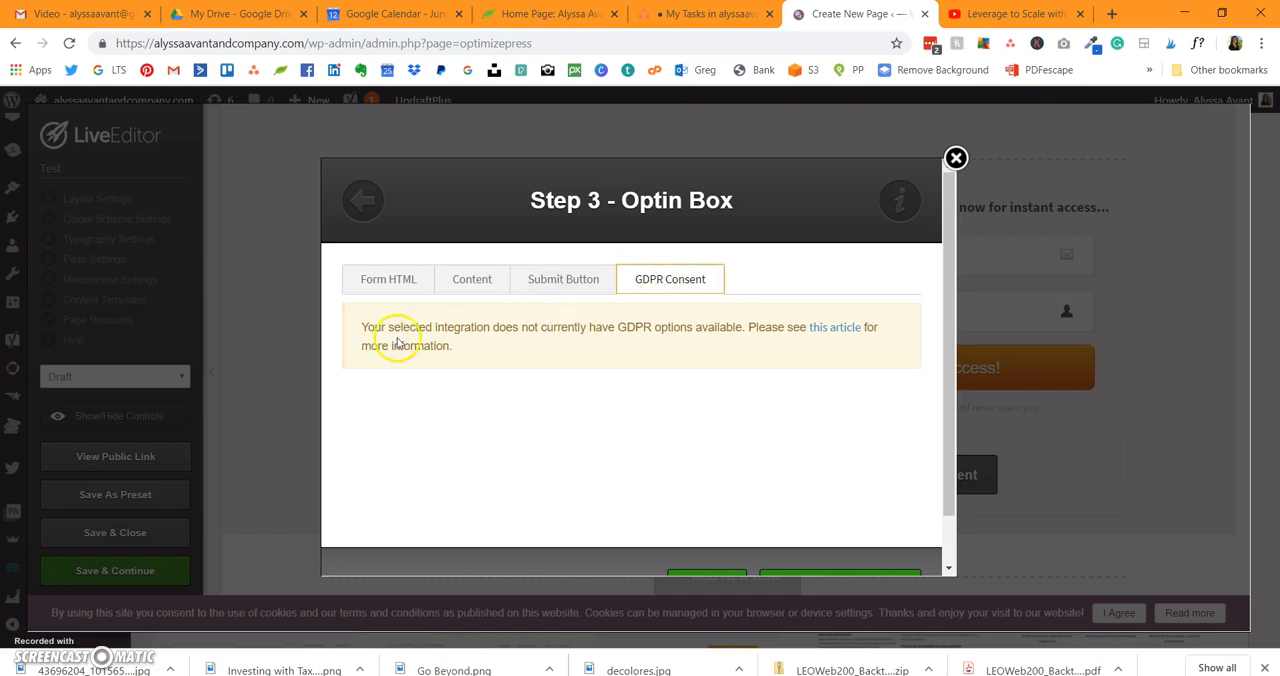
Step: Set the opt-in box's integration type to ActiveCampaign and its provider list to Alyssa Avant and Company
left_click(412, 285)
left_click(527, 345)
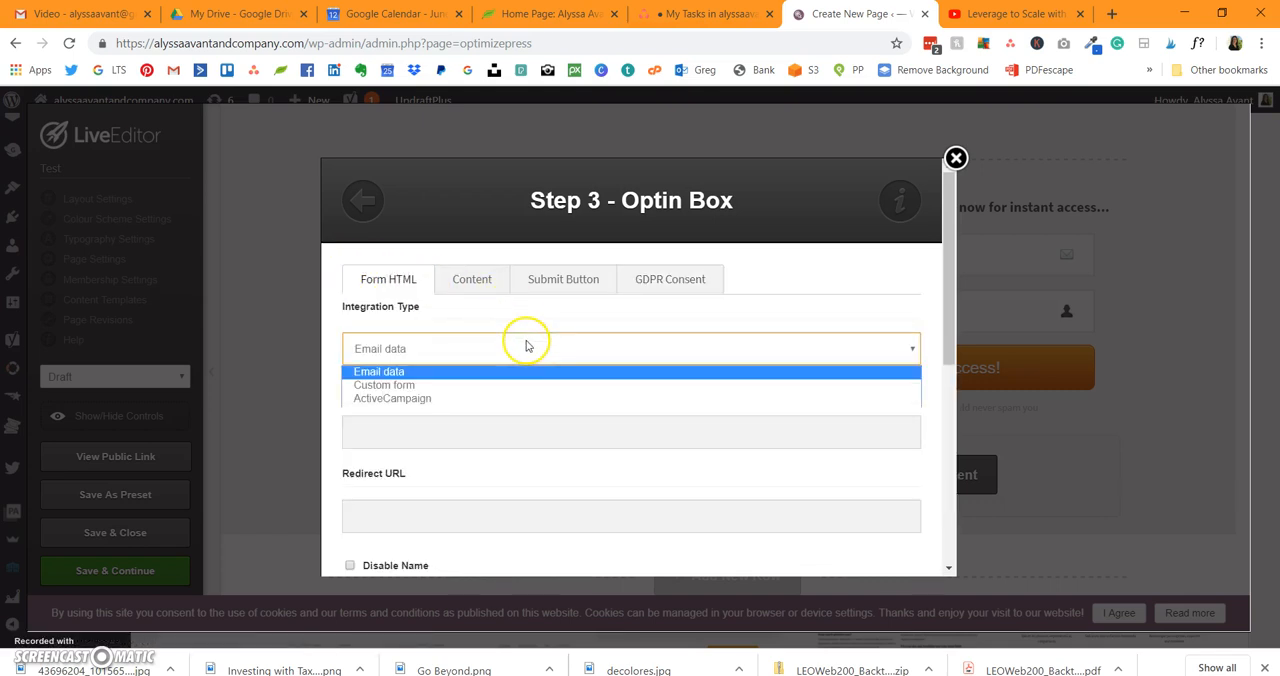
left_click(520, 399)
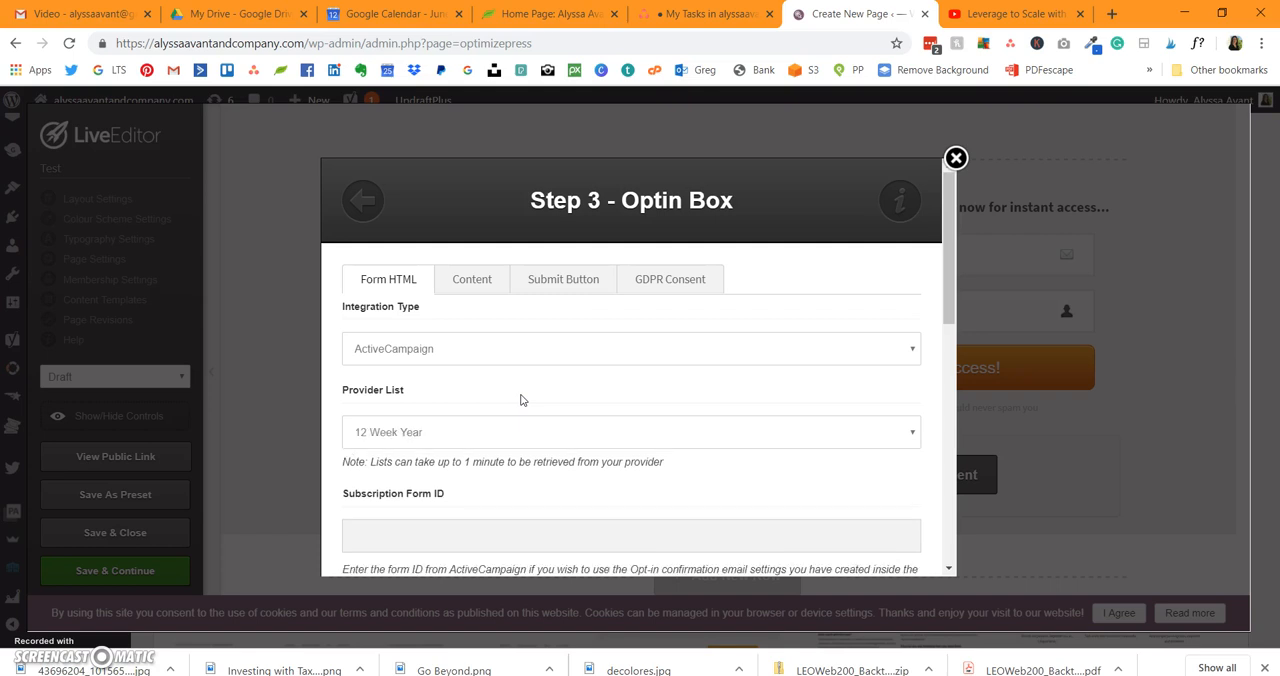
scroll(520, 399, "down", 2)
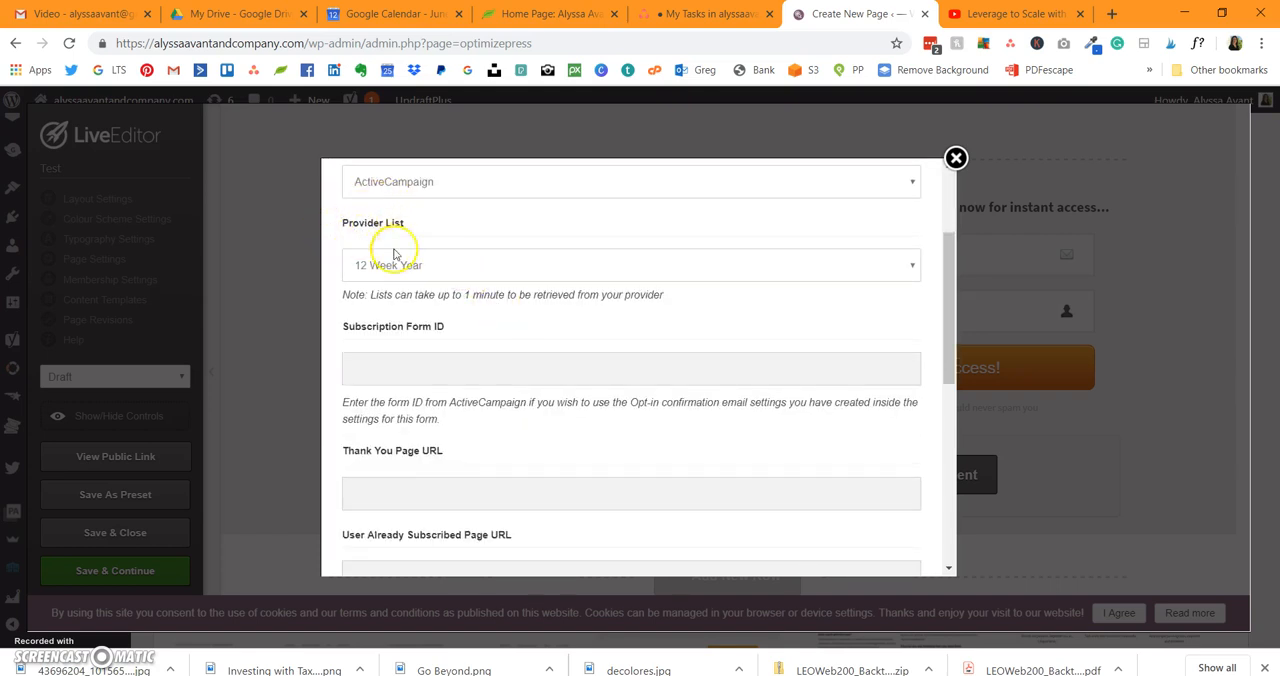
left_click(440, 268)
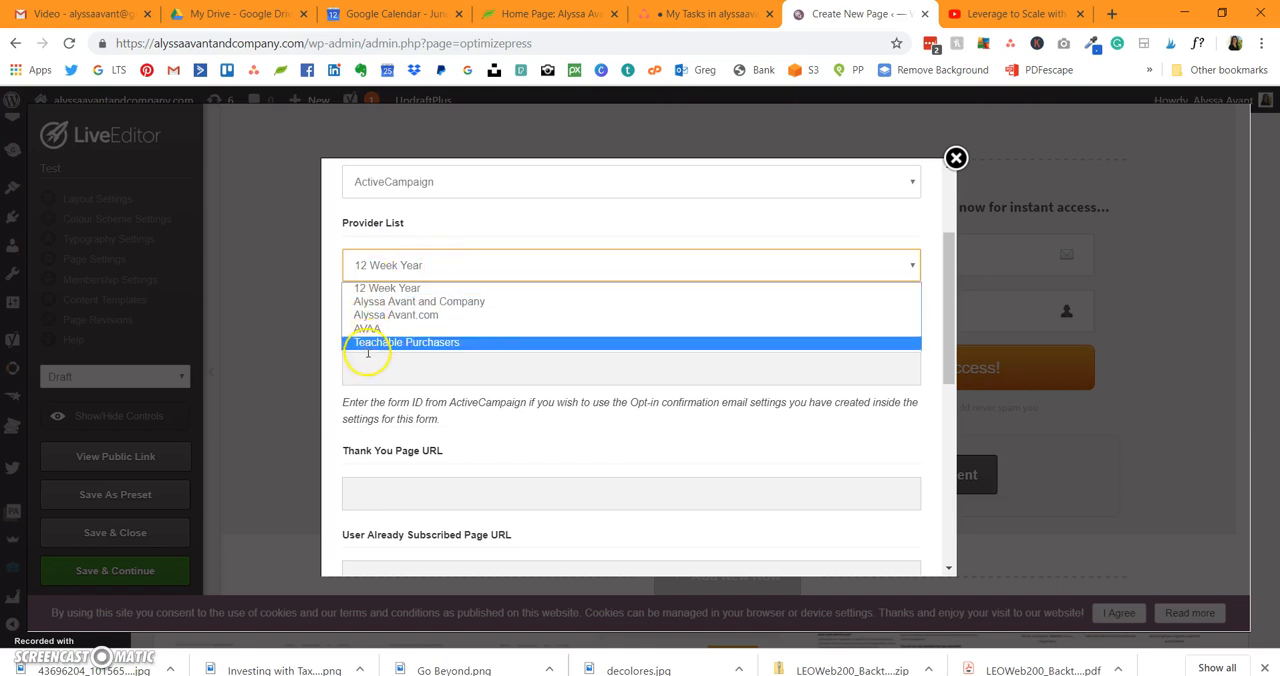
left_click(430, 301)
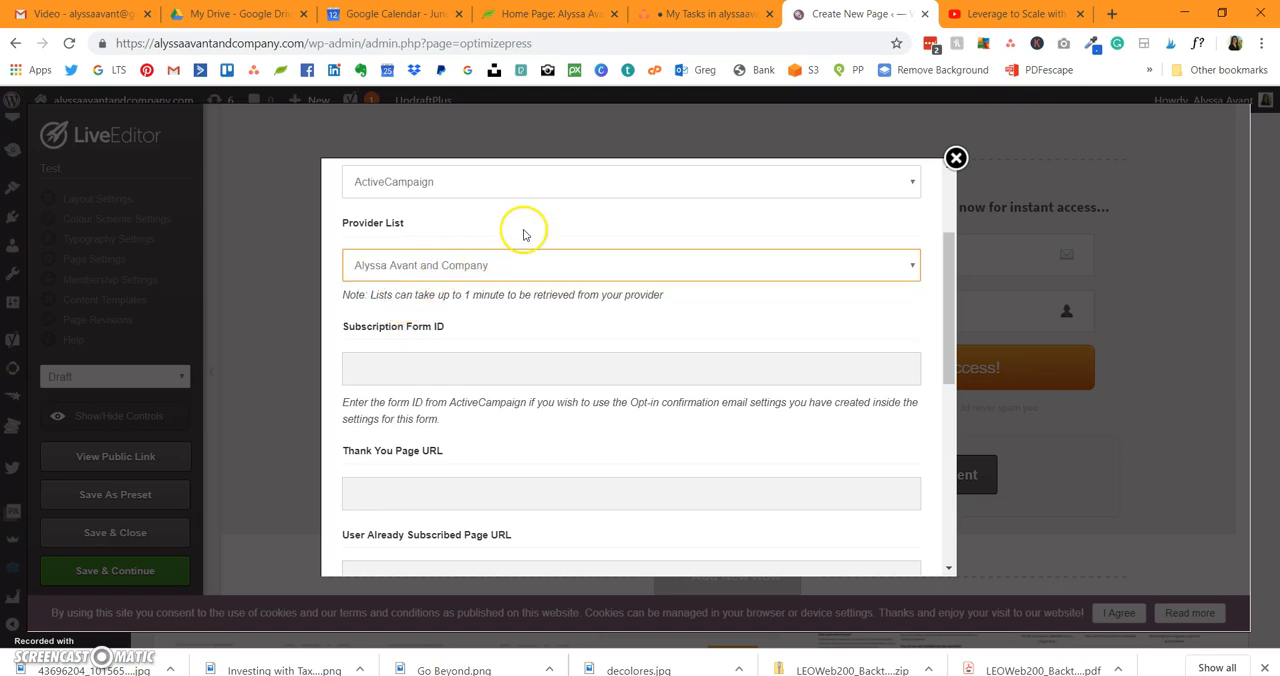
scroll(523, 234, "down", 3)
scroll(523, 232, "up", 5)
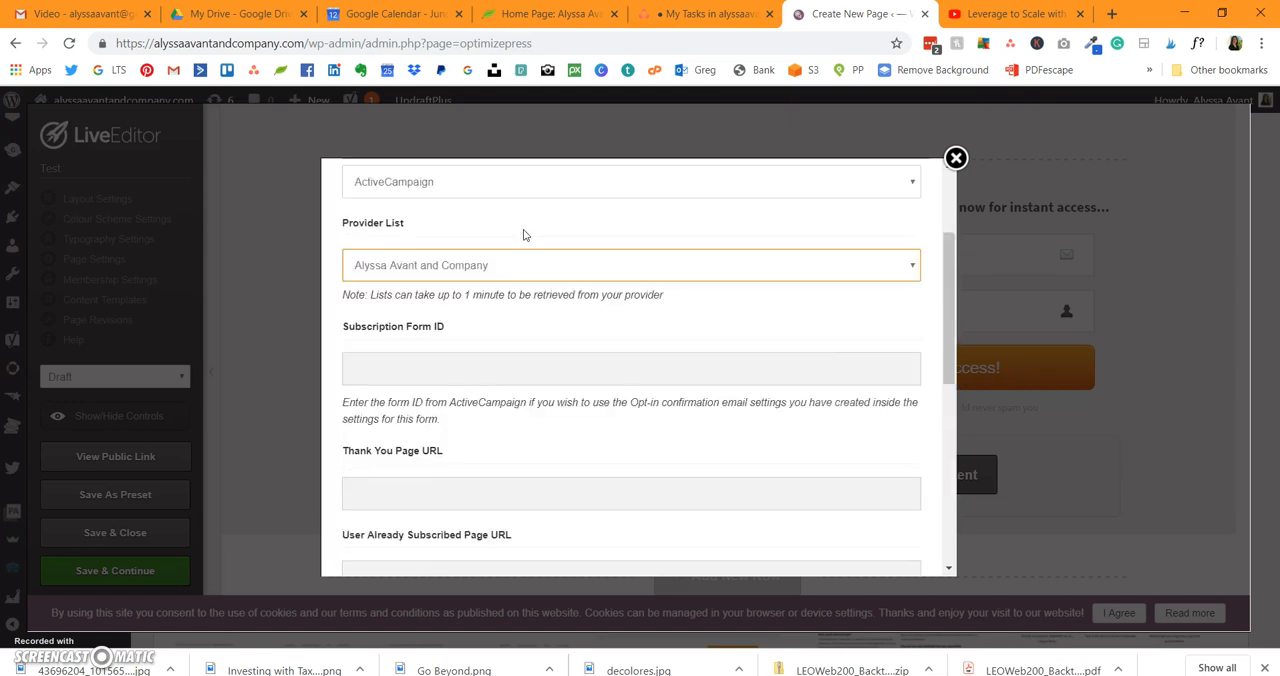
scroll(523, 234, "down", 3)
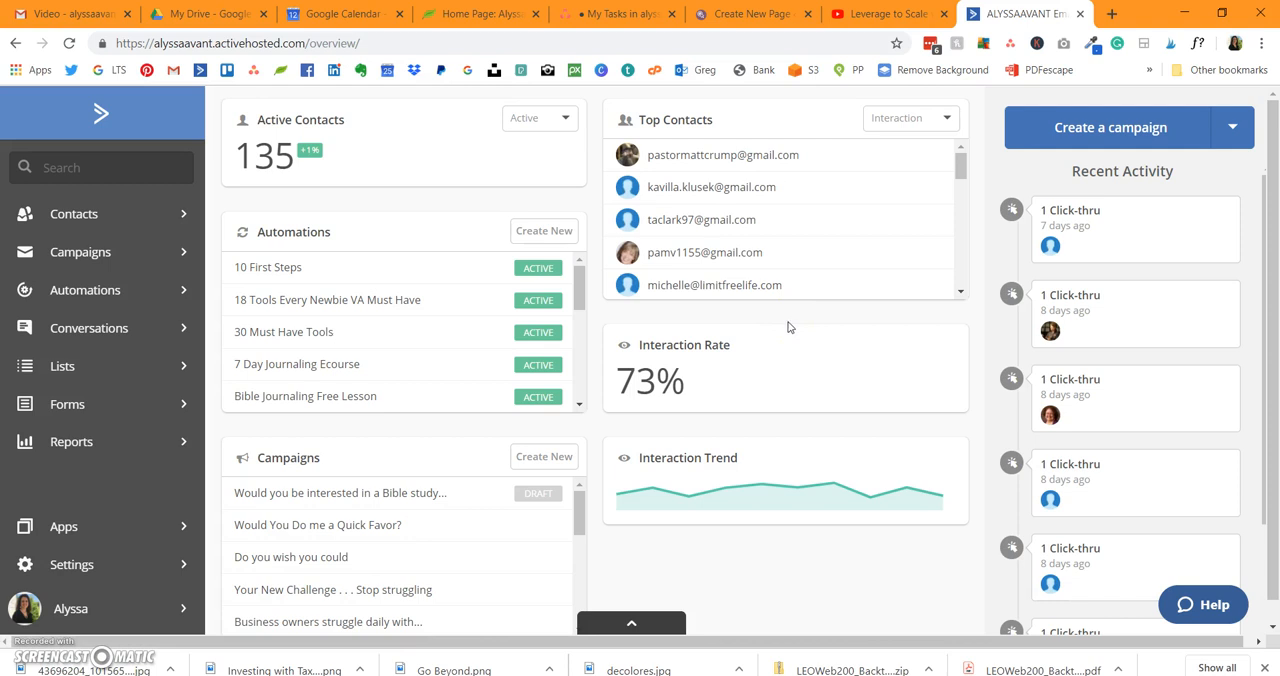
Step: Switch to ActiveCampaign and start a new inline form named Test
left_click(129, 406)
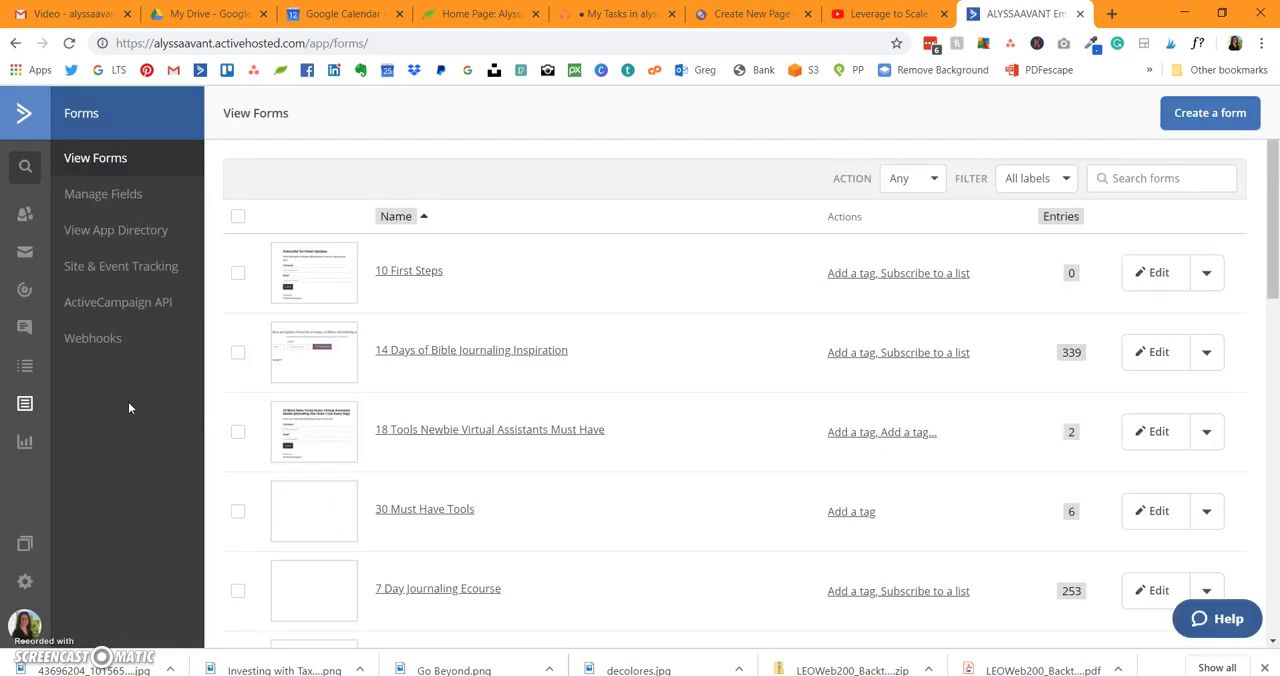
left_click(1200, 118)
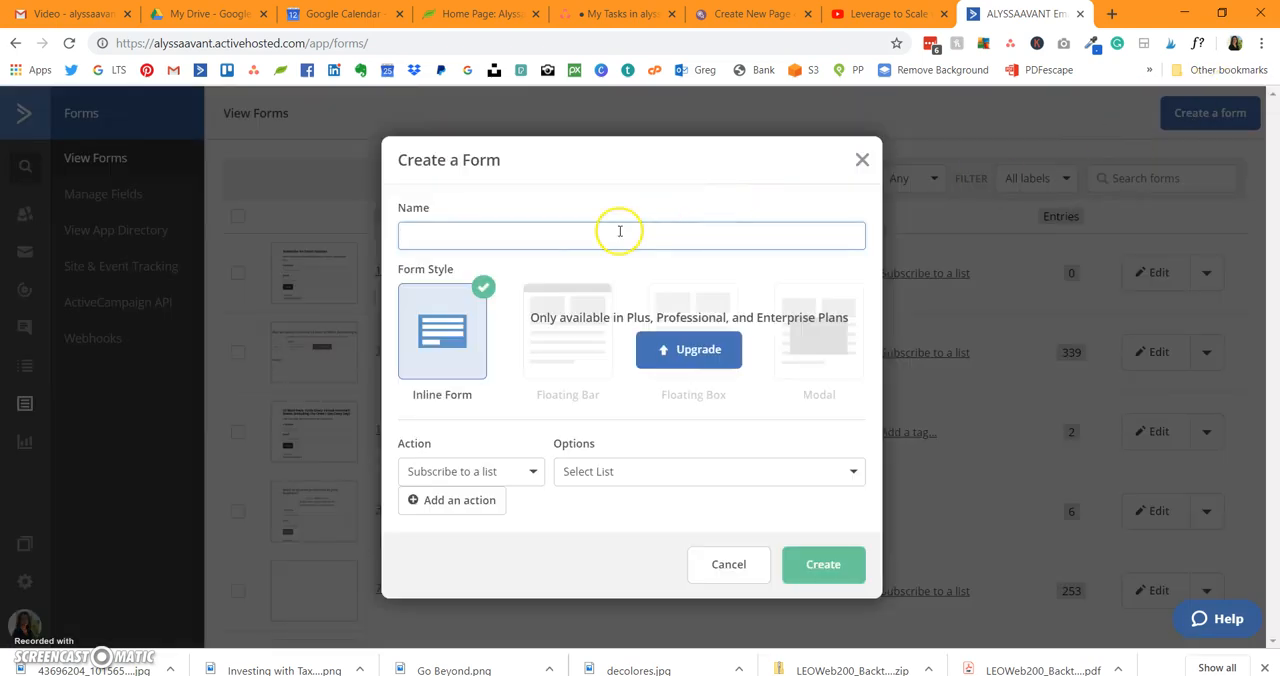
left_click(614, 224)
type("Test")
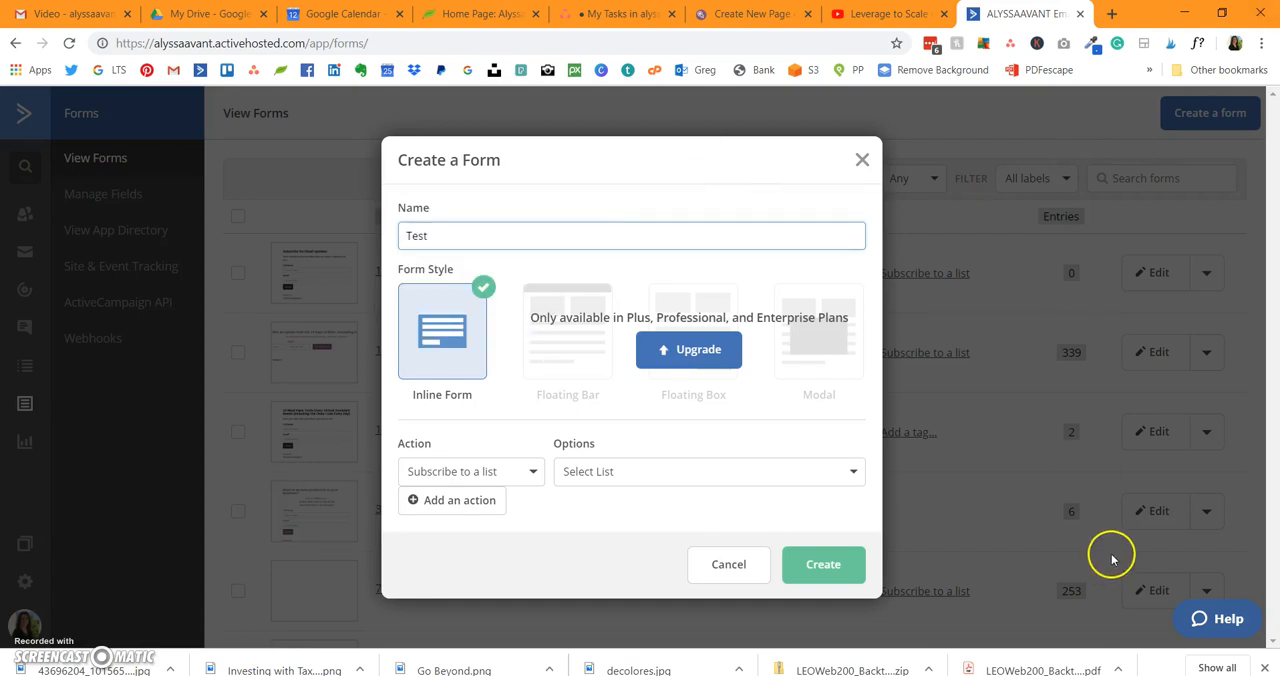
Step: Keep the form's action as Subscribe to a list and choose the Alyssa Avant and Company list
left_click(540, 477)
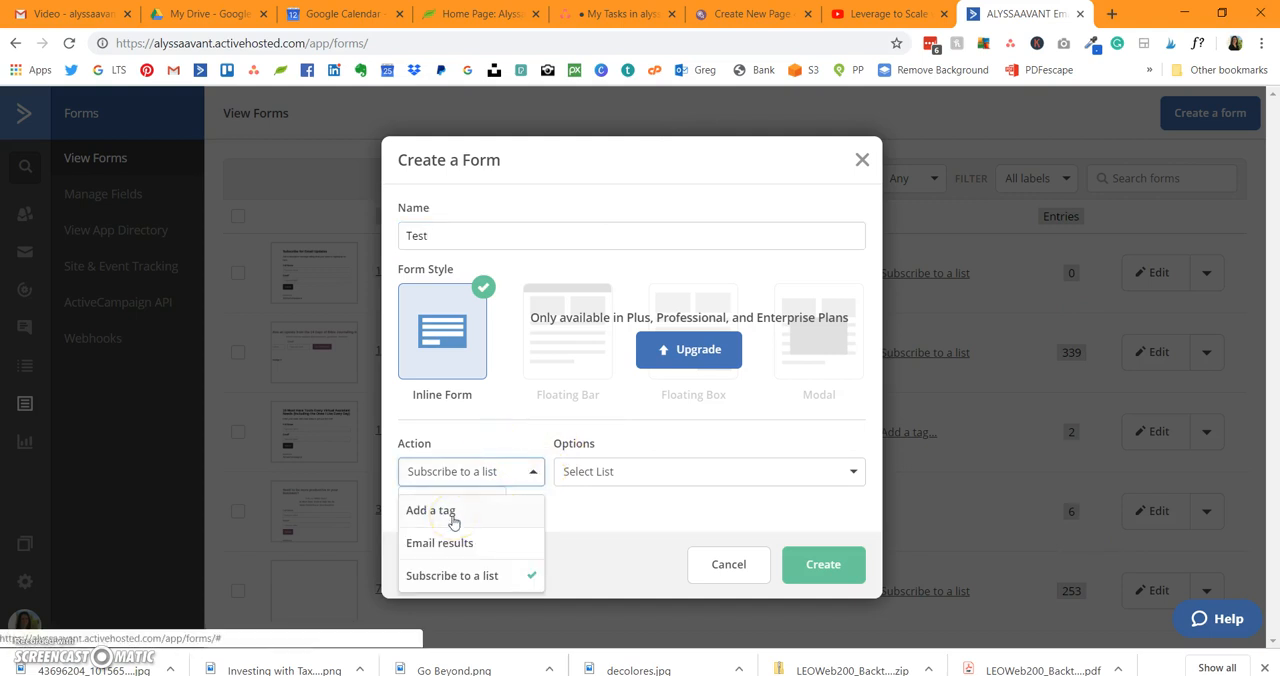
left_click(455, 548)
left_click(458, 580)
left_click(462, 588)
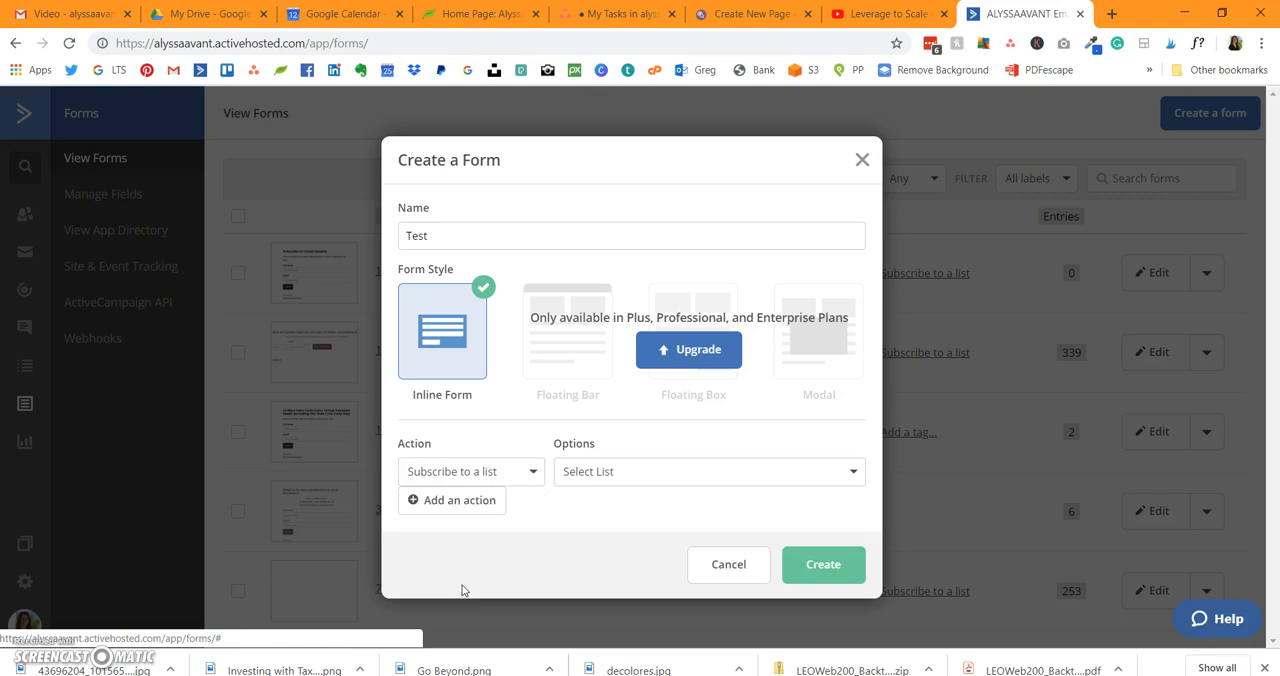
left_click(581, 486)
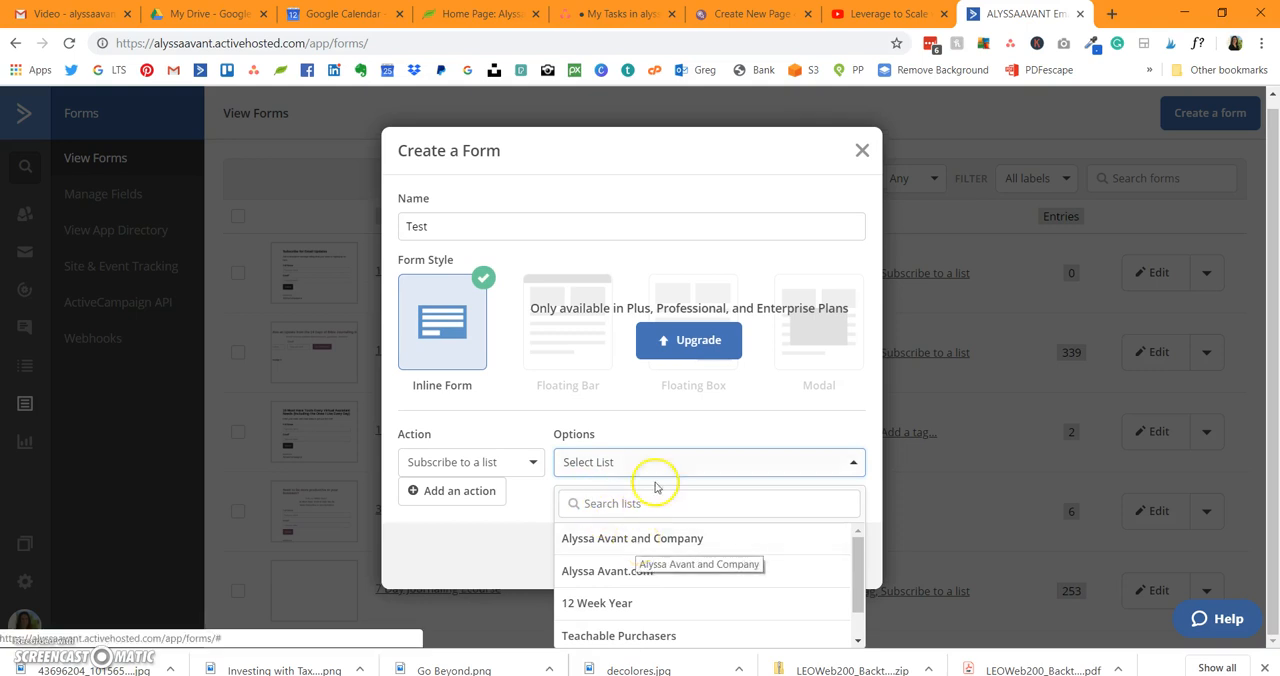
left_click(623, 538)
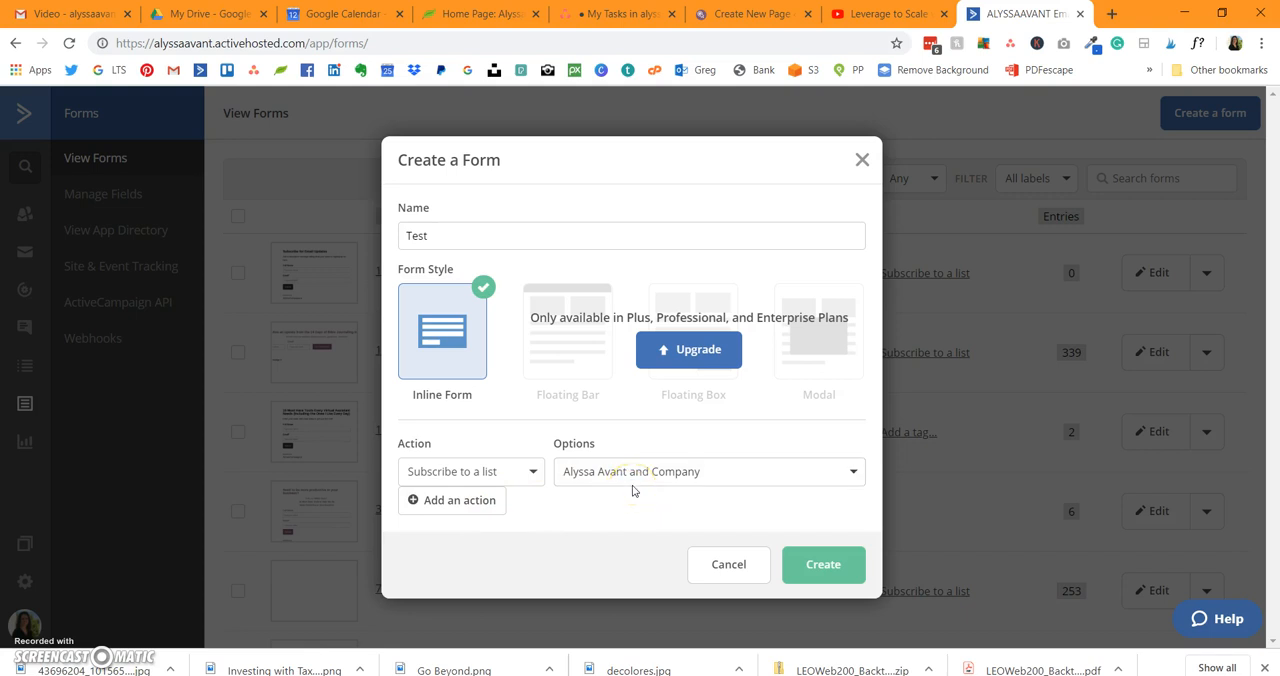
Step: Add a second action to the form and set its type to Add a tag
left_click(423, 501)
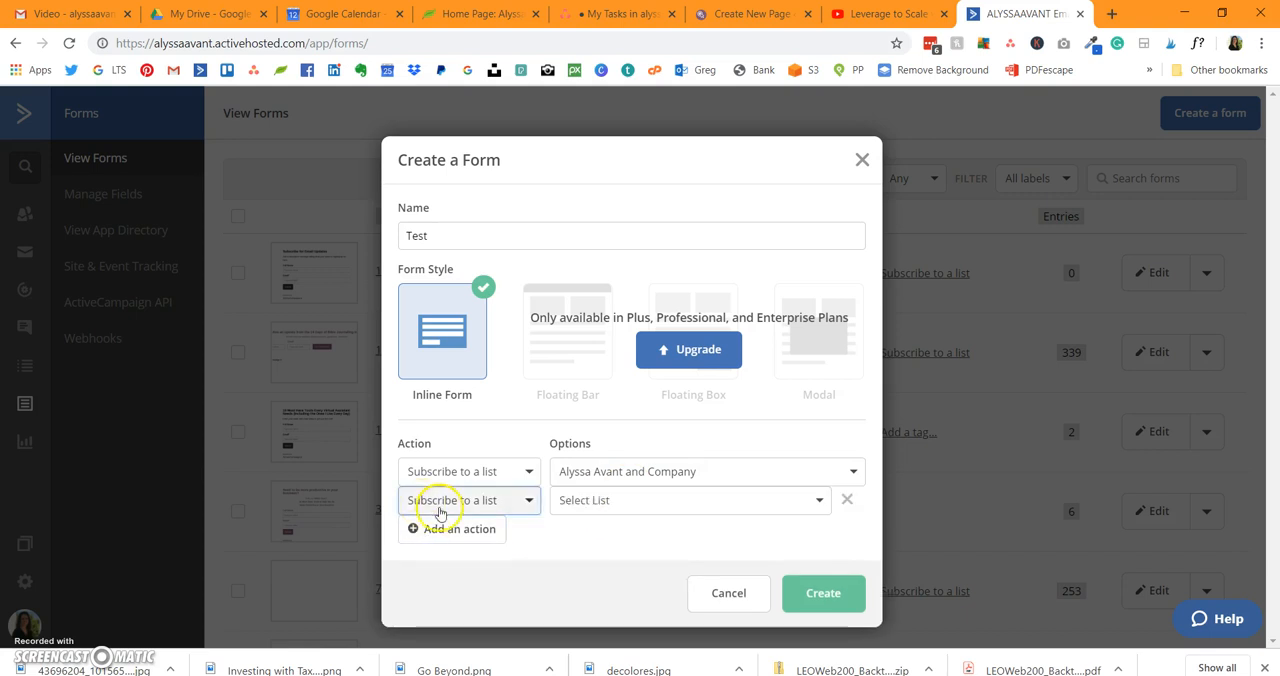
left_click(440, 505)
left_click(460, 537)
left_click(583, 499)
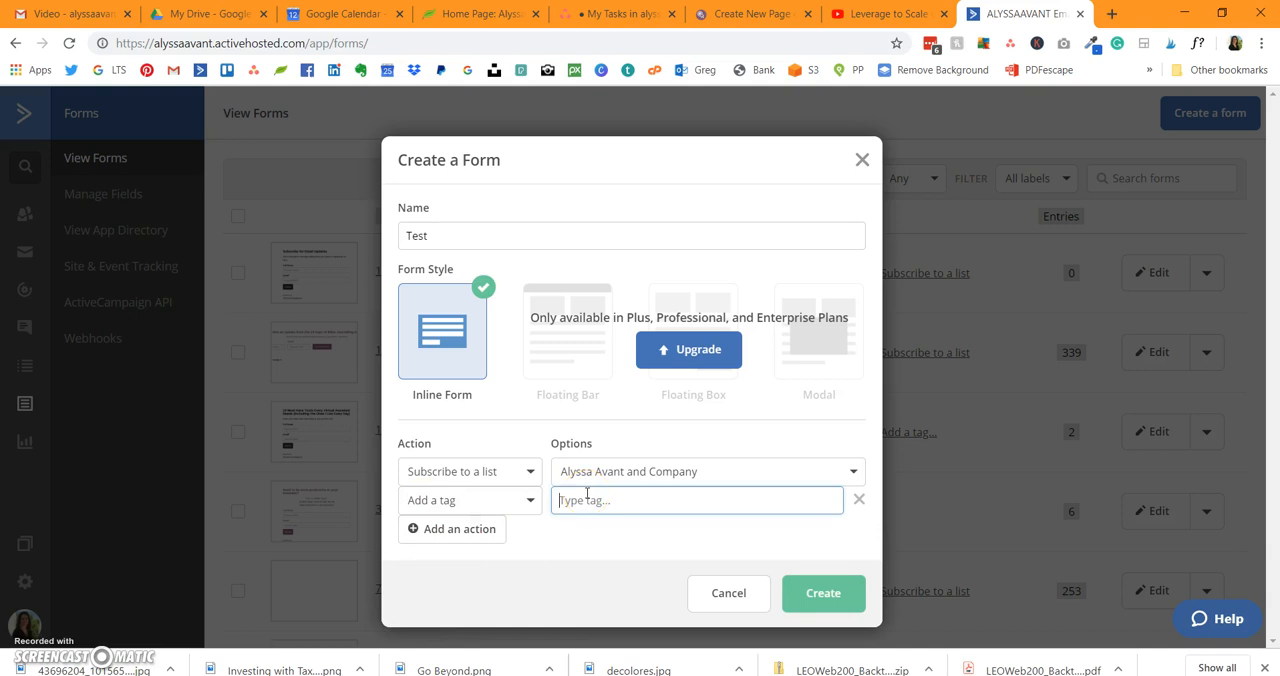
Step: Enter the tag "[LM Tag] Facebook Challenge" for the second action and create the form
type("[CURRENT VA CLIENT")
scroll(846, 349, "down", 2)
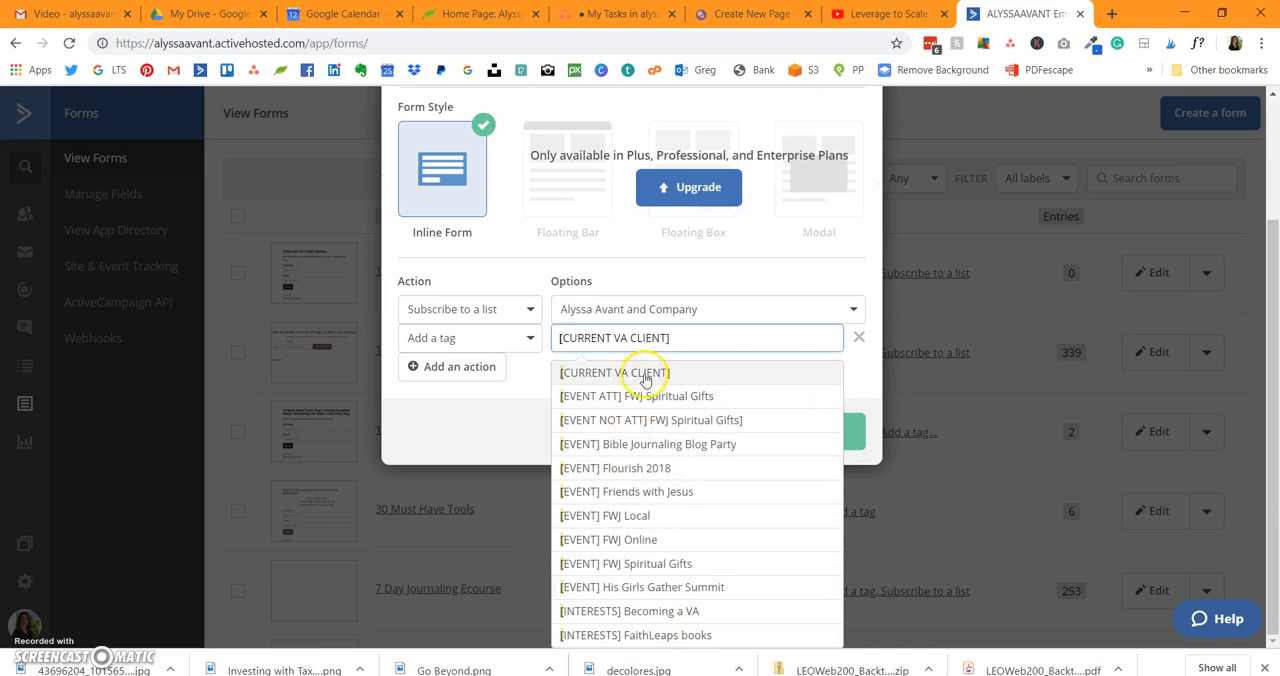
type("[KL")
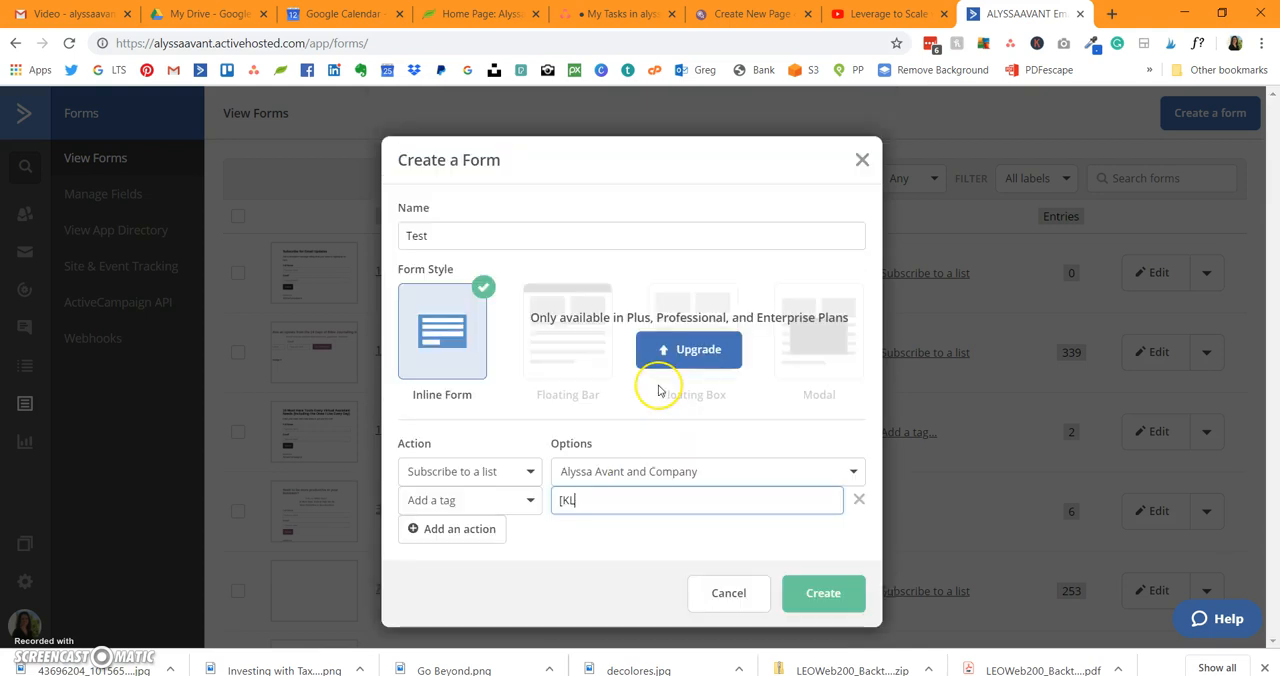
key("BackSpace")
type("L")
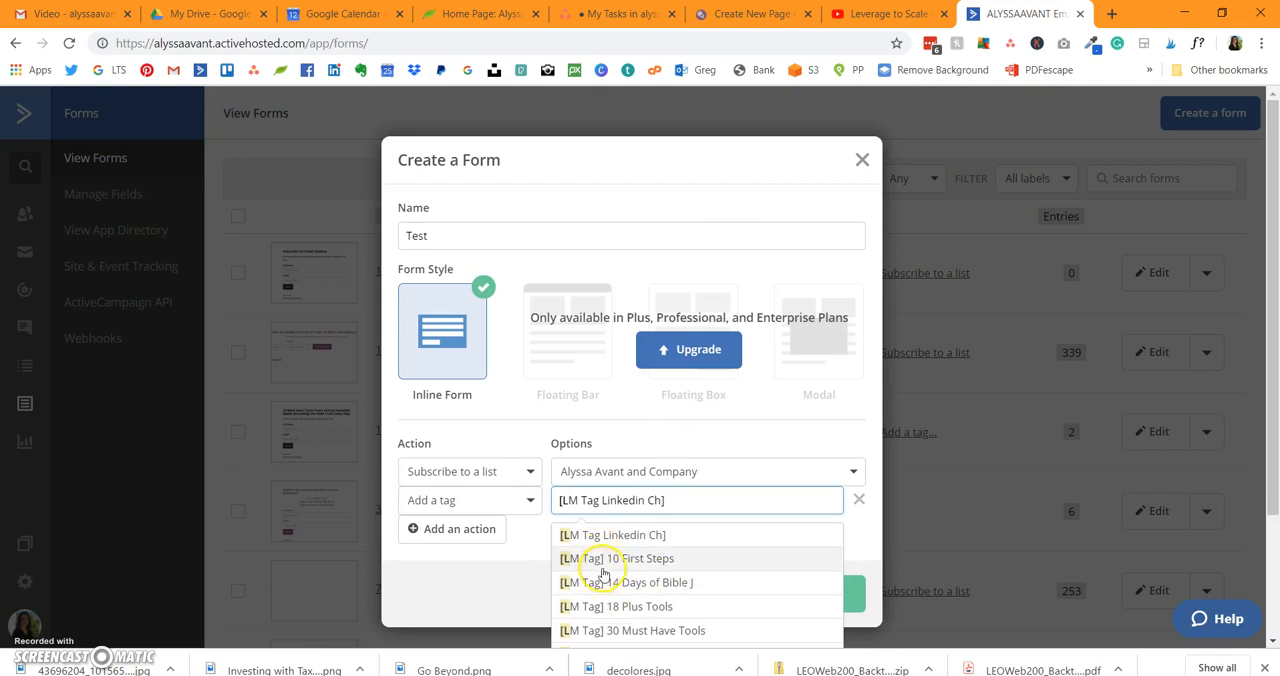
type("M Tag")
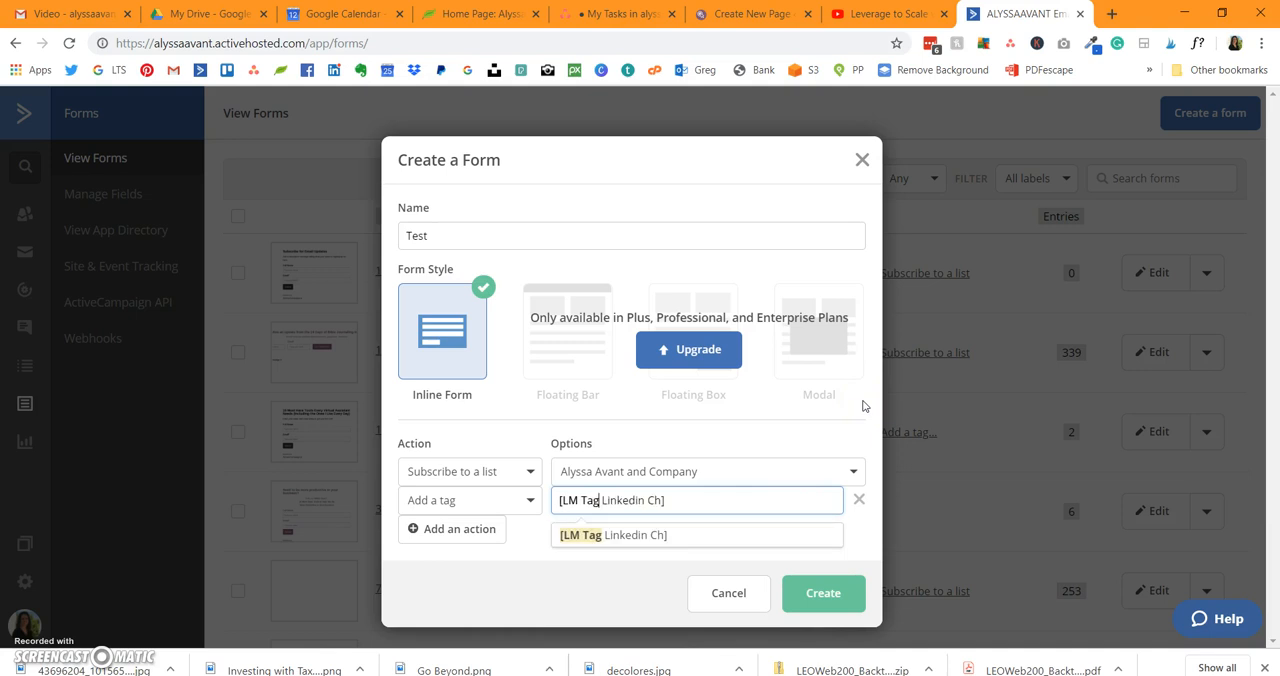
type("]")
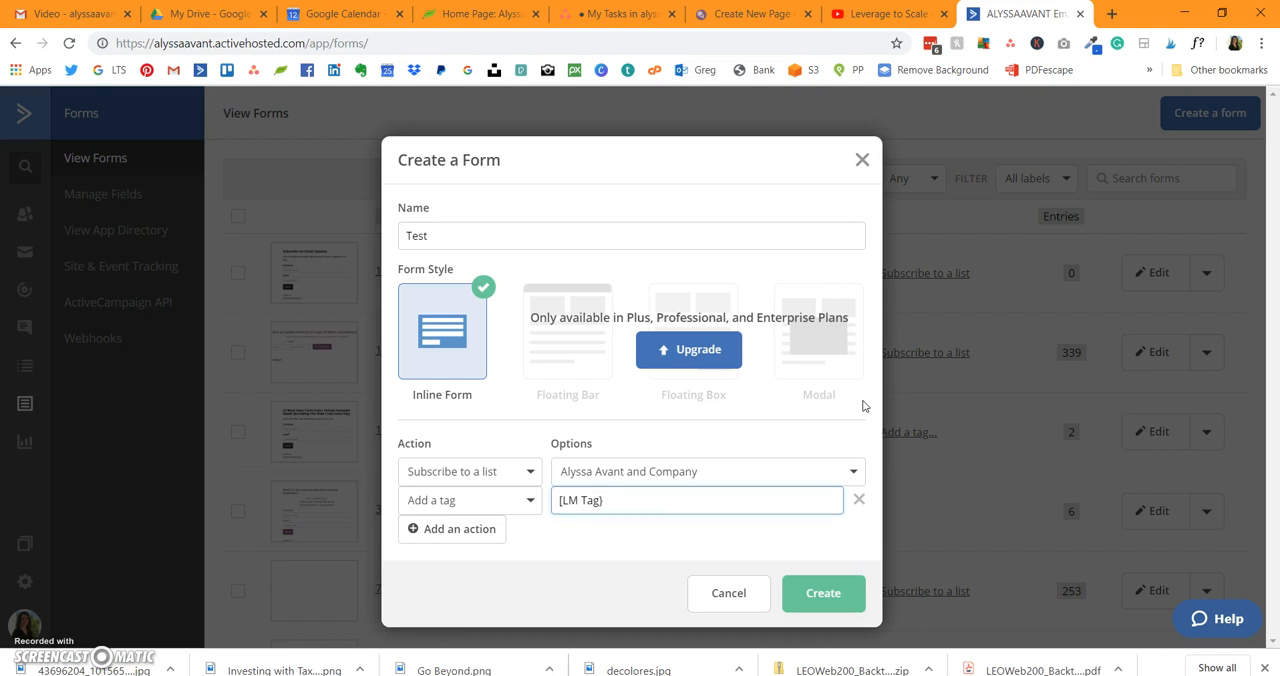
type("]")
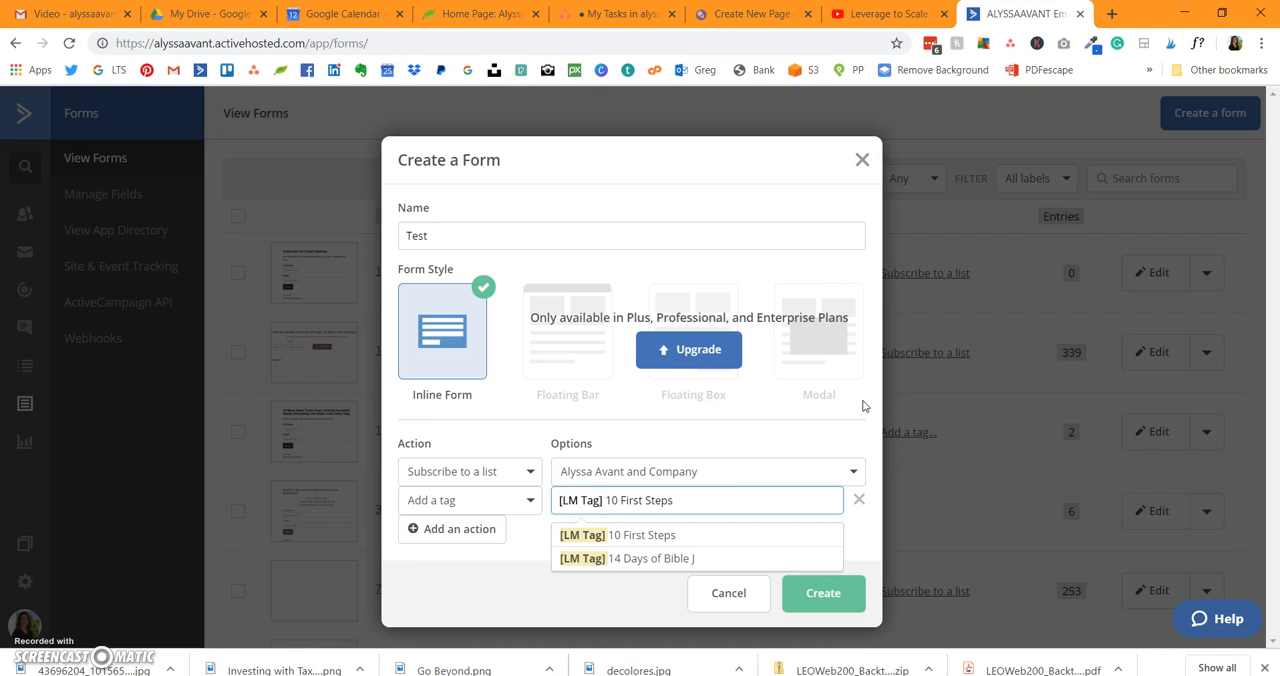
type(" Facebook")
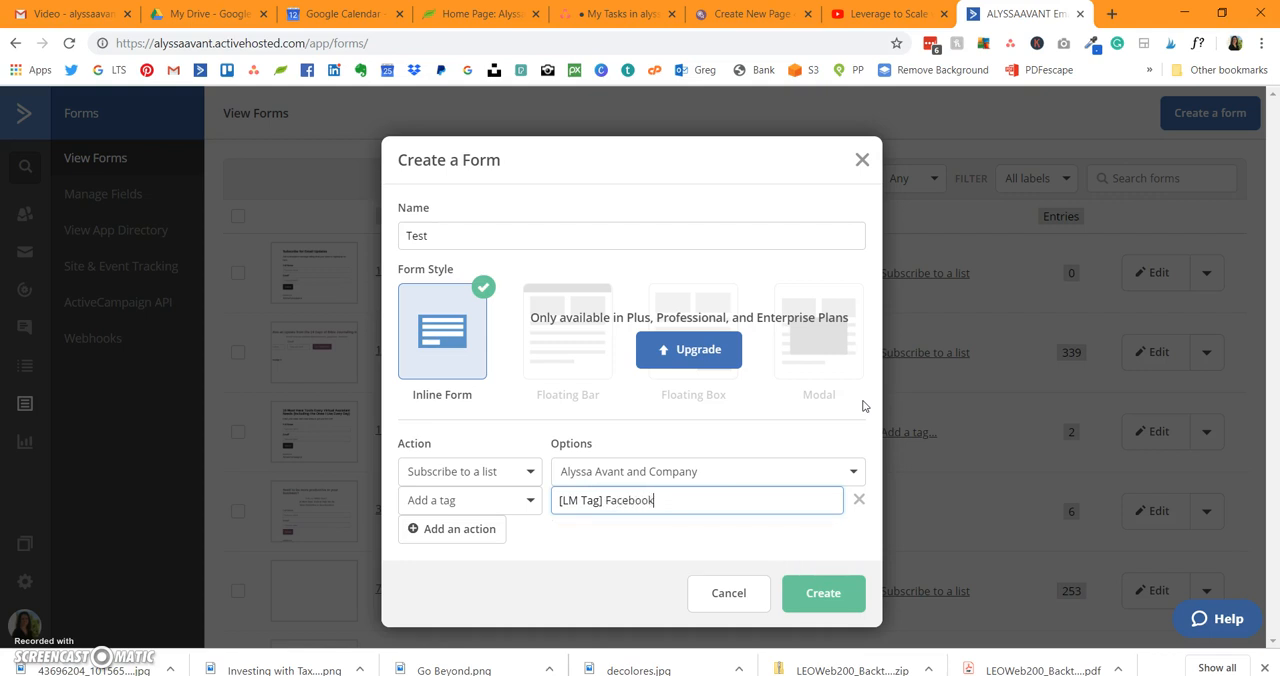
type(" Challenge")
left_click(845, 587)
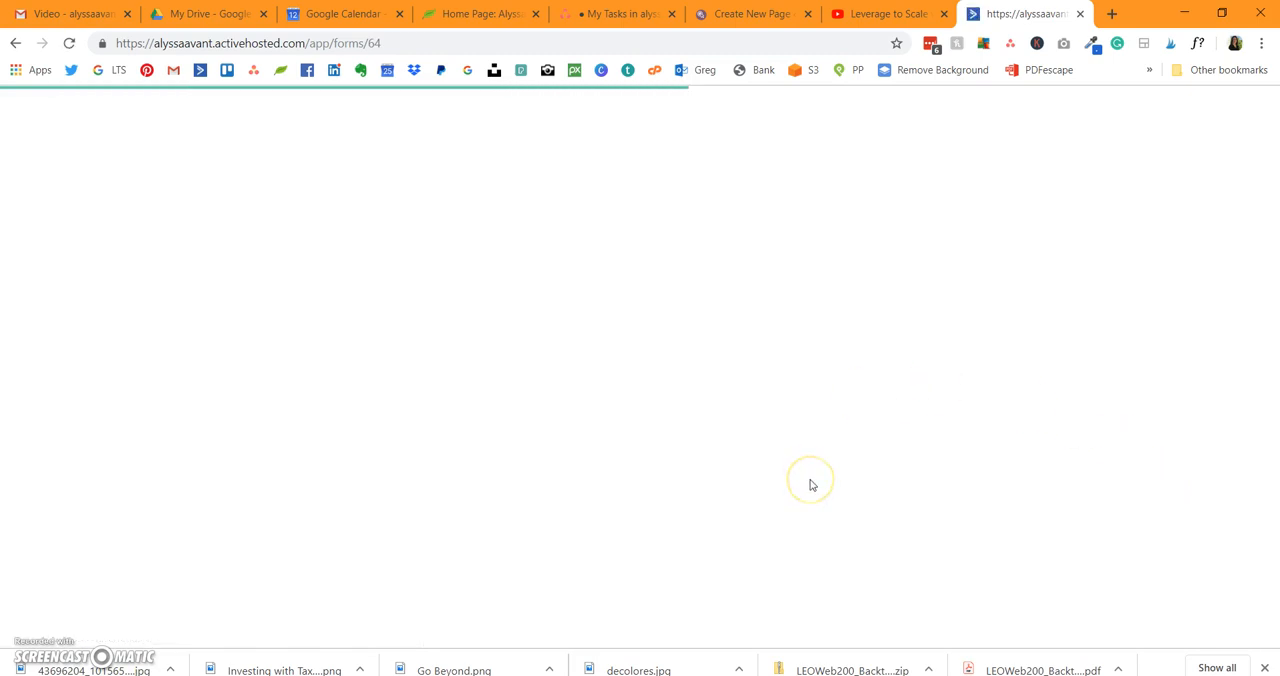
Step: Change the form's header text to "Join Me for a Facebook Challenge"
left_click(452, 198)
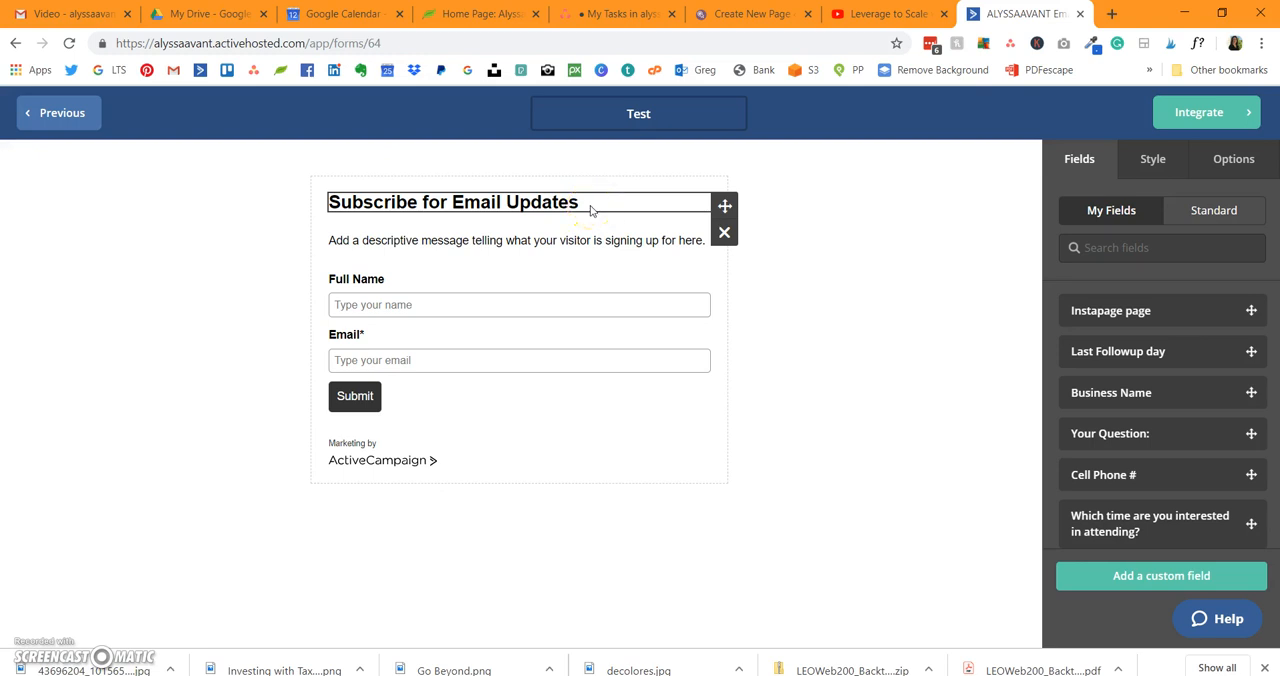
left_click(440, 202)
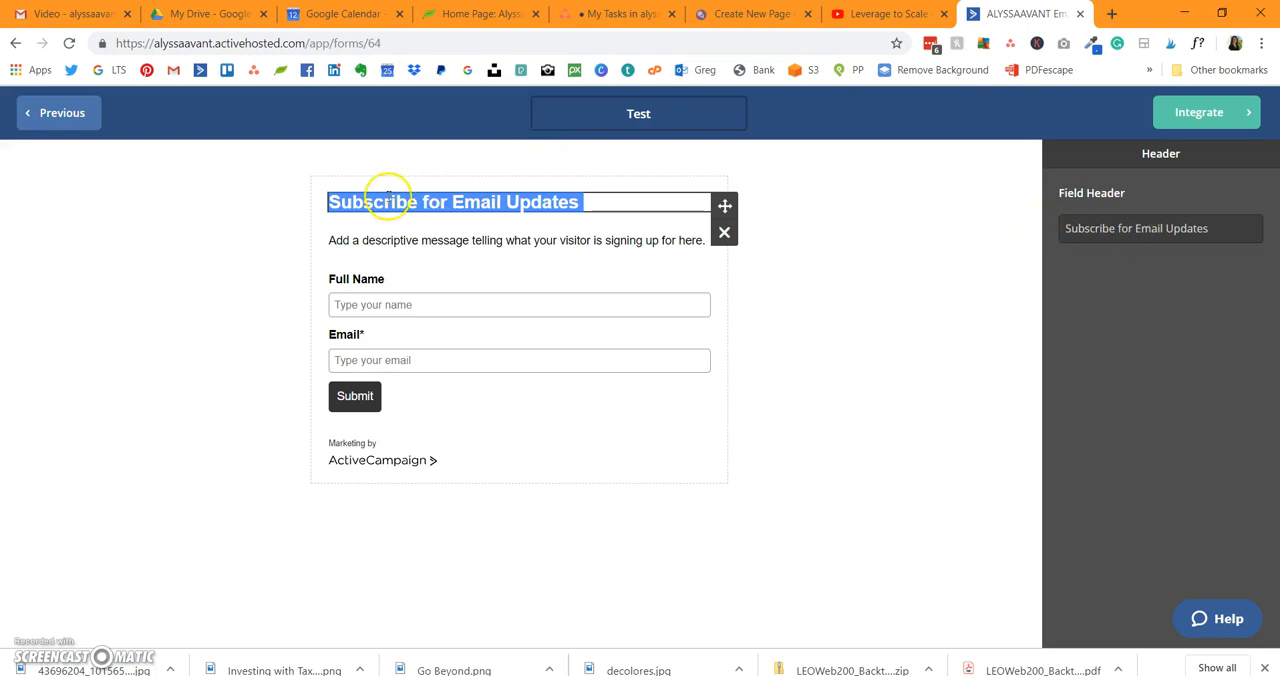
left_click(1136, 230)
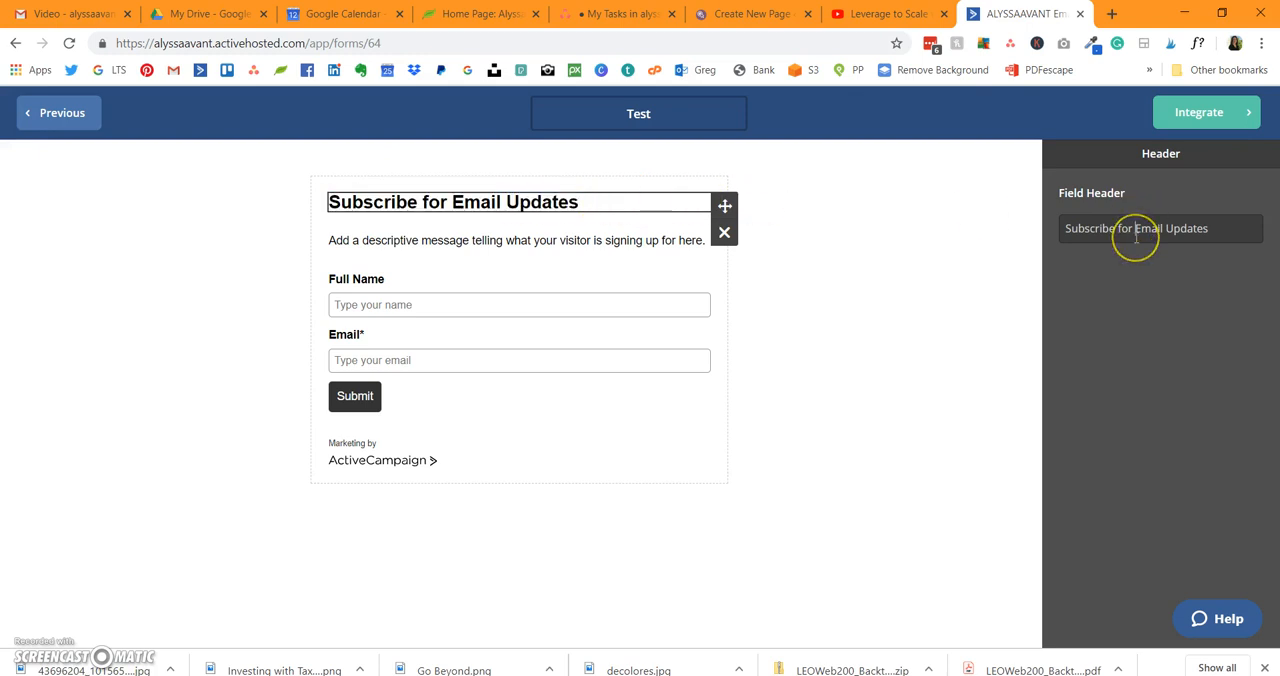
triple_click(1136, 236)
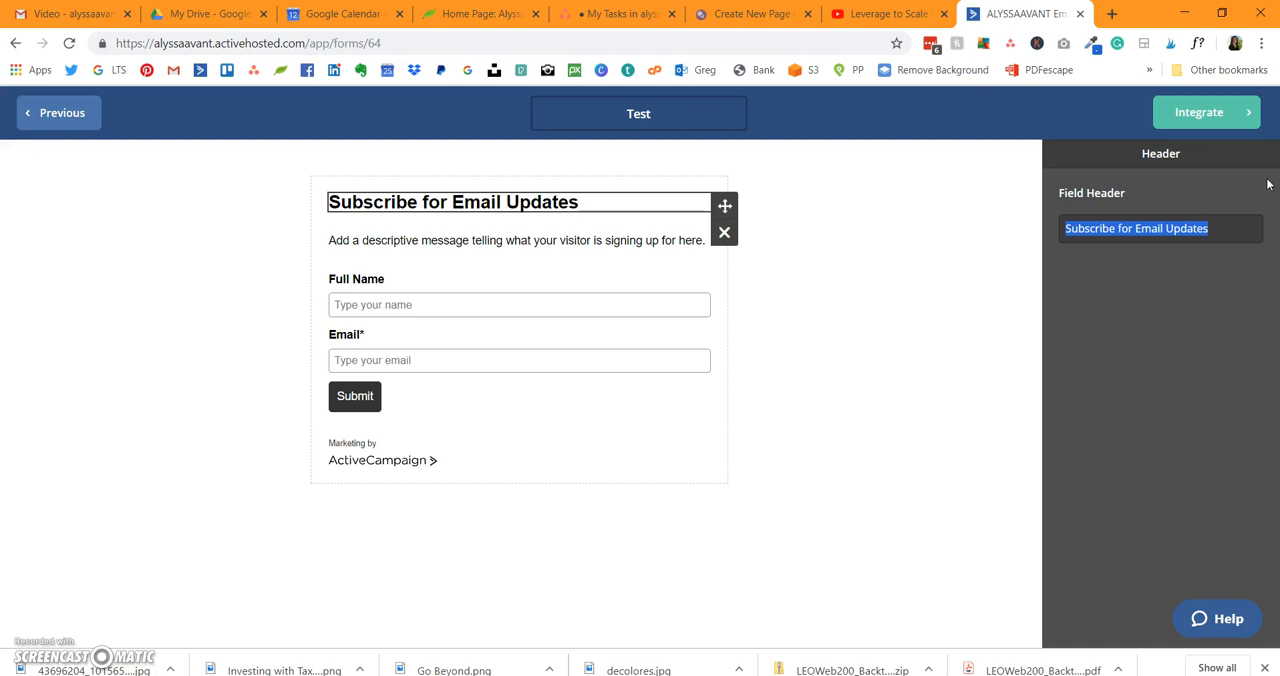
type("Join Me for t")
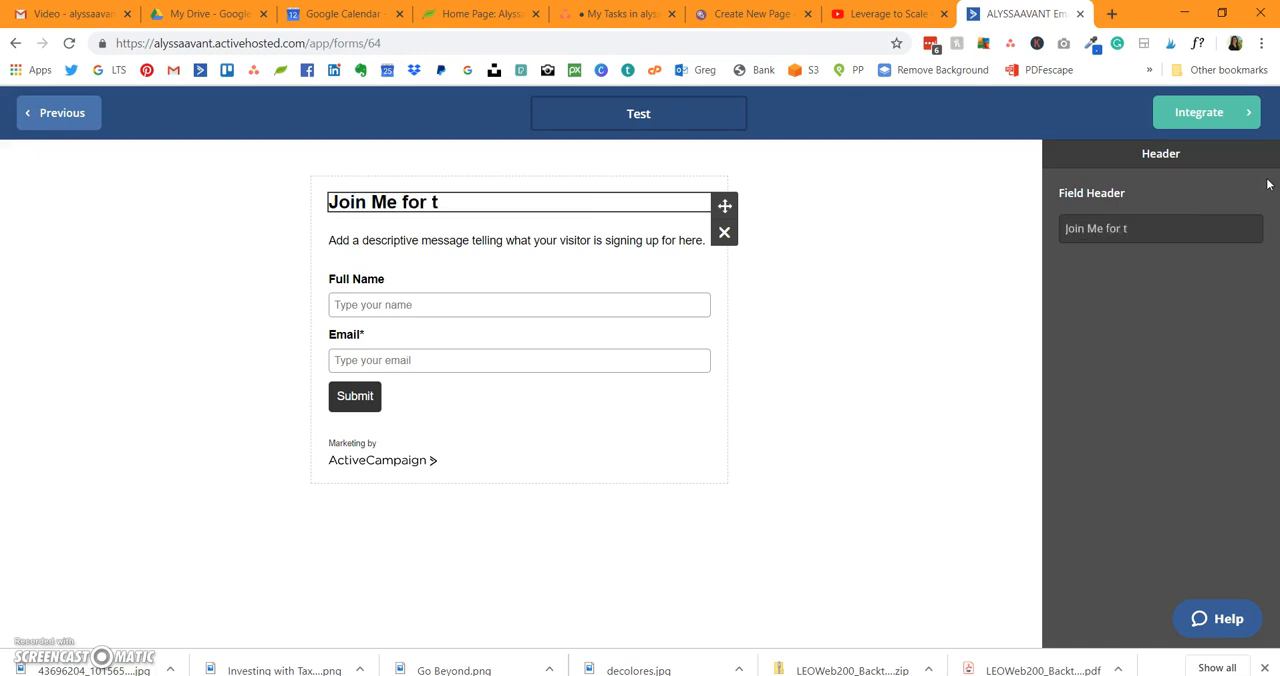
key("BackSpace")
type("a Facebook Challenge")
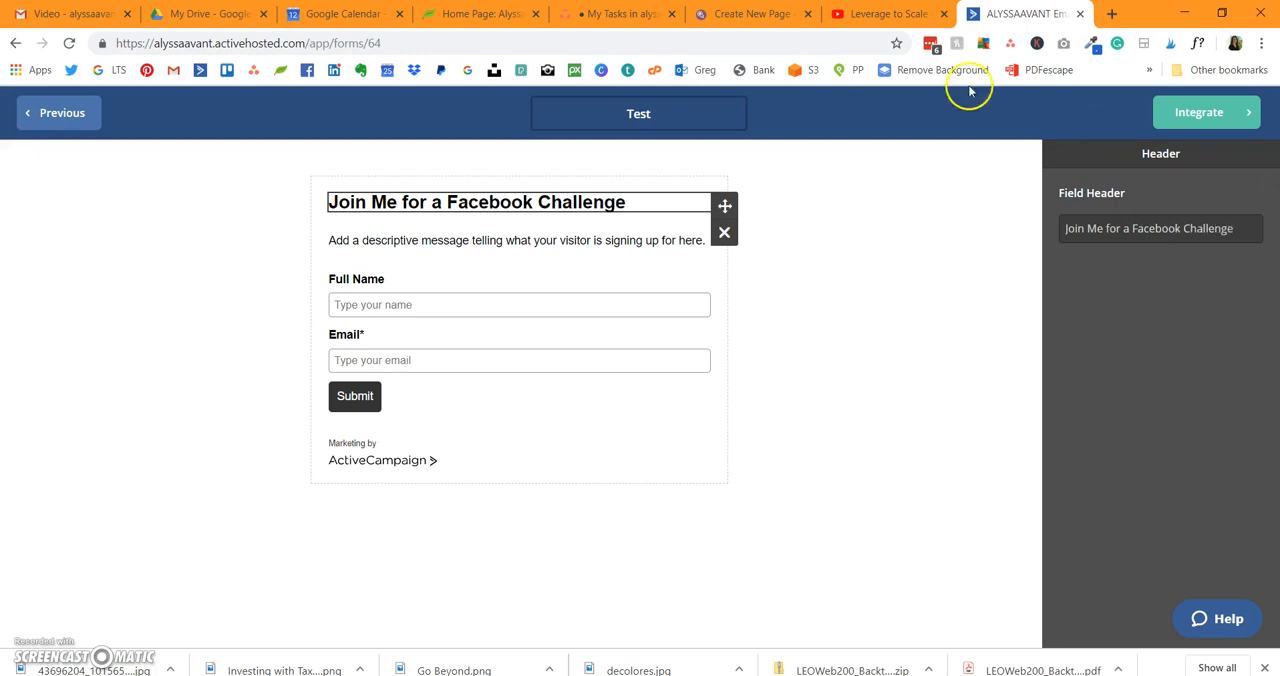
Step: Check the form's description block and remove the Full Name field from the form
left_click(395, 240)
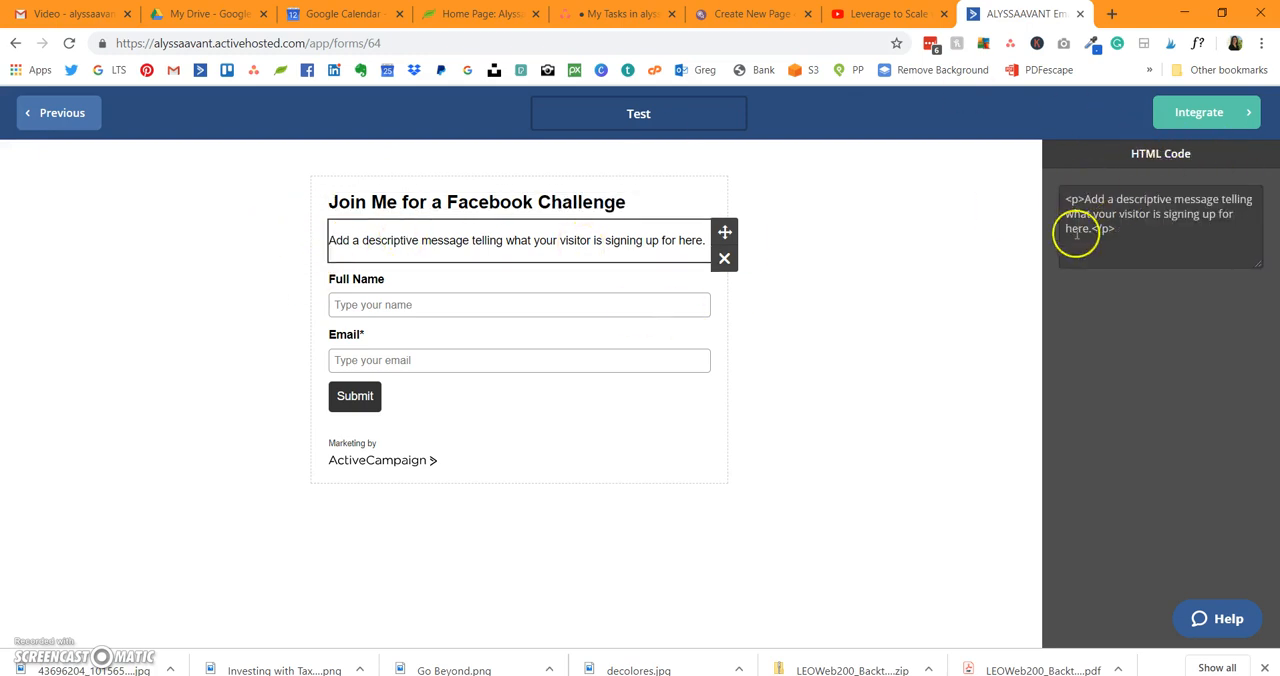
left_click(496, 307)
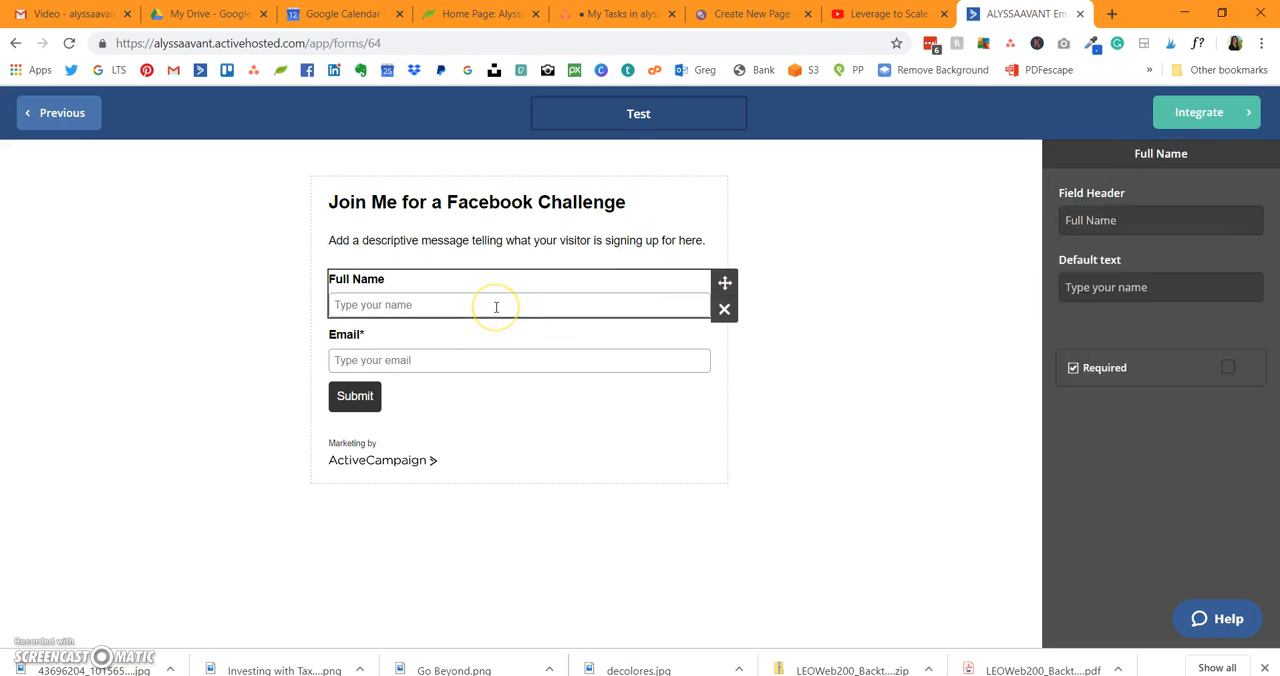
left_click(723, 314)
left_click(823, 271)
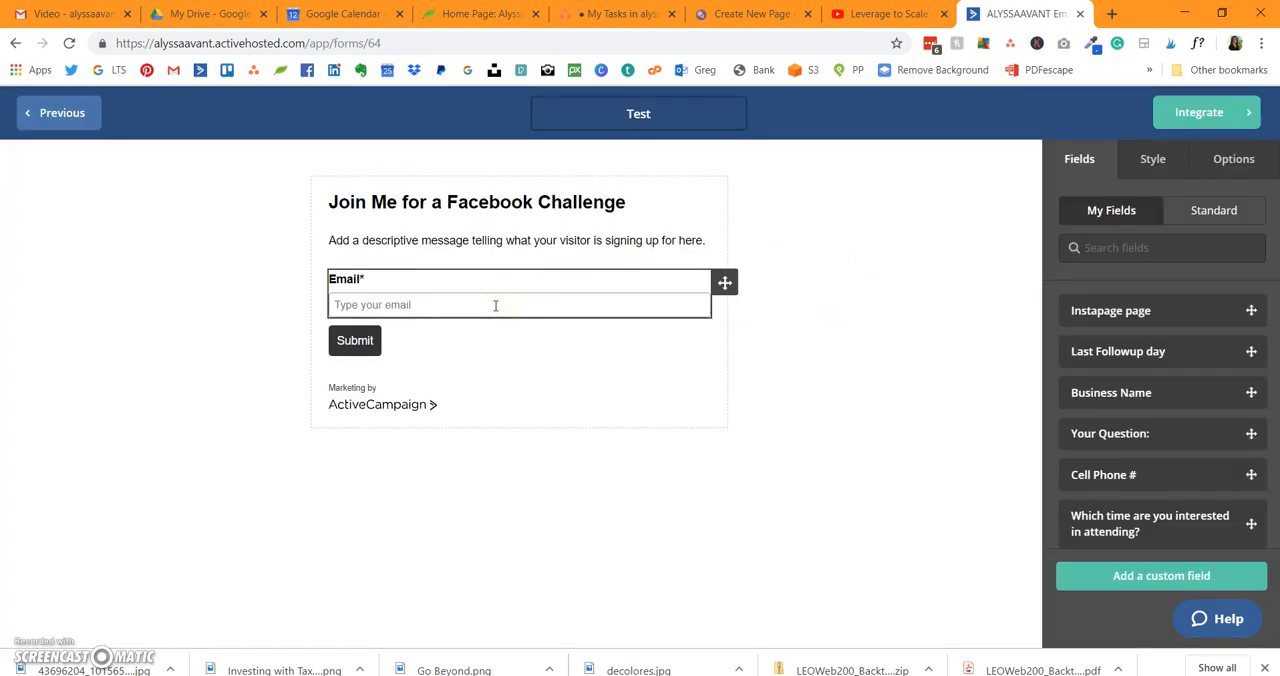
Step: Look over the editable settings of the submit button, the email field and the description text
left_click(368, 352)
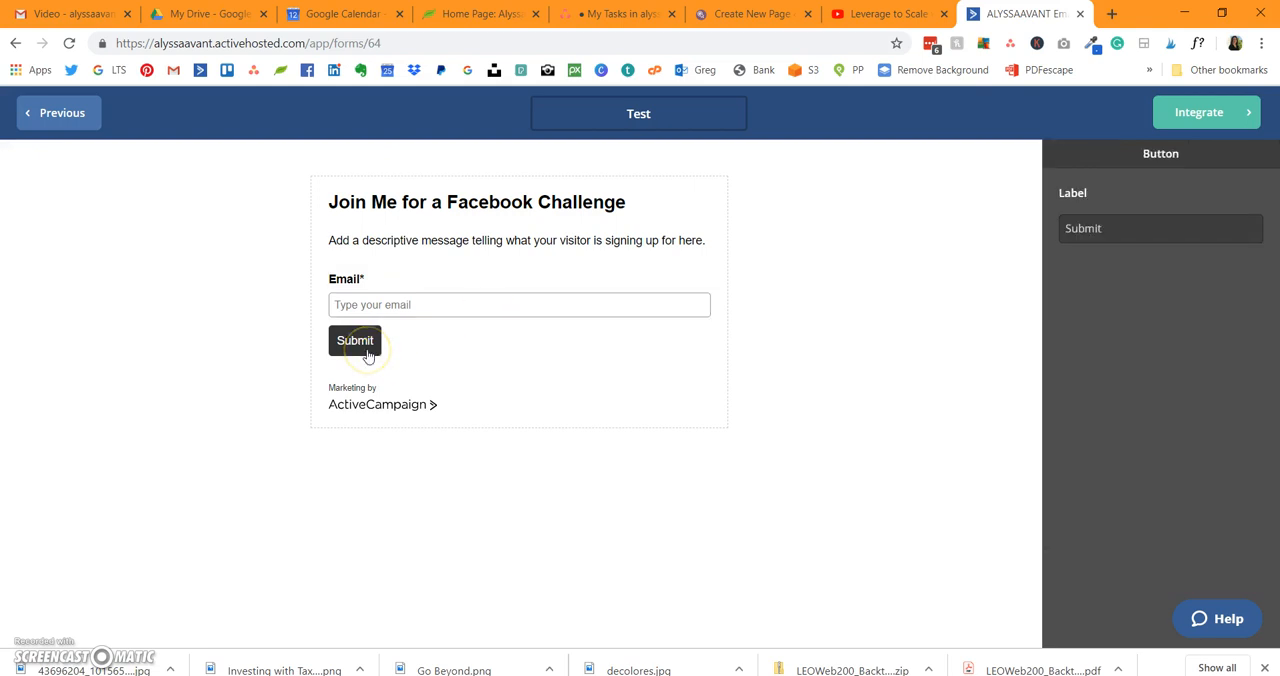
left_click(1111, 230)
left_click(578, 344)
left_click(580, 303)
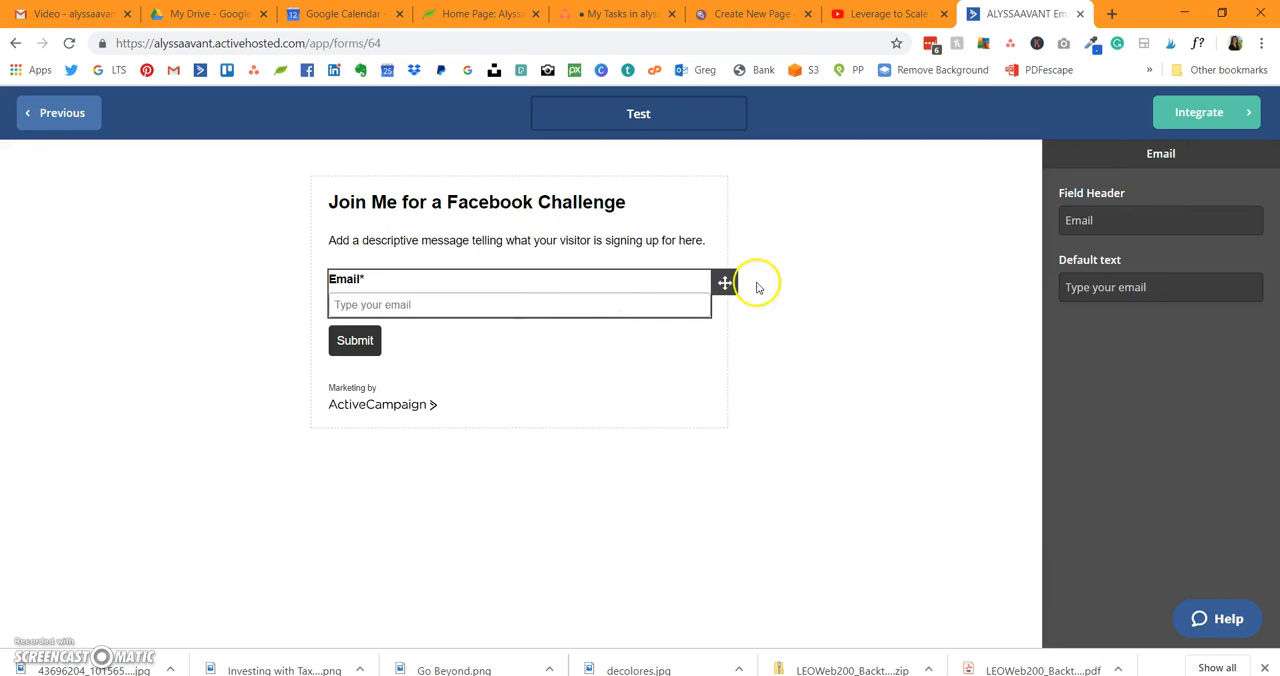
left_click(520, 242)
left_click(465, 399)
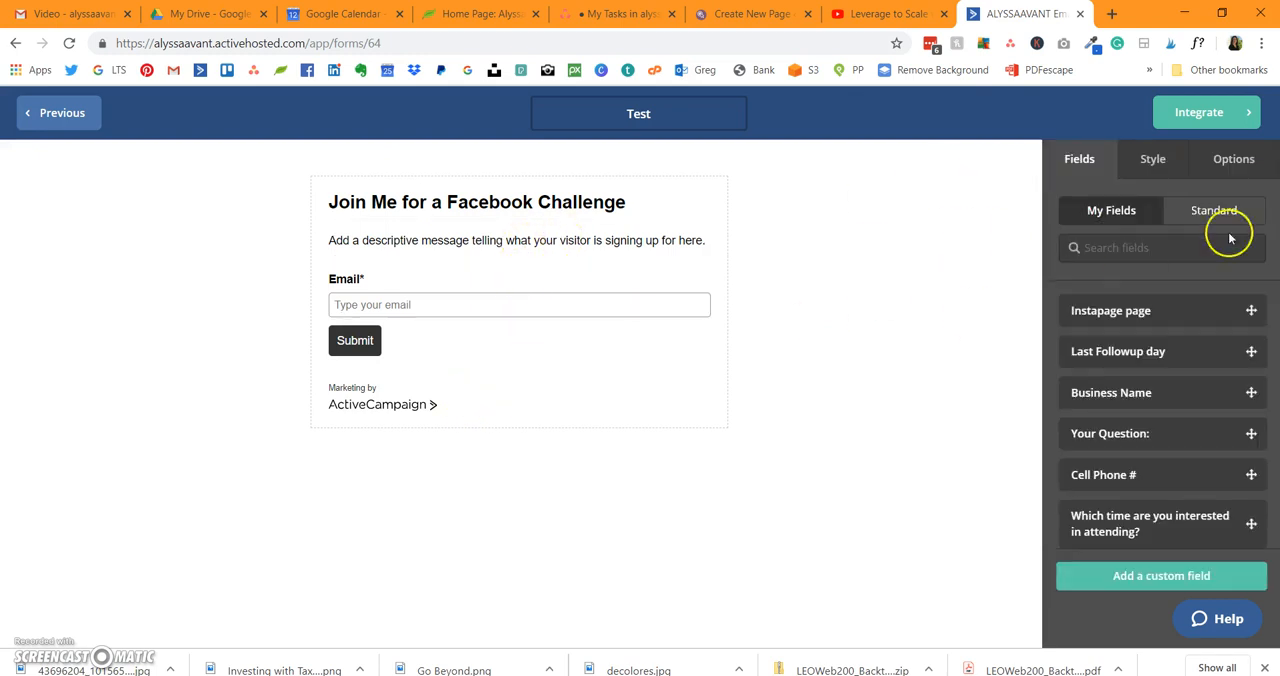
Step: Set the form to open a URL on submit, and check its list subscription and tag actions
left_click(1229, 170)
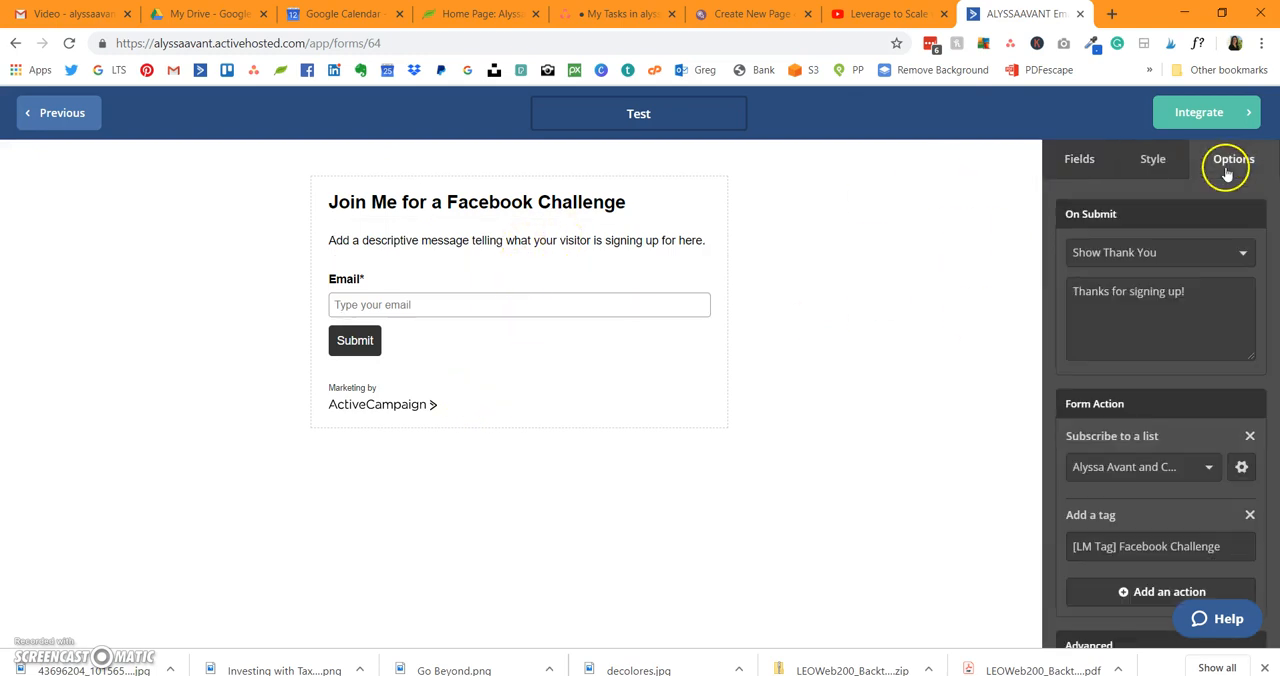
left_click(1185, 254)
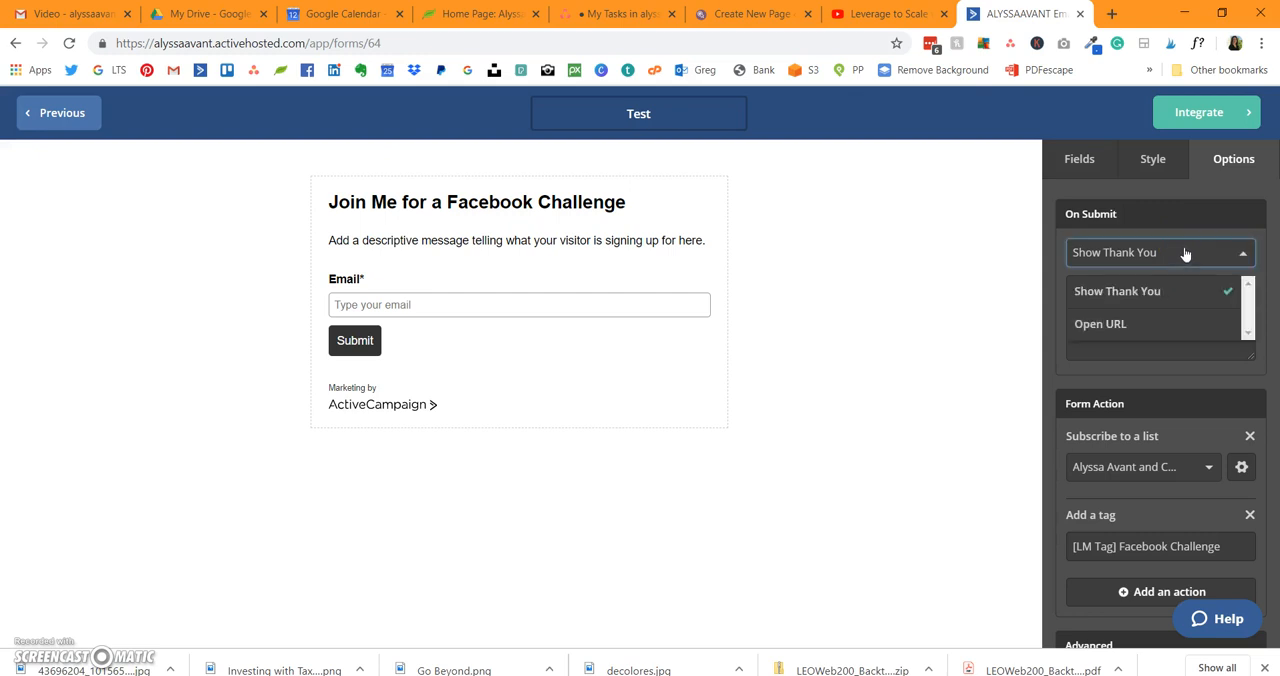
left_click(1186, 323)
left_click(1157, 290)
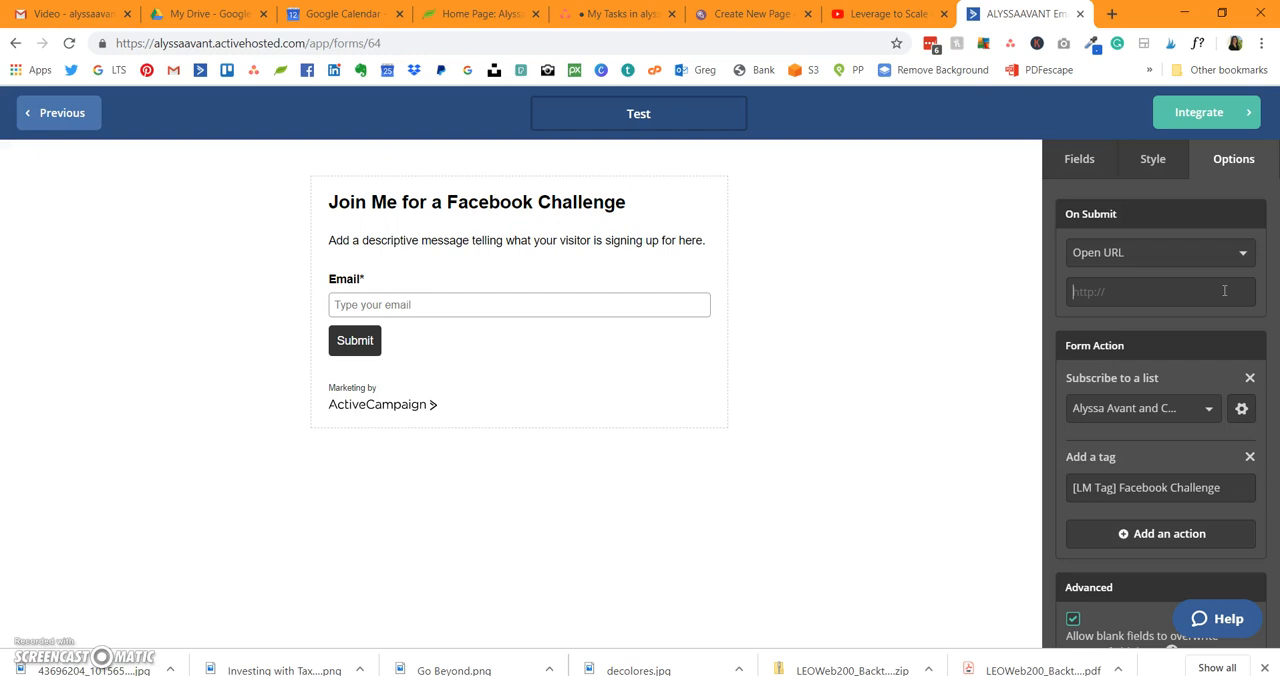
left_click(1158, 408)
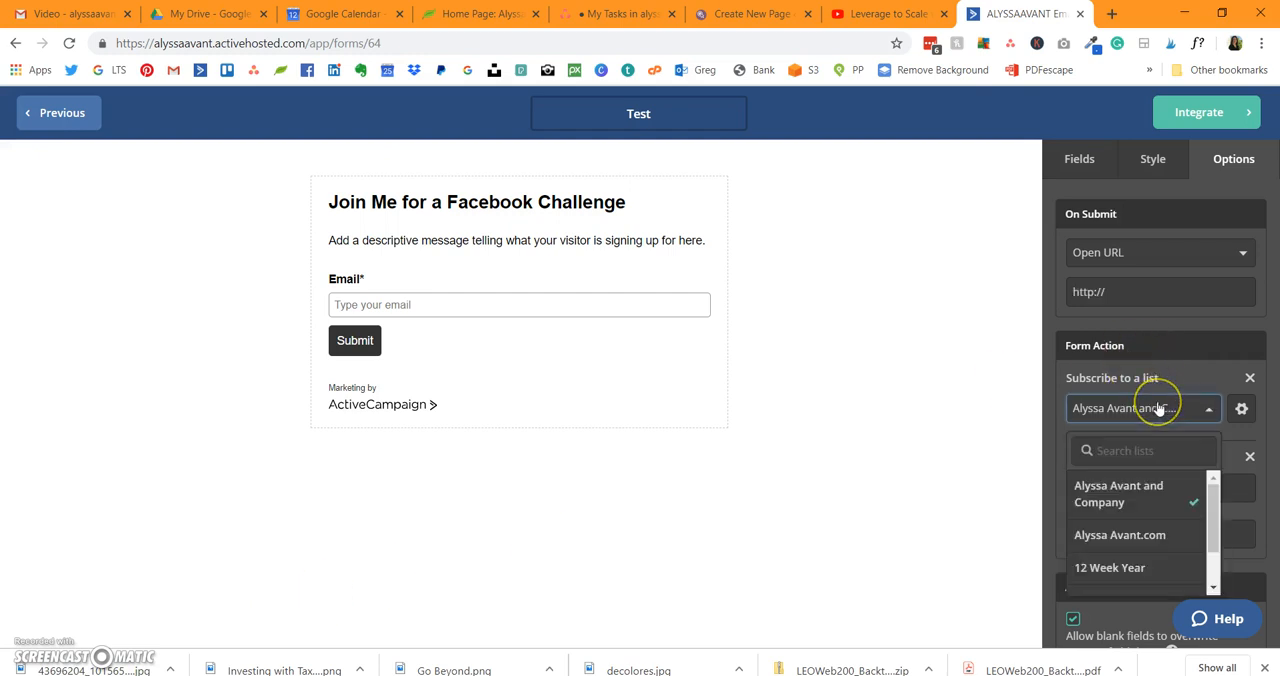
left_click(1158, 409)
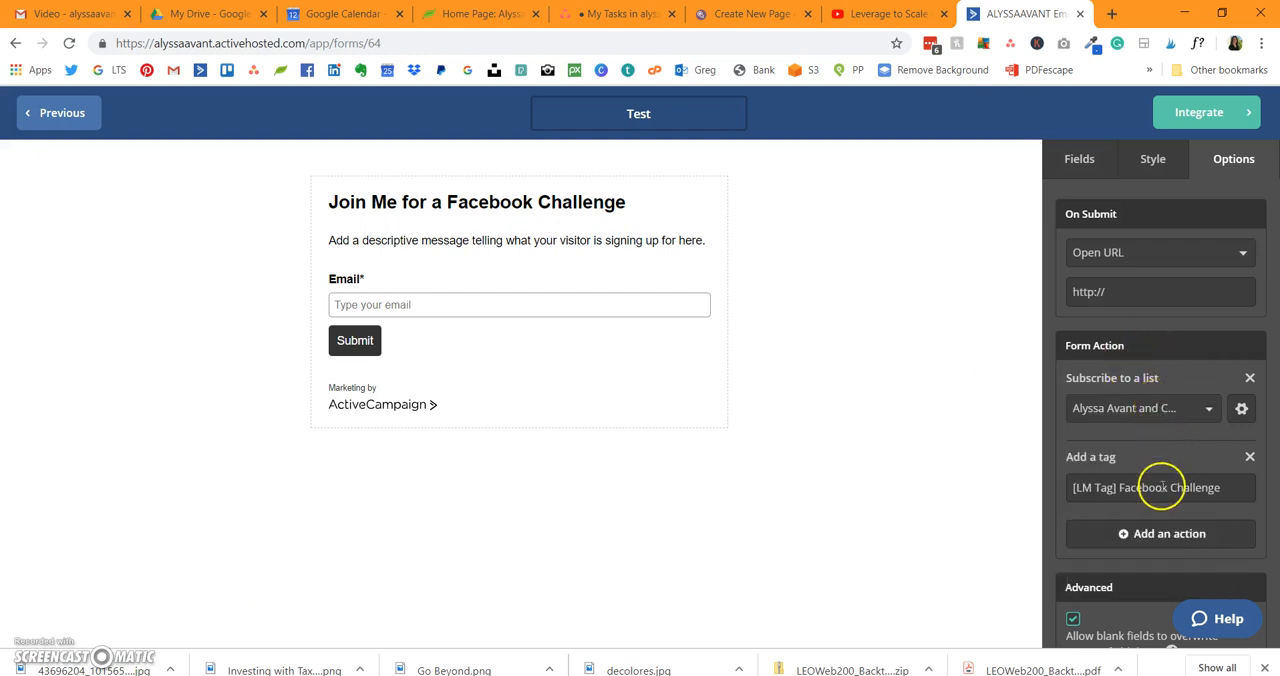
scroll(1160, 480, "down", 2)
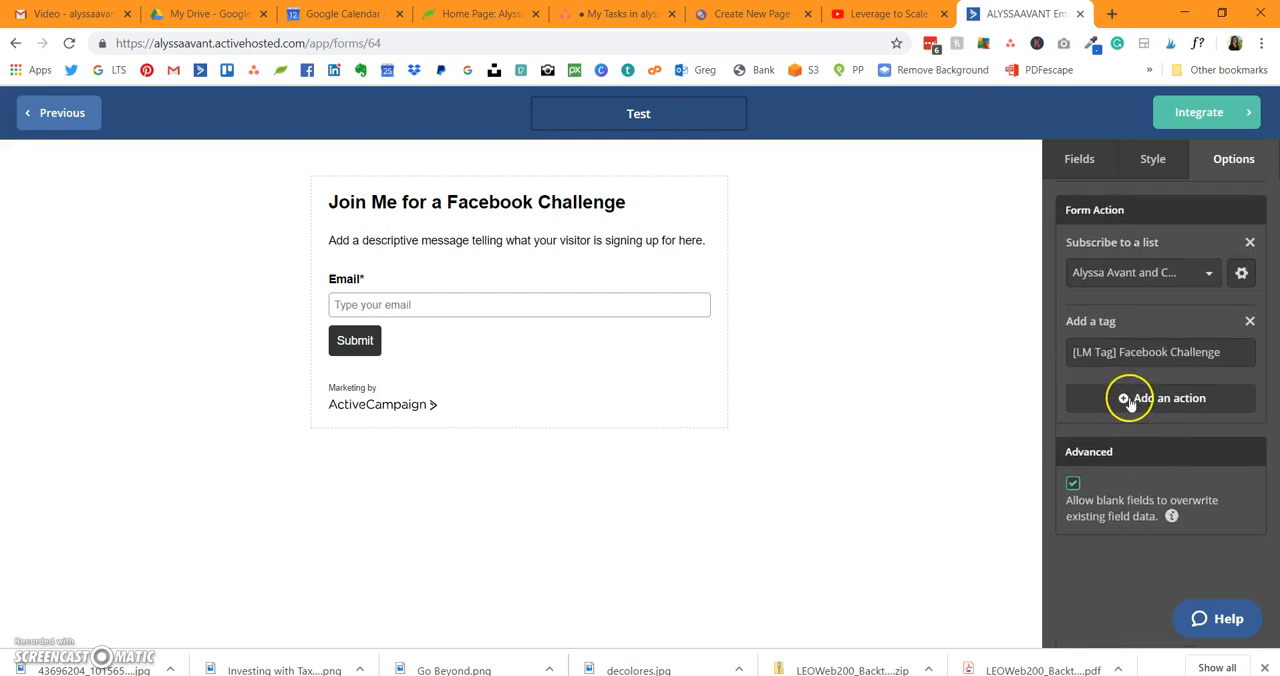
scroll(1130, 400, "up", 2)
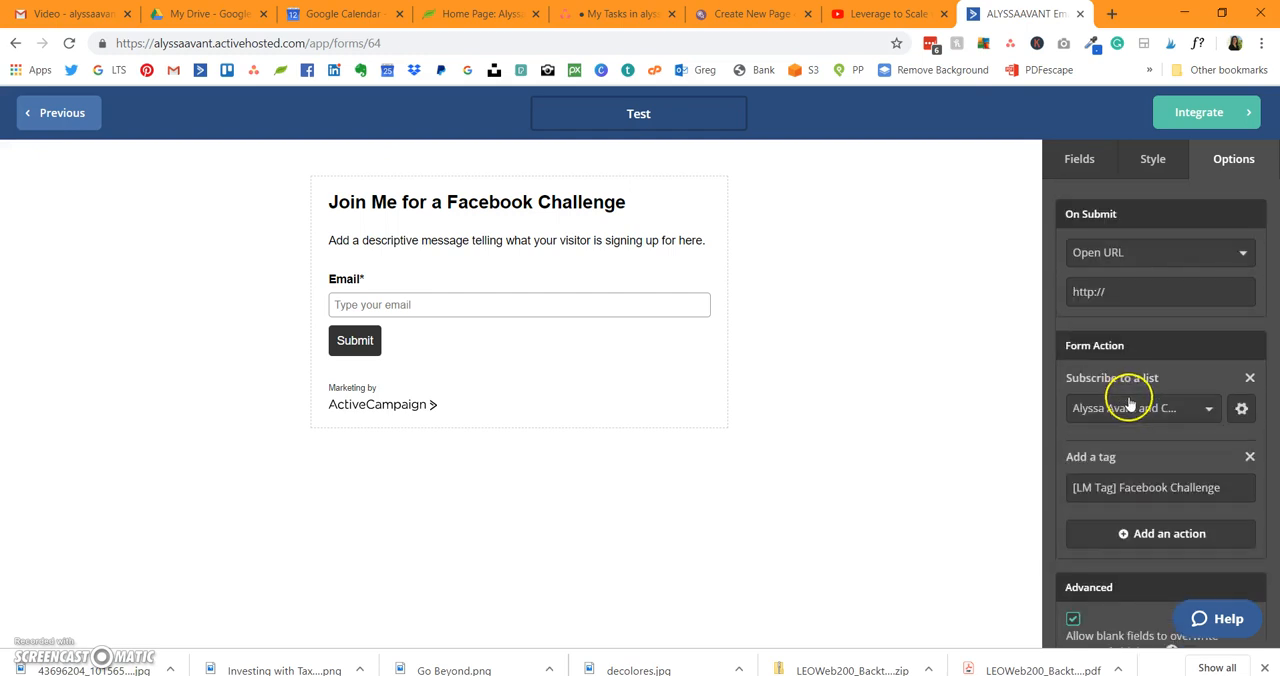
Step: Set the submit button's background color to E07B7B in the form's style settings
left_click(1149, 162)
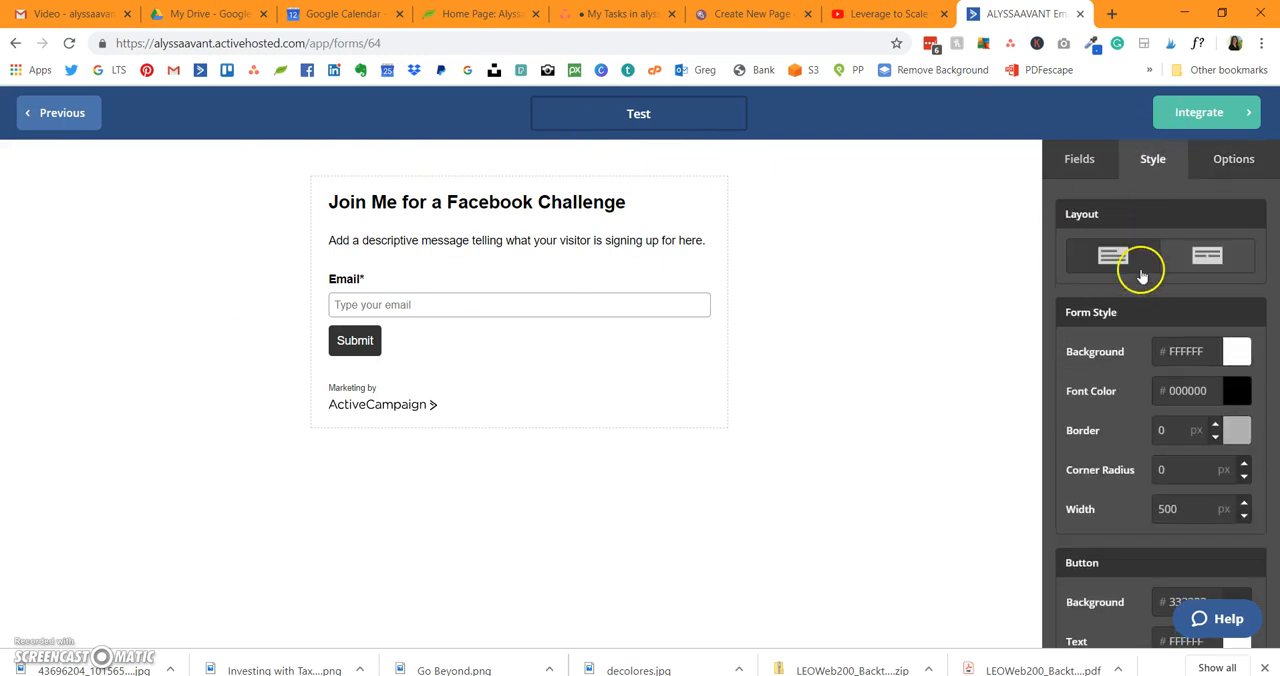
left_click(1232, 391)
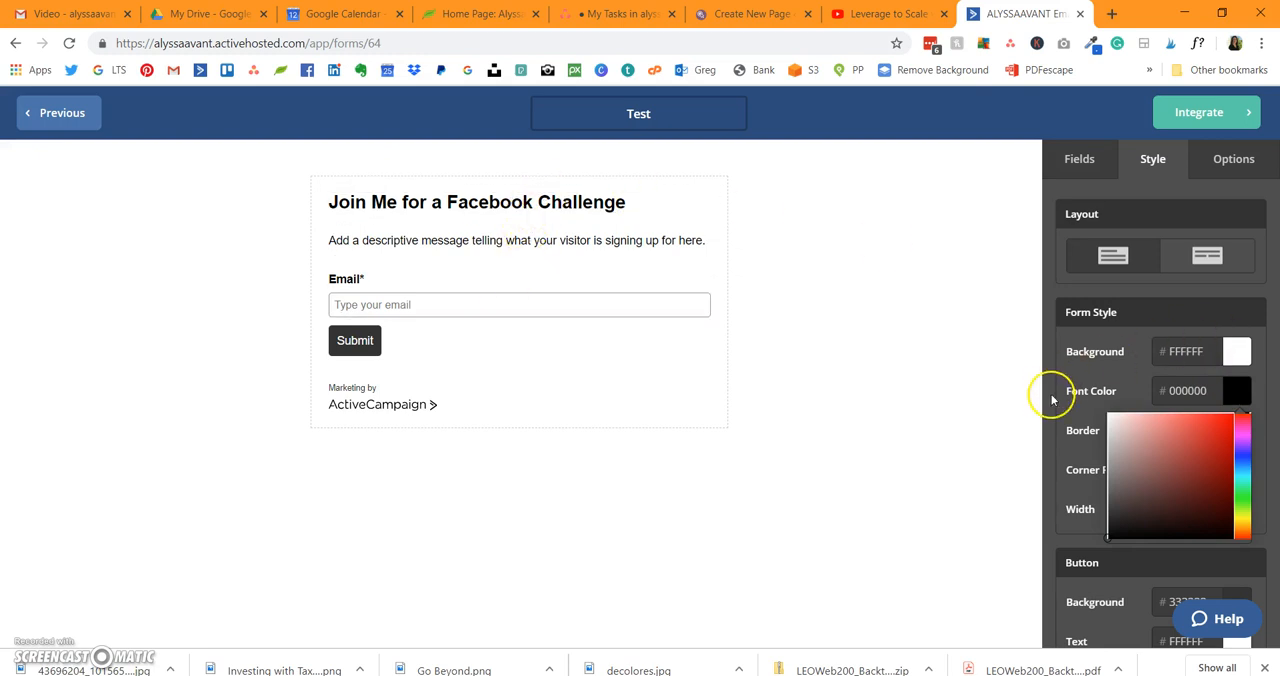
scroll(1052, 400, "down", 3)
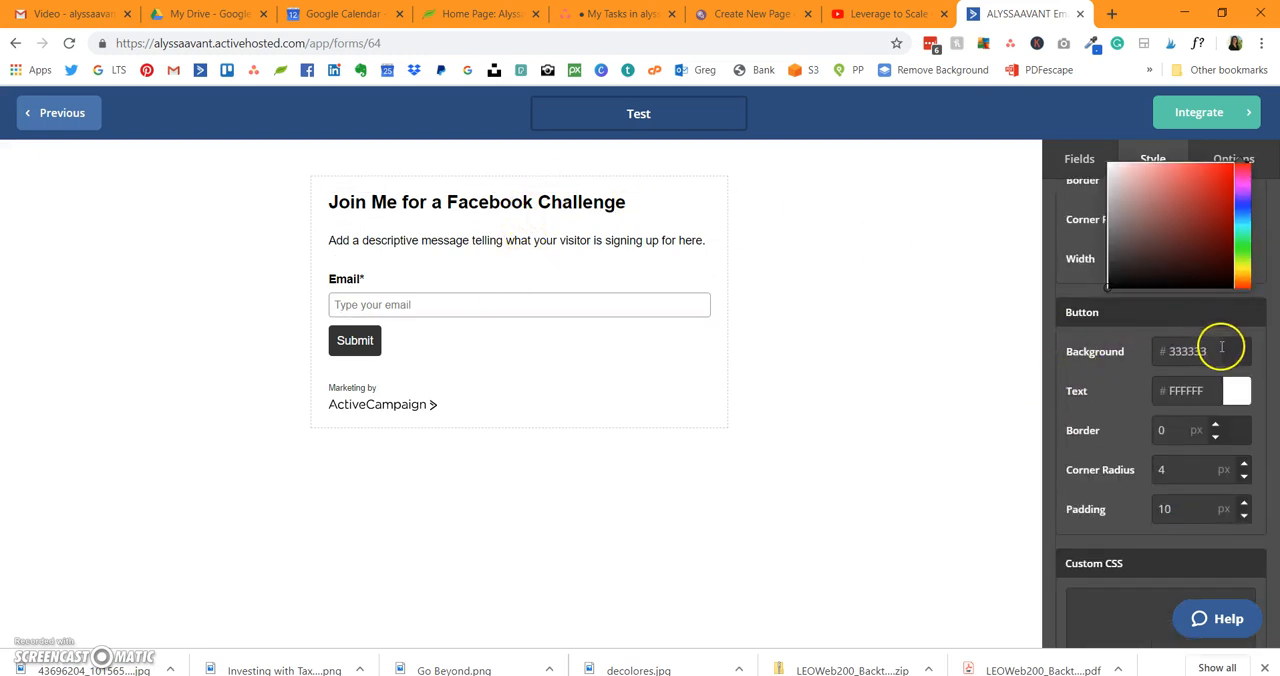
left_click(1228, 350)
left_click(1165, 390)
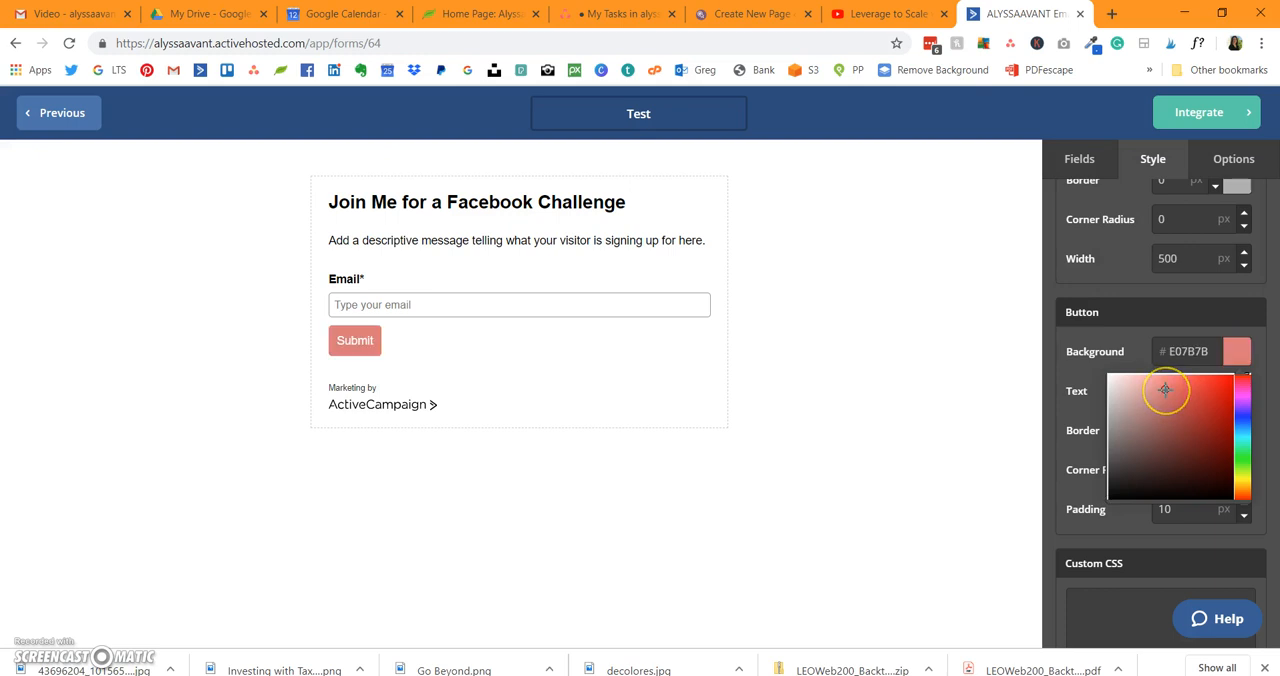
left_click(1188, 314)
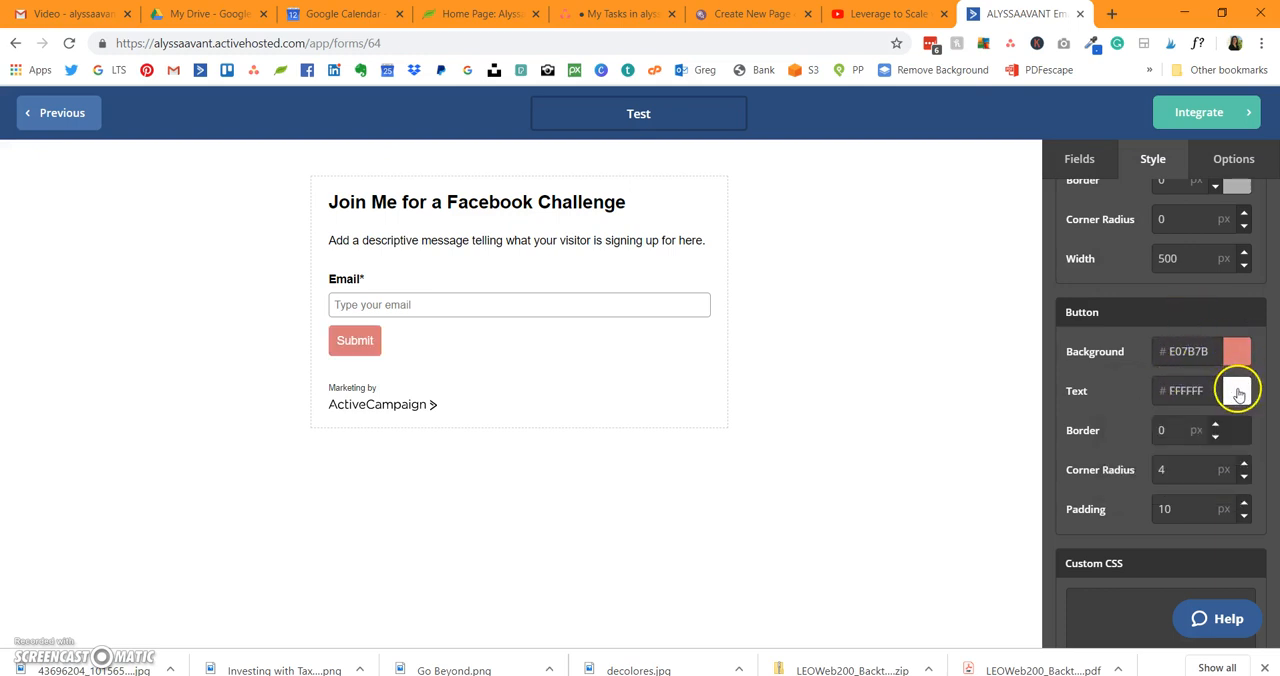
Step: Set the submit button's text color to the dark brown 301F1F
left_click(1237, 391)
left_click(1216, 422)
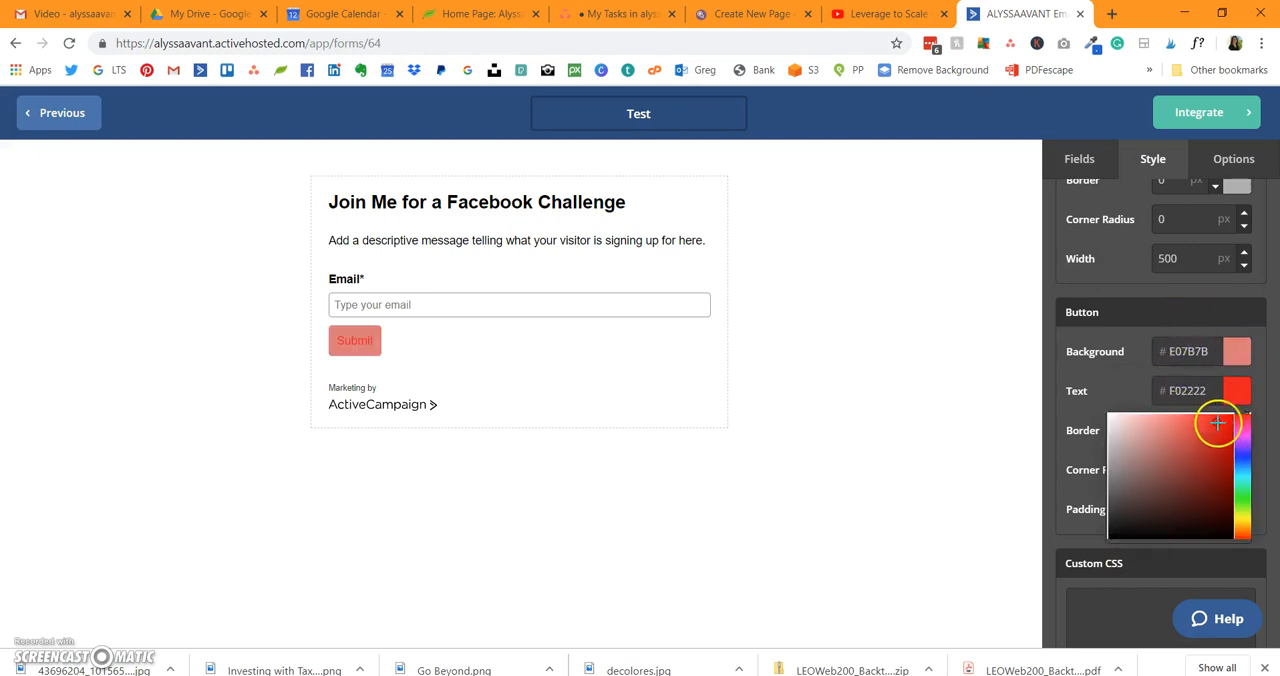
left_click(1155, 516)
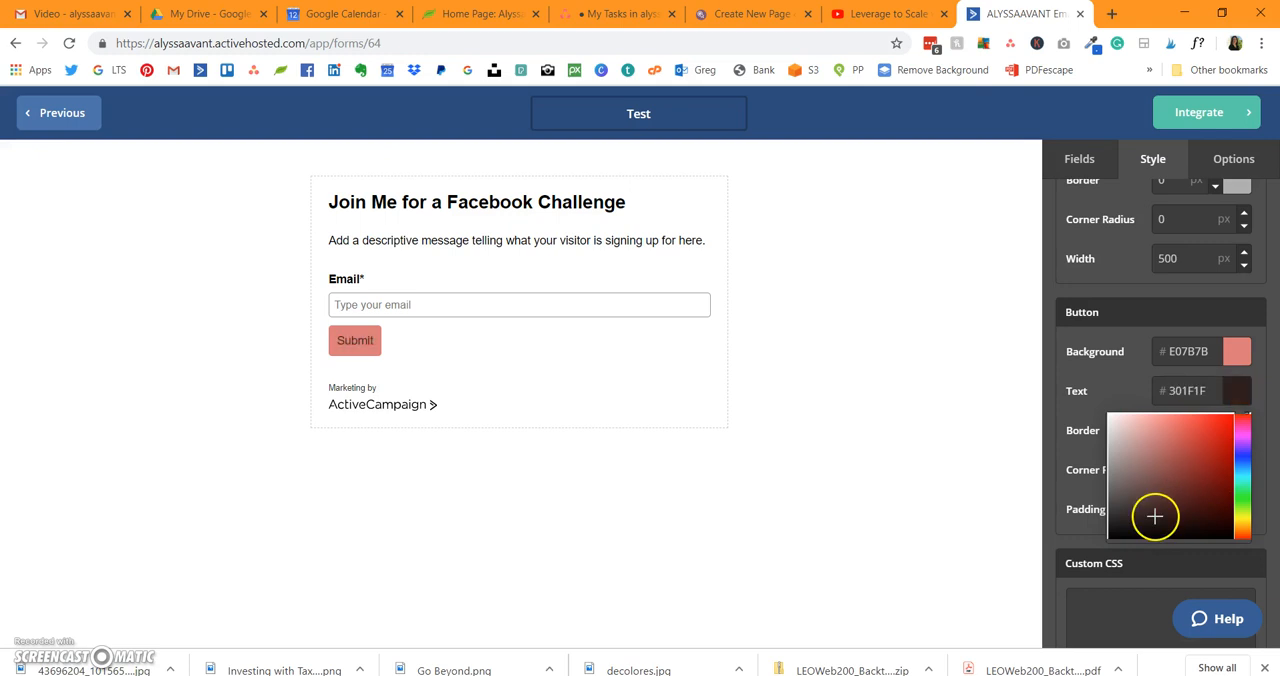
left_click(1146, 333)
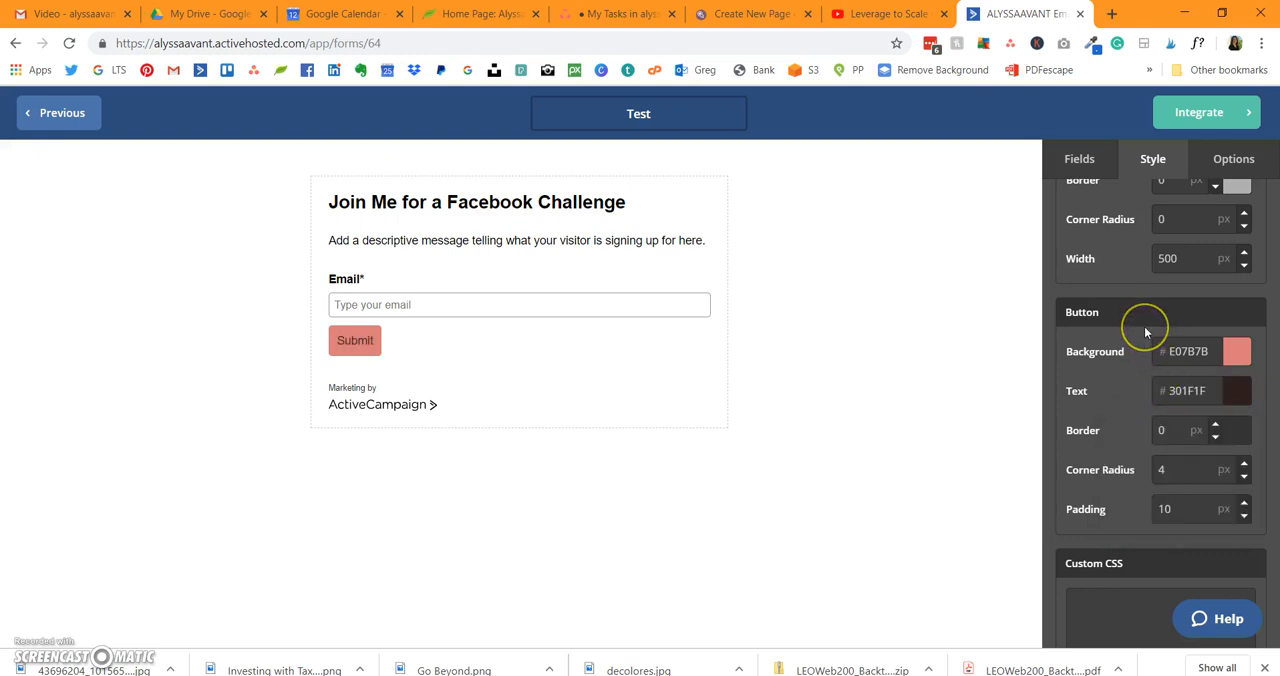
Step: Give the submit button a 1 px solid border and a corner radius of 6 px
left_click(1214, 424)
left_click(1248, 472)
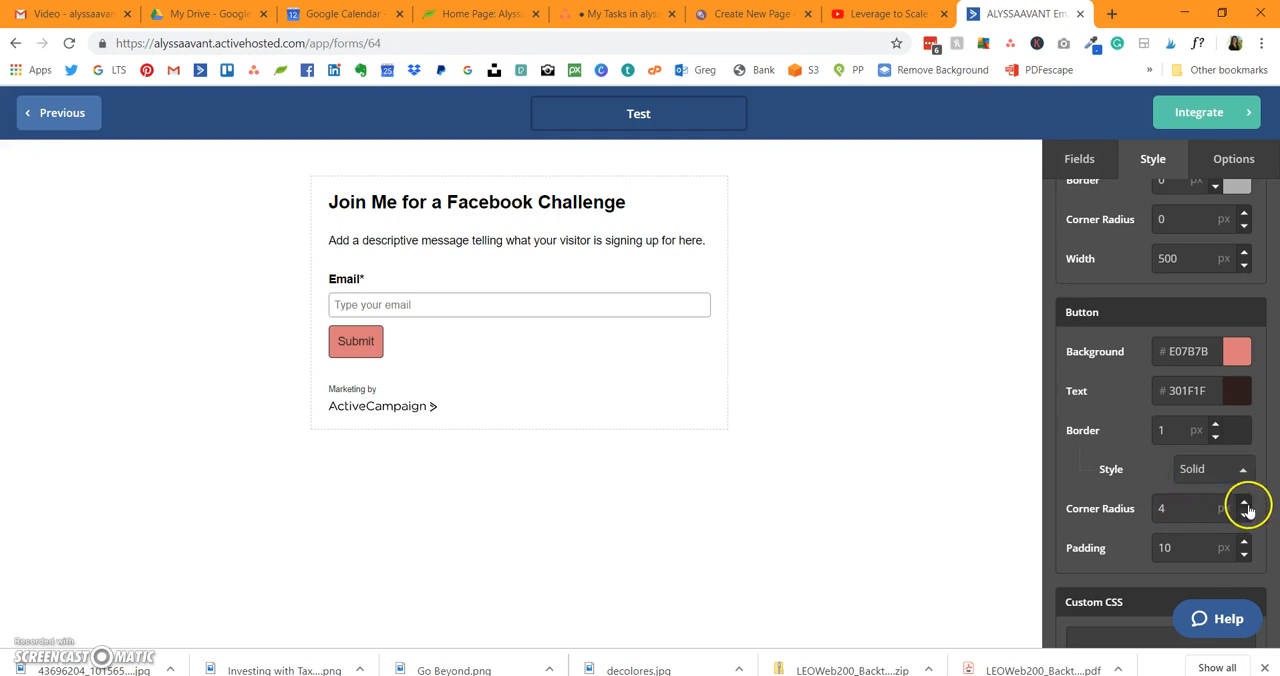
left_click(1187, 549)
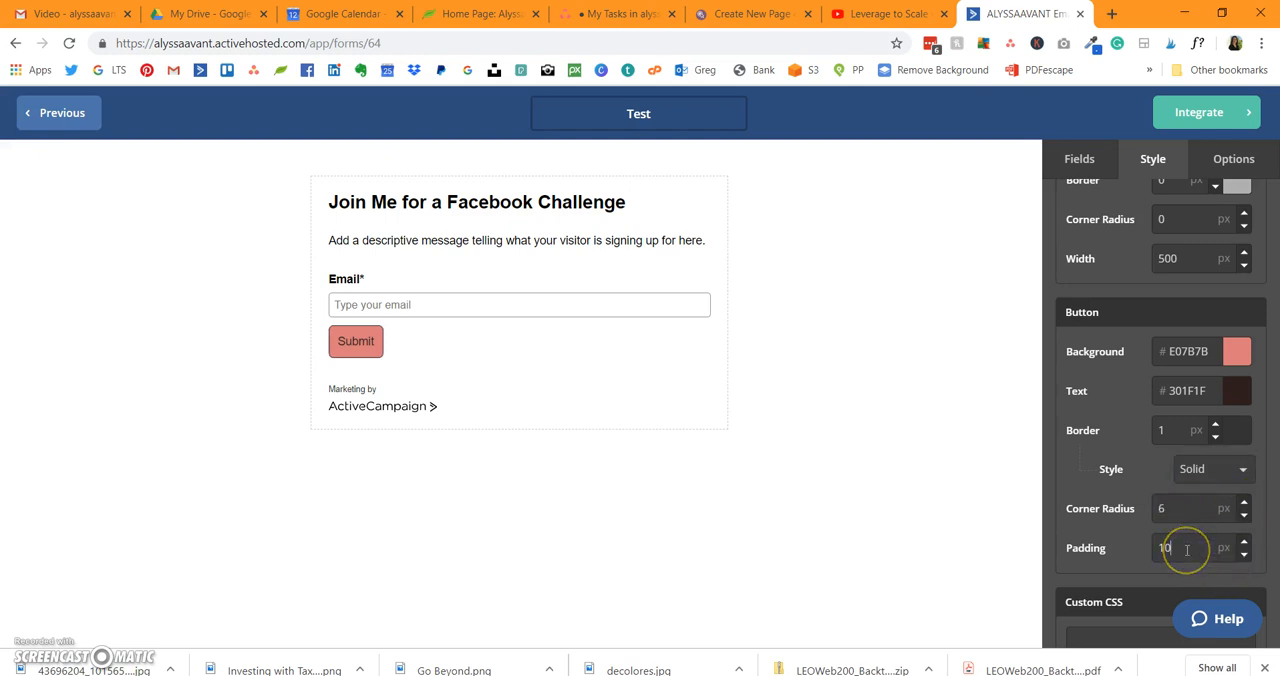
scroll(1148, 452, "down", 3)
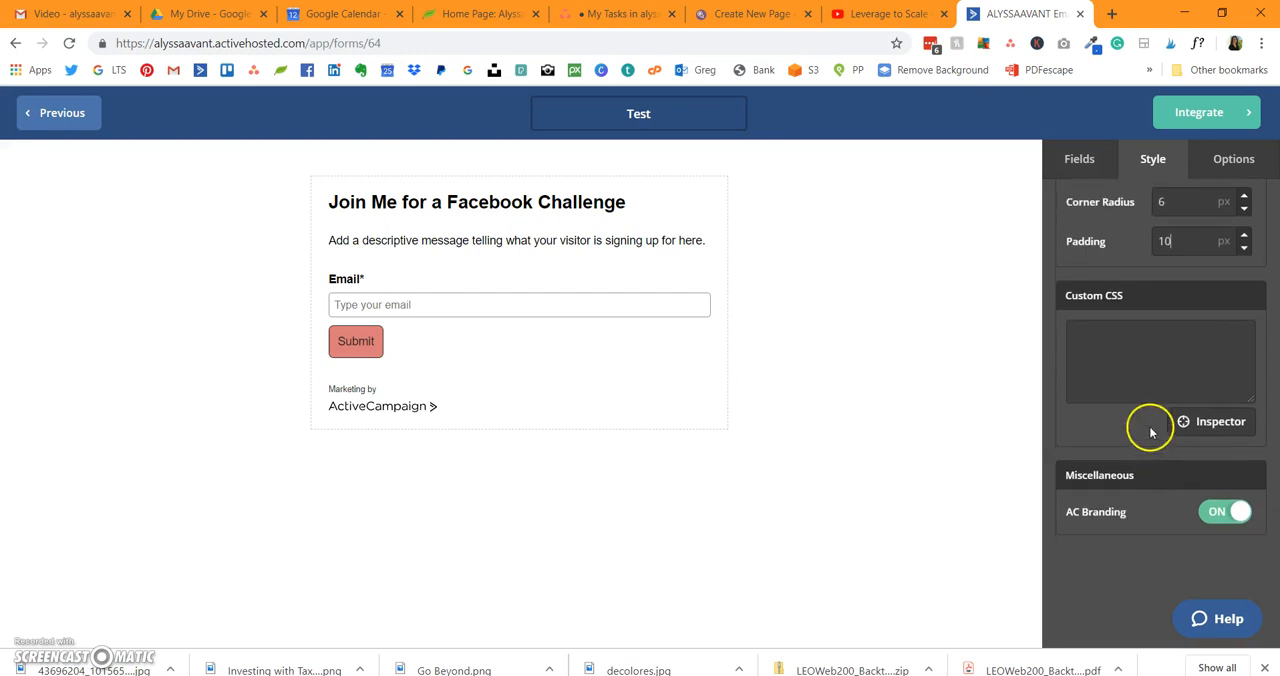
Step: Go to the form's integration page and select the form ID 64 in the page address
left_click(1194, 113)
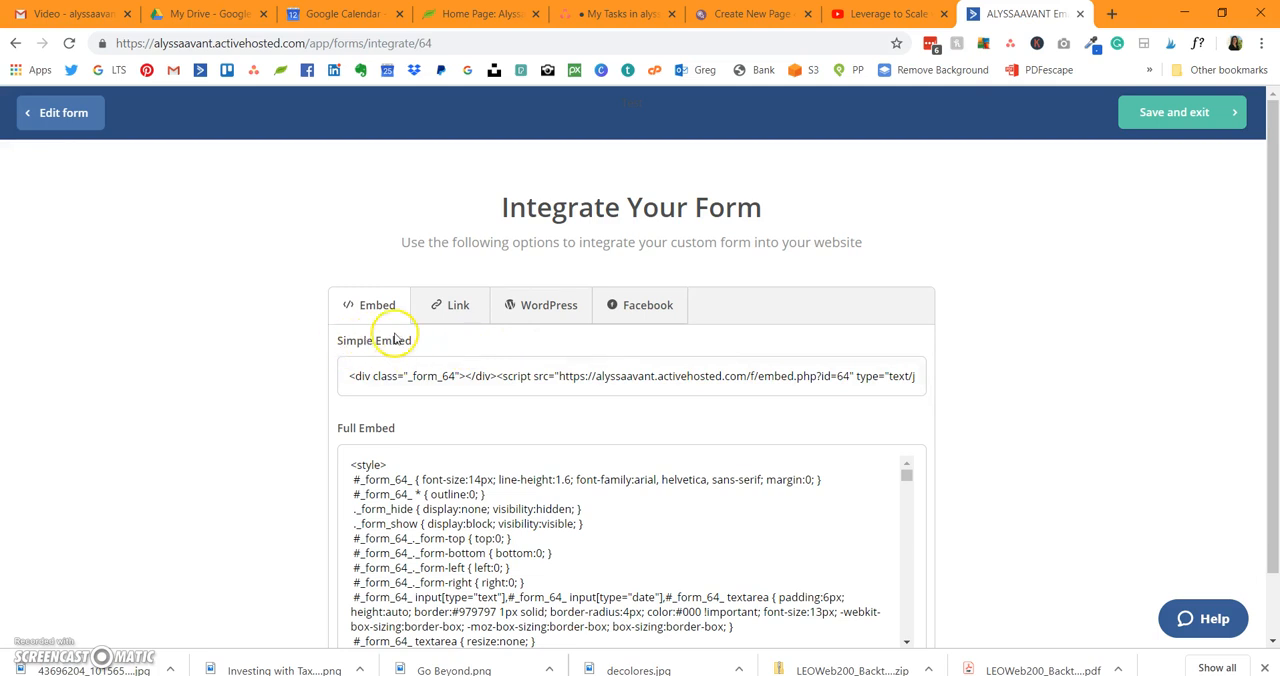
left_click(465, 46)
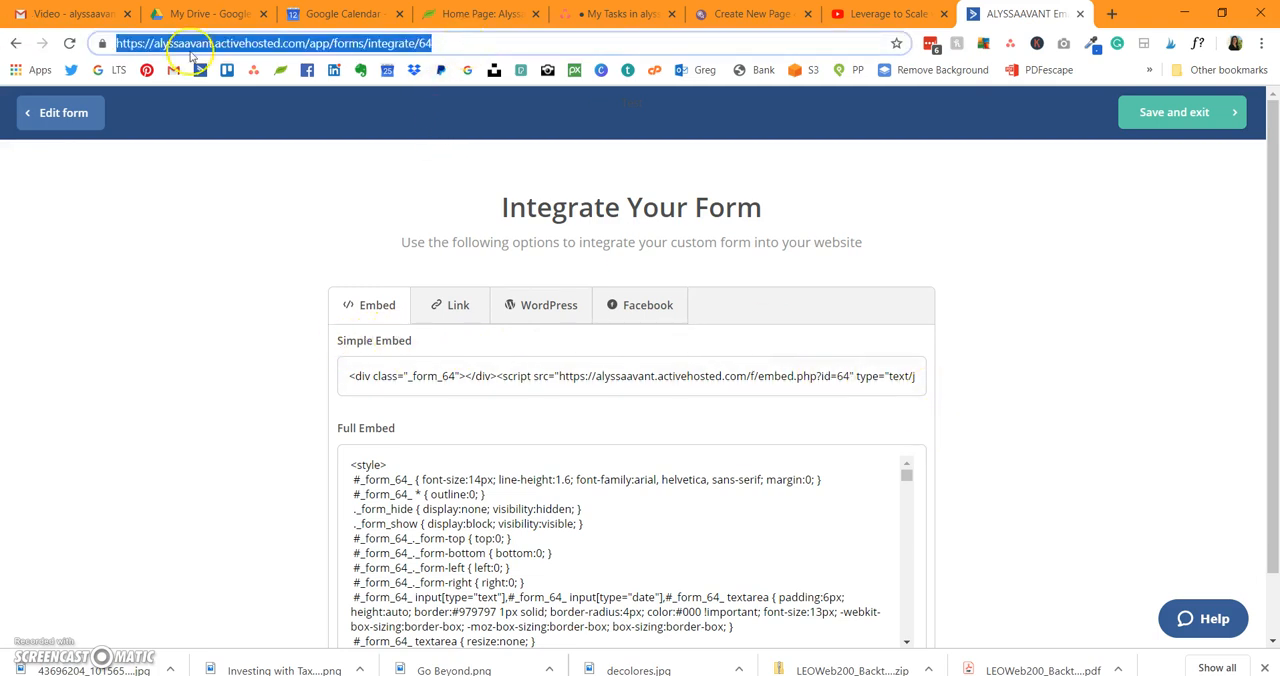
double_click(425, 43)
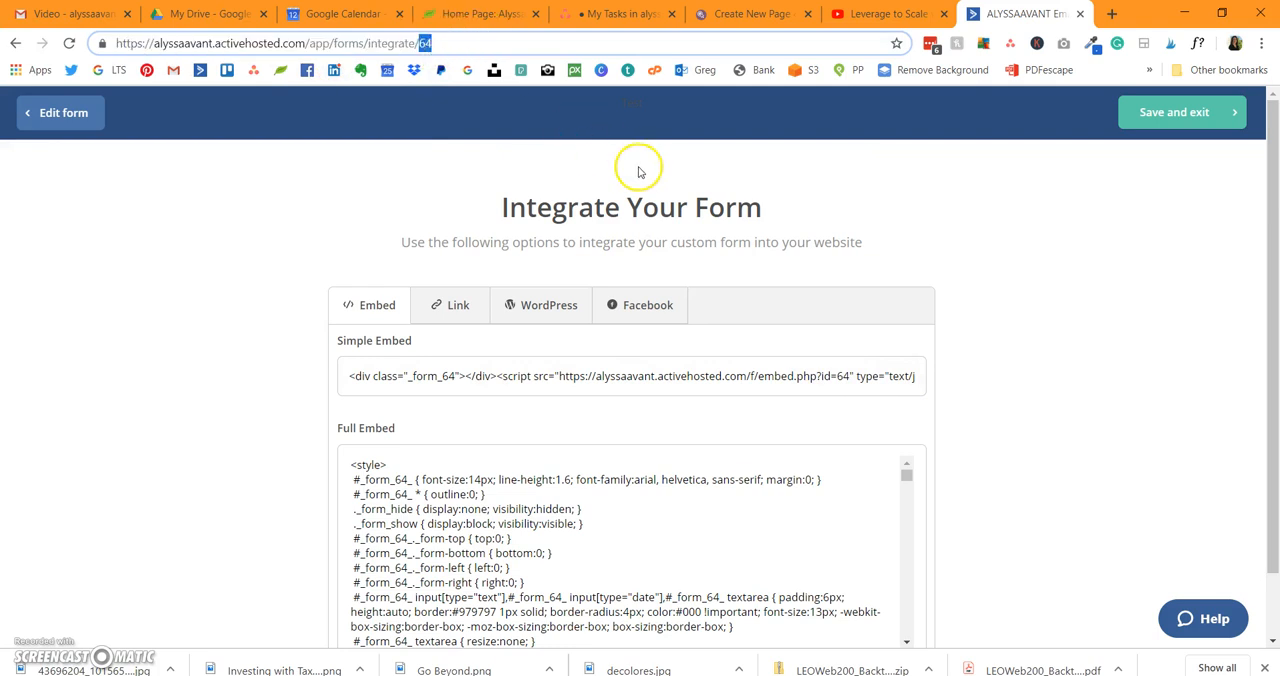
Step: Switch to the OptimizePress LiveEditor, enter the ActiveCampaign form's ID as the opt-in element's Subscription Form ID and update the element
left_click(755, 12)
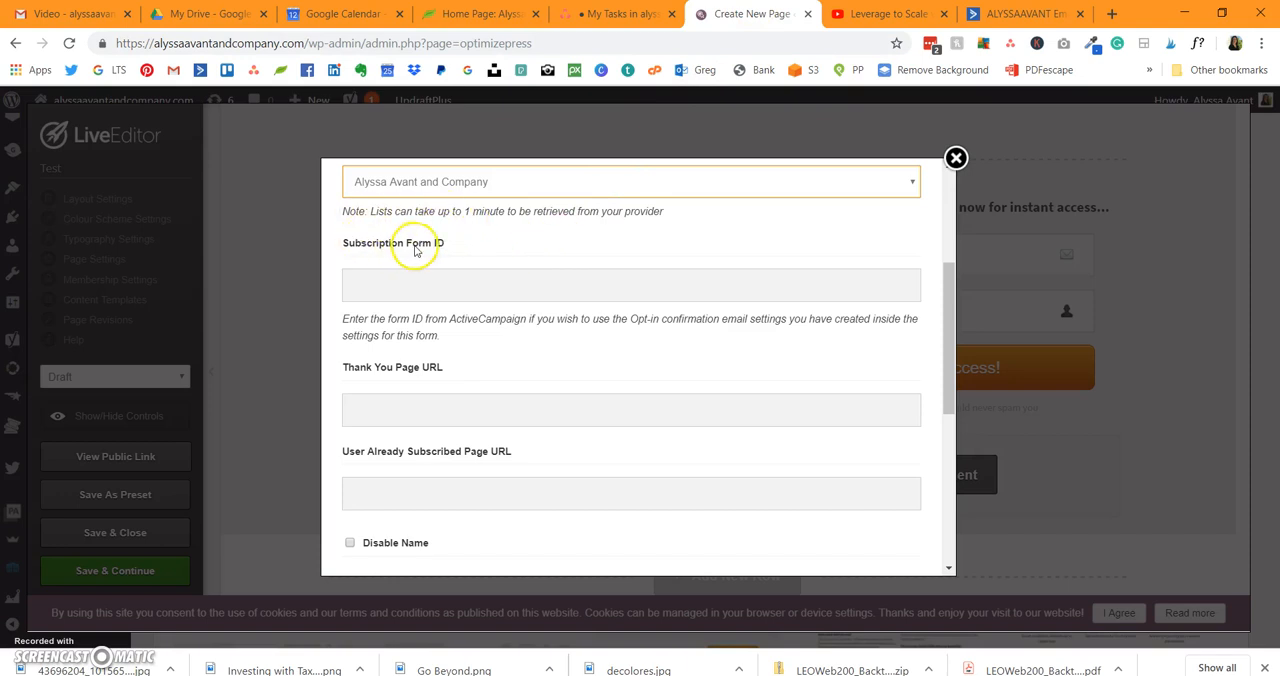
left_click(420, 285)
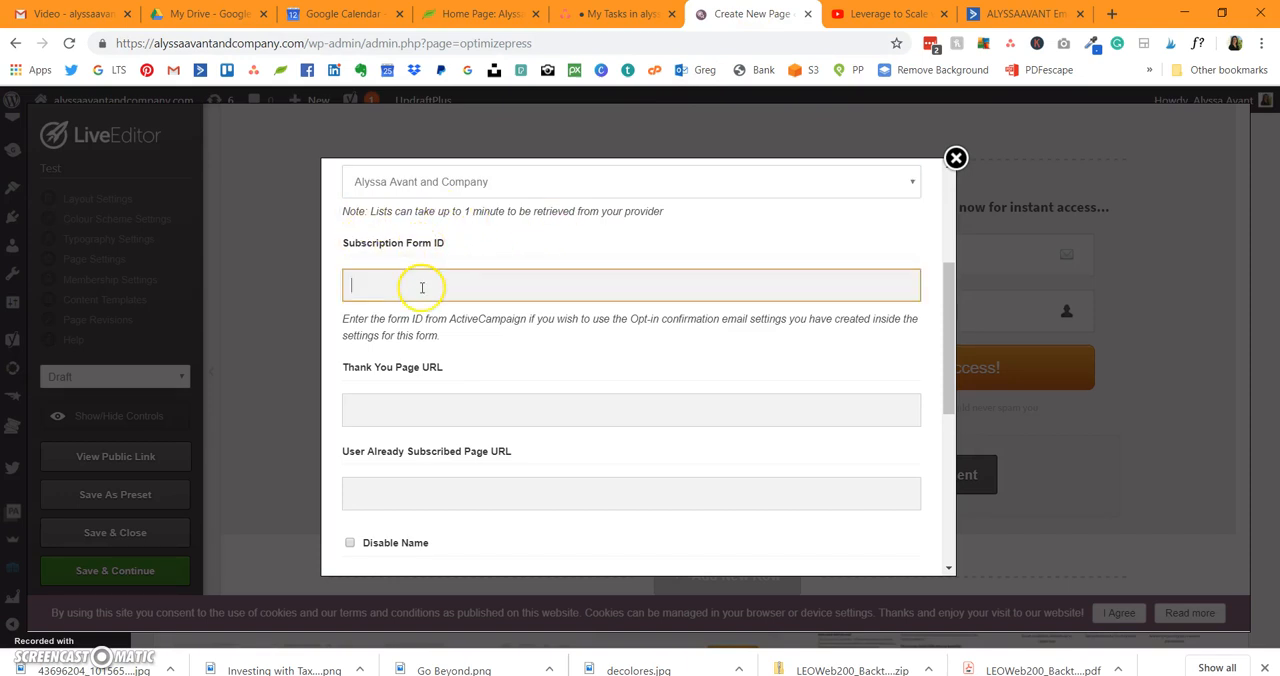
type("63")
scroll(499, 352, "down", 4)
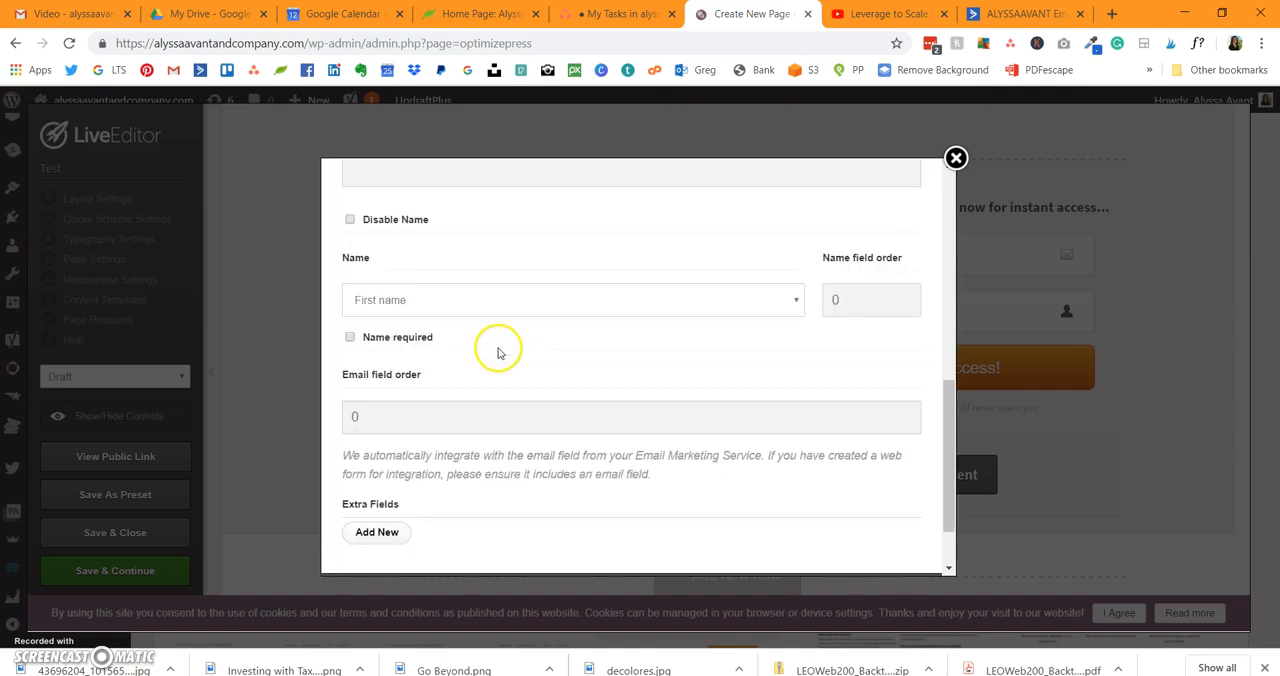
scroll(499, 352, "down", 2)
left_click(686, 543)
mouse_move(1078, 214)
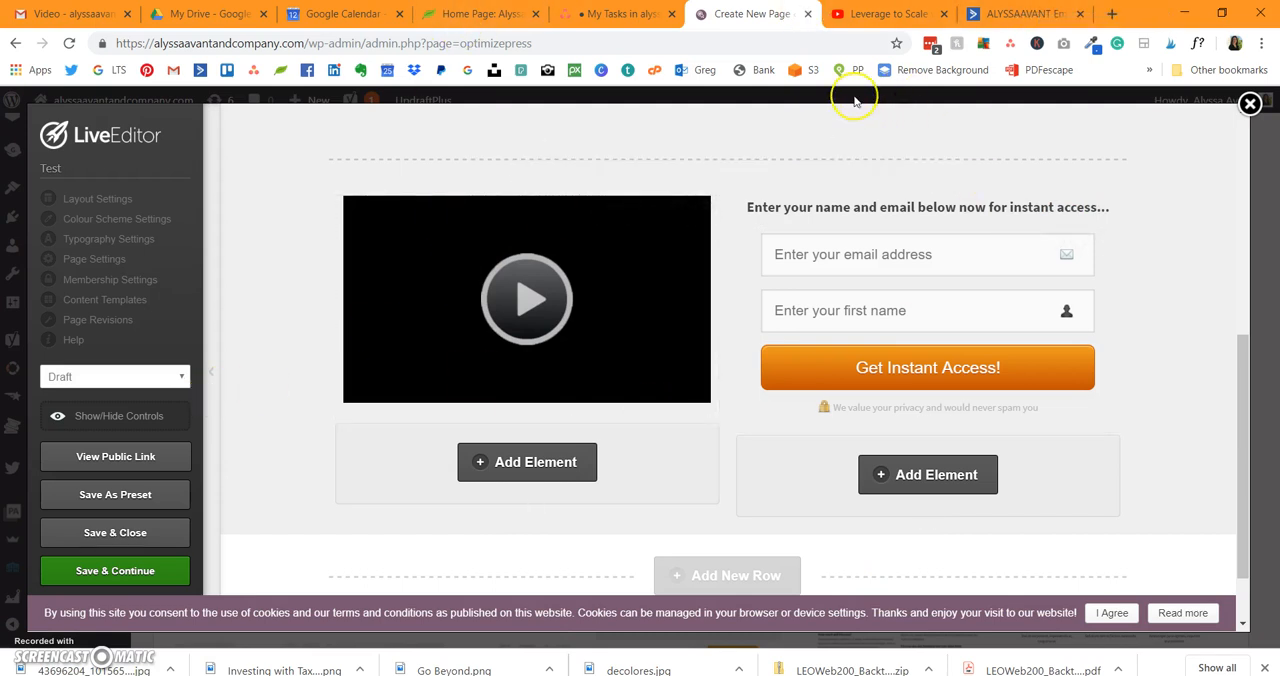
Step: Set the landing page's status to Publish and save it while staying in the editor
scroll(731, 366, "down", 1)
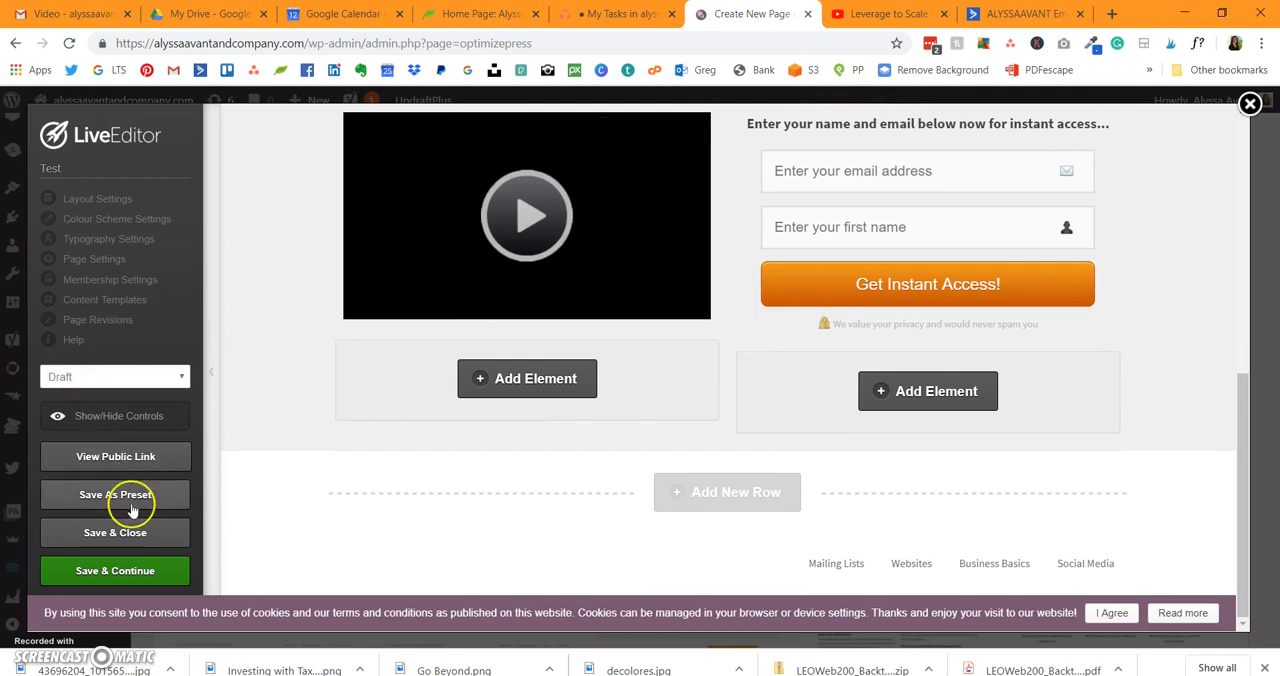
left_click(131, 376)
left_click(122, 410)
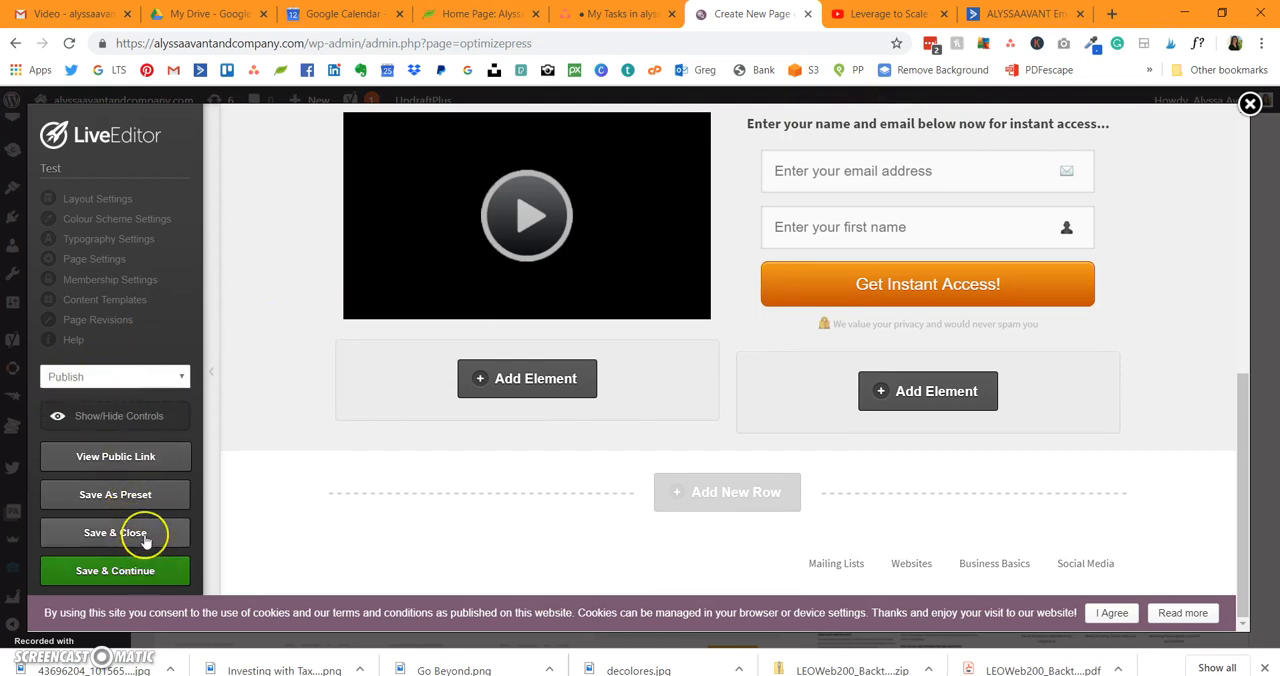
left_click(146, 568)
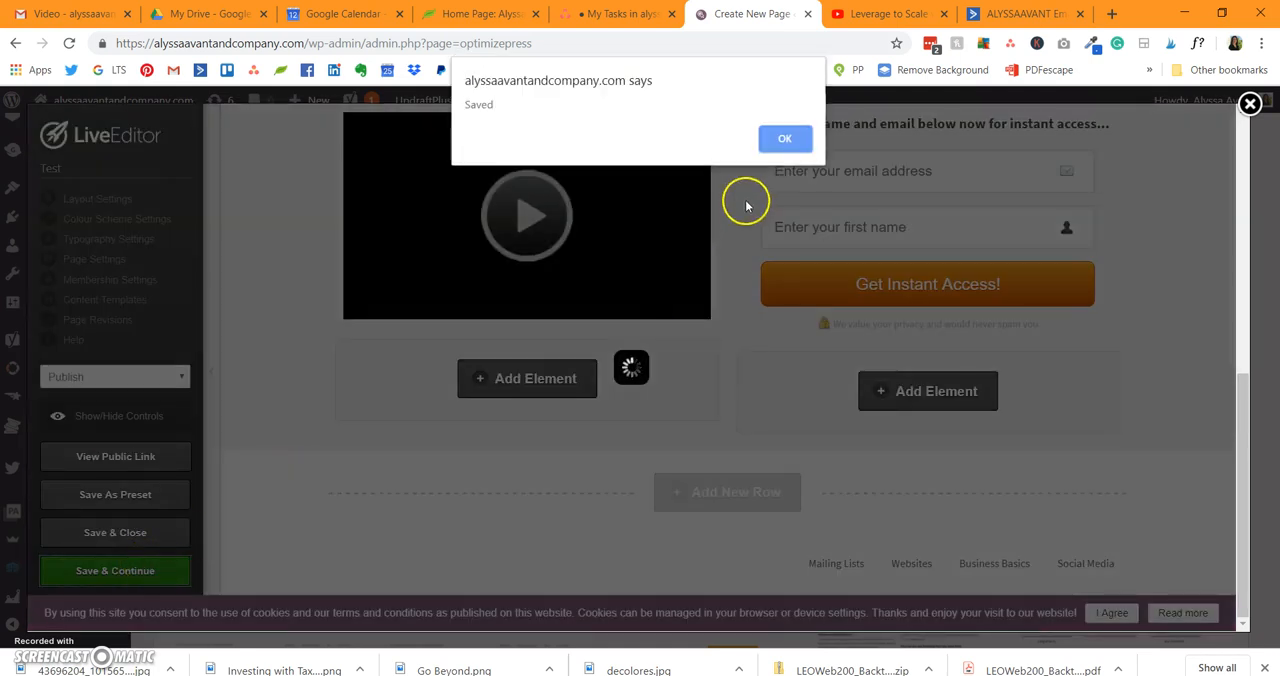
left_click(783, 137)
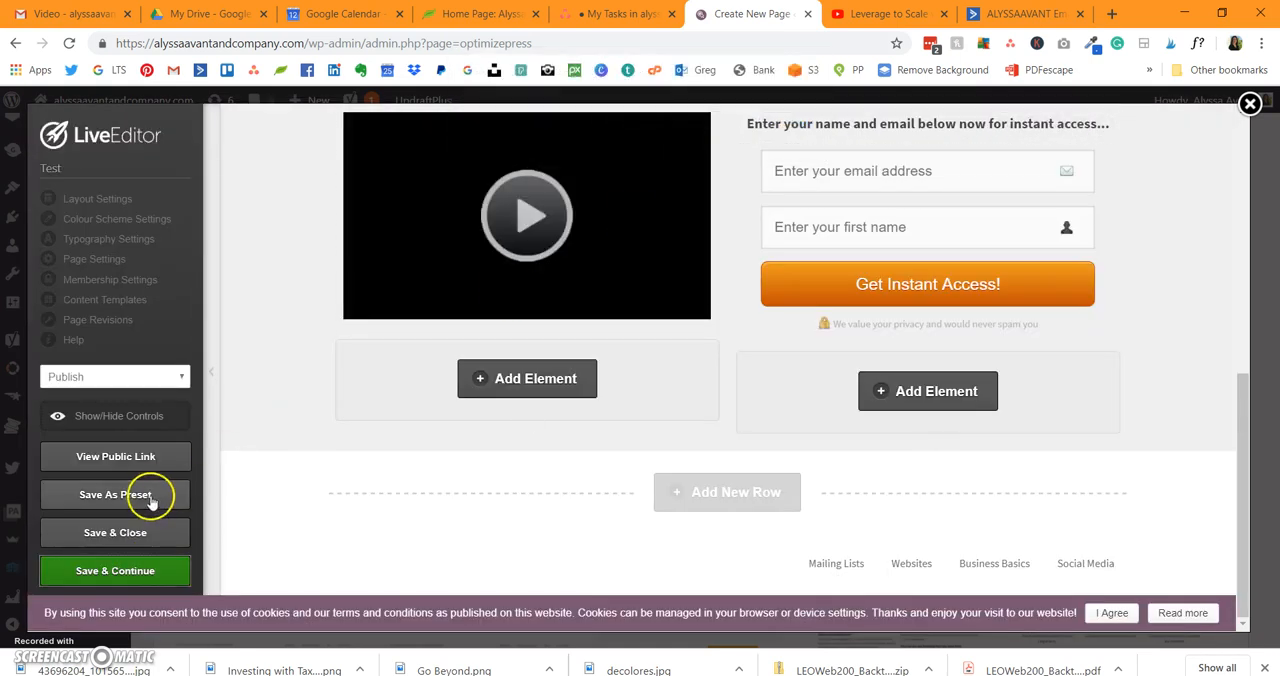
Step: Open the public version of the landing page and review its headline, video and opt-in form fields
left_click(116, 460)
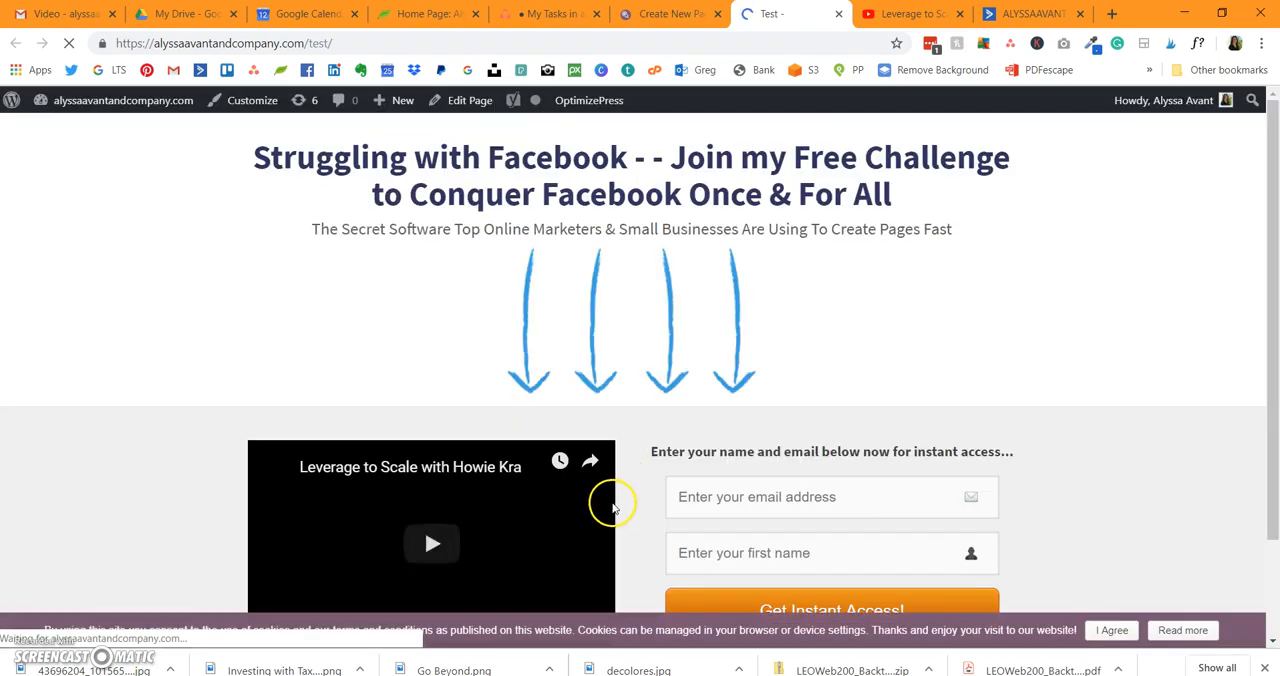
scroll(609, 506, "down", 1)
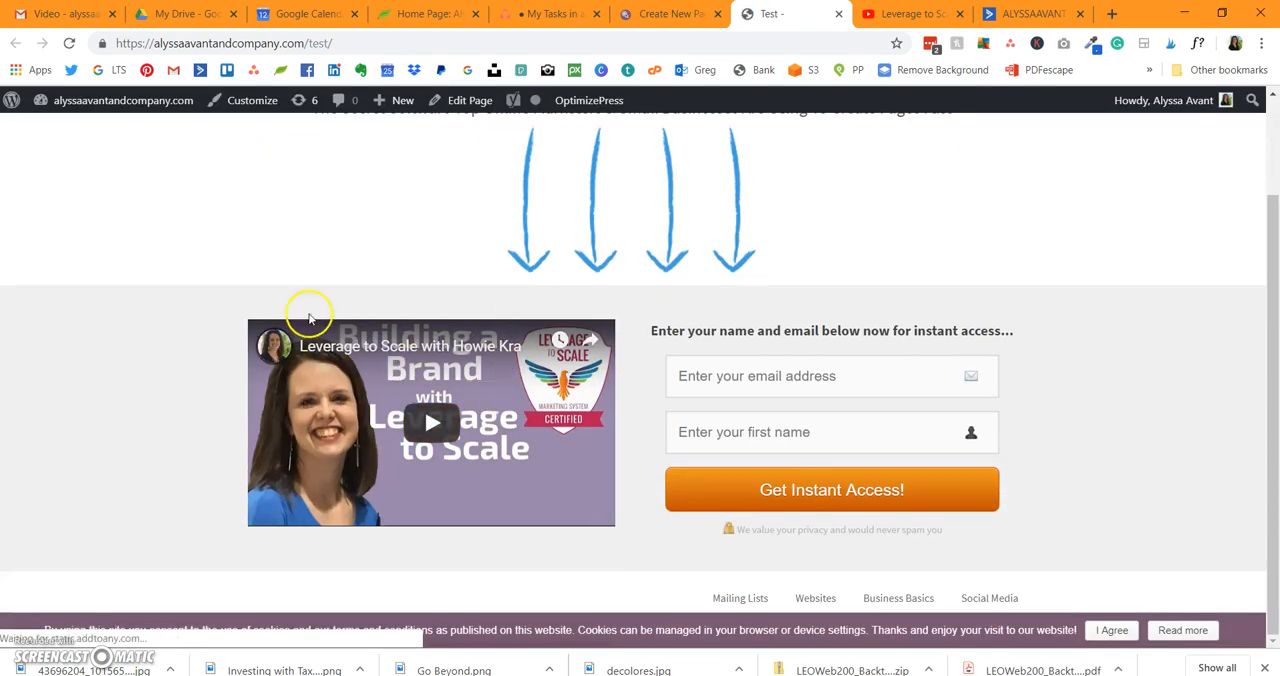
scroll(472, 424, "up", 1)
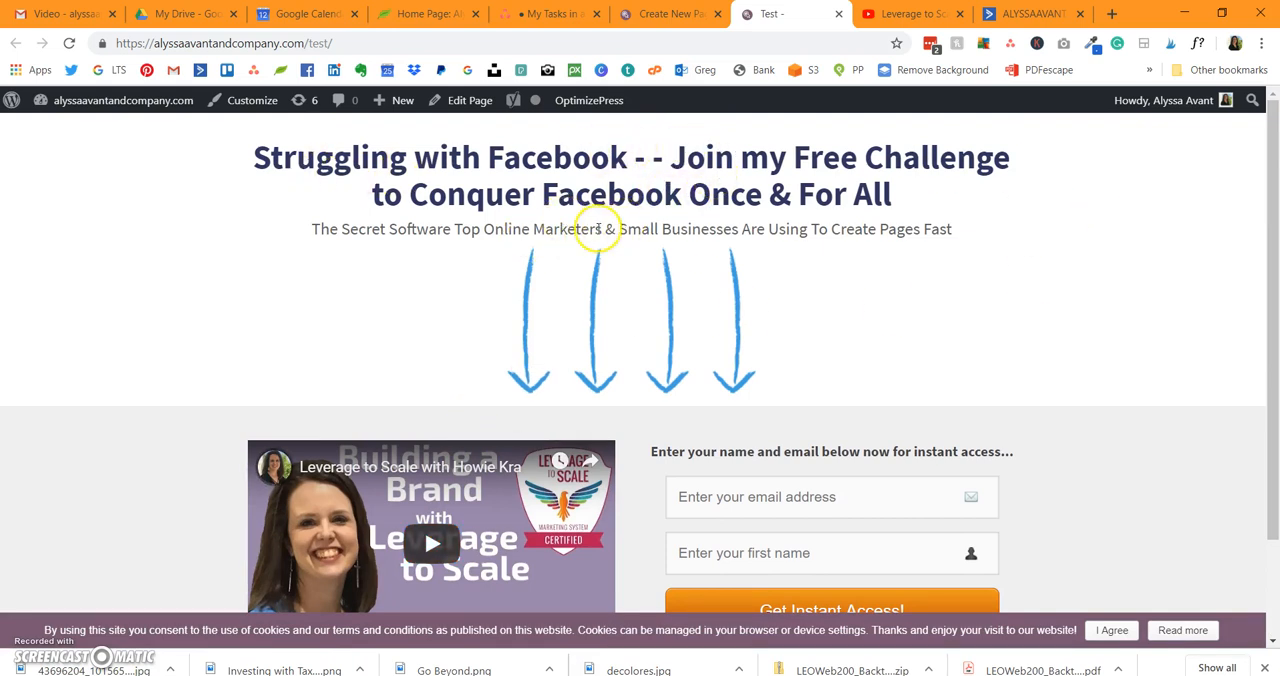
scroll(580, 360, "down", 1)
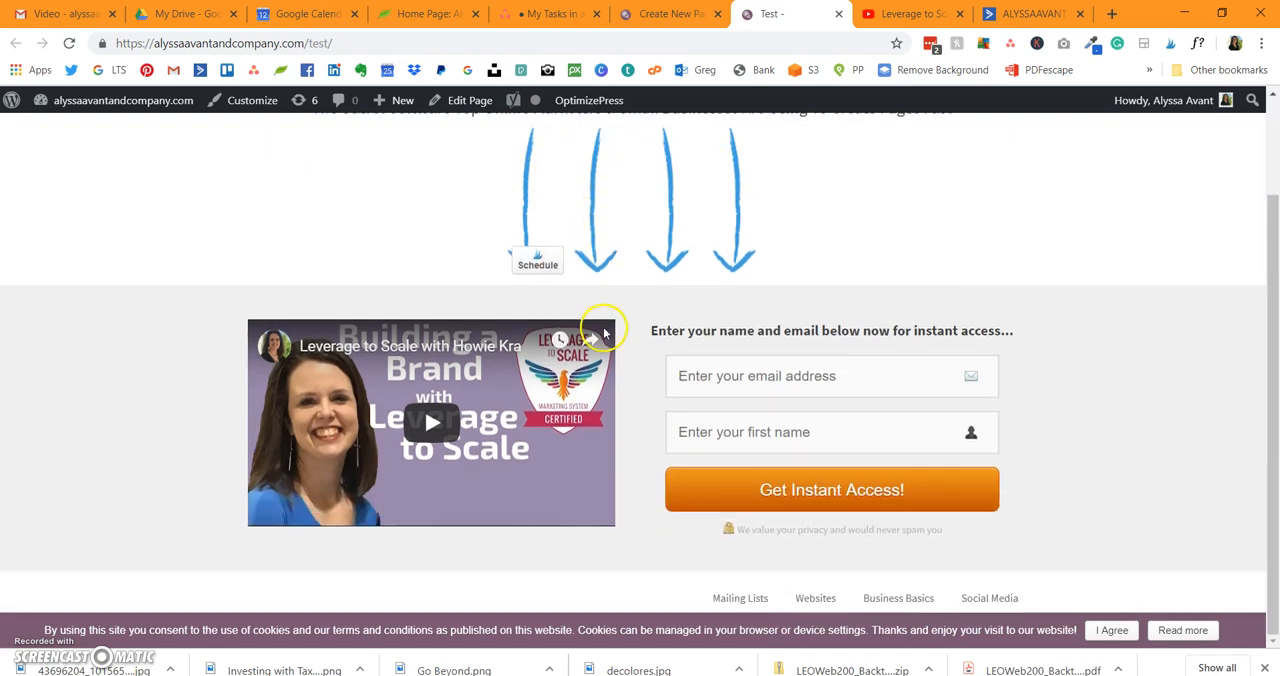
left_click(735, 375)
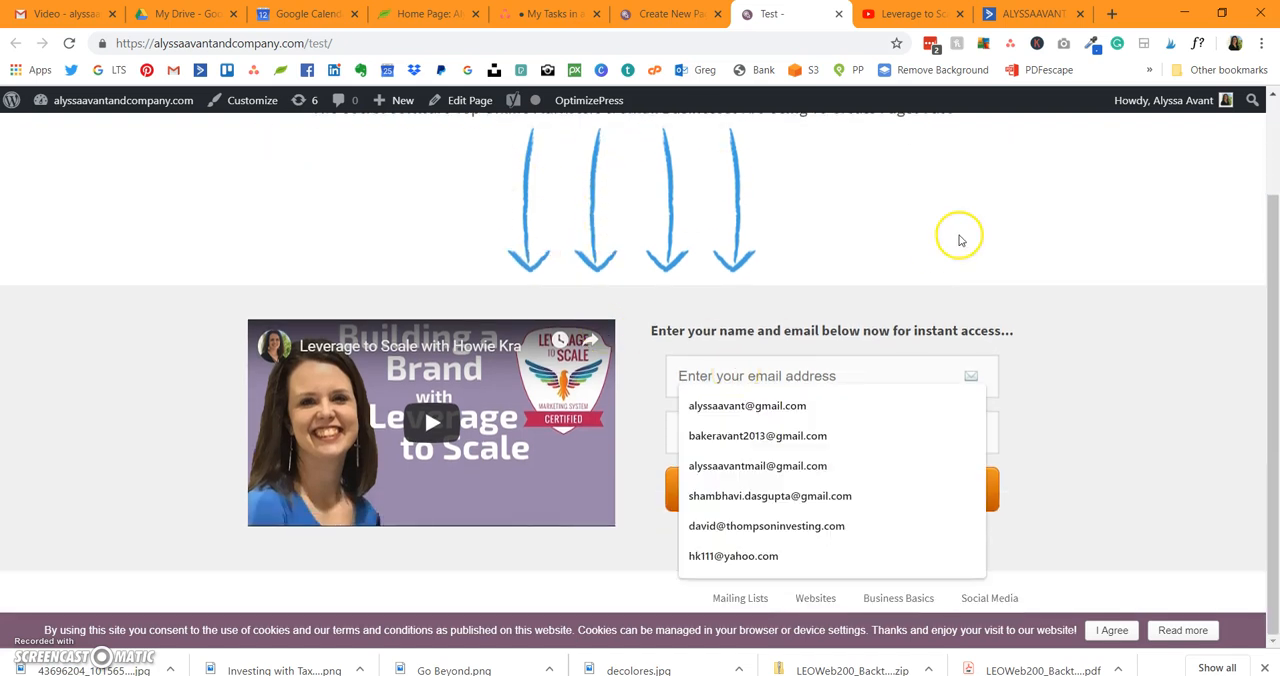
left_click(955, 288)
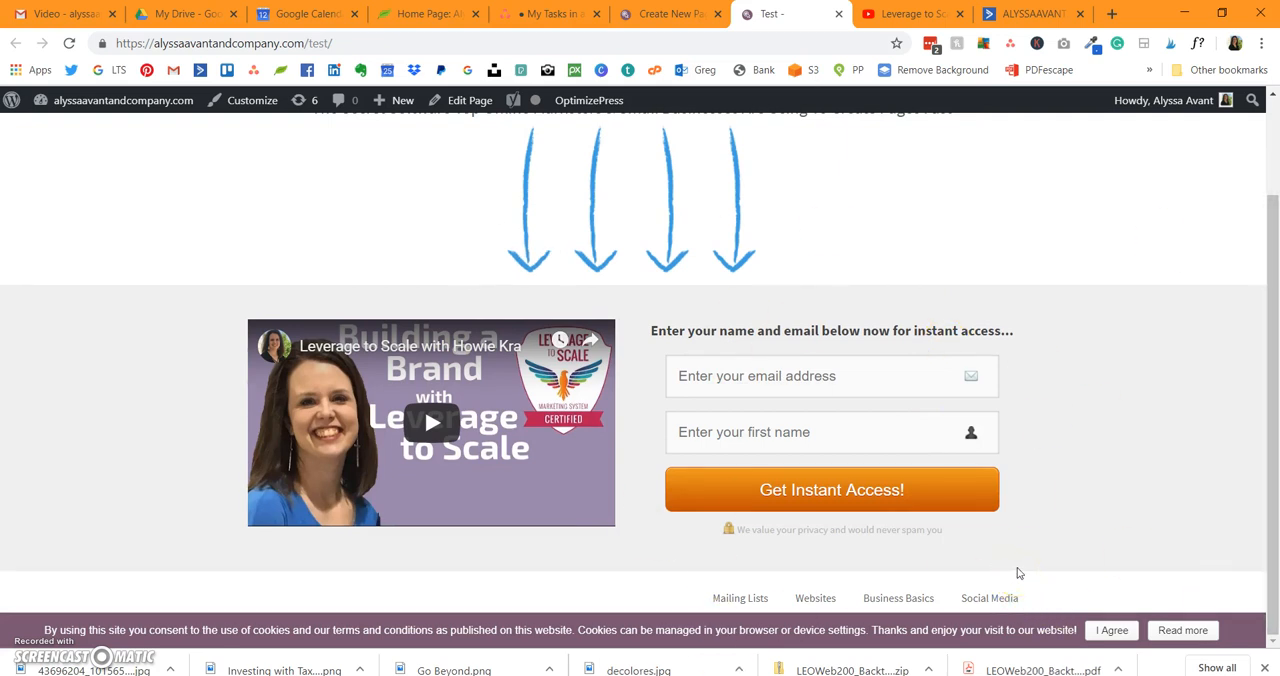
scroll(586, 451, "up", 1)
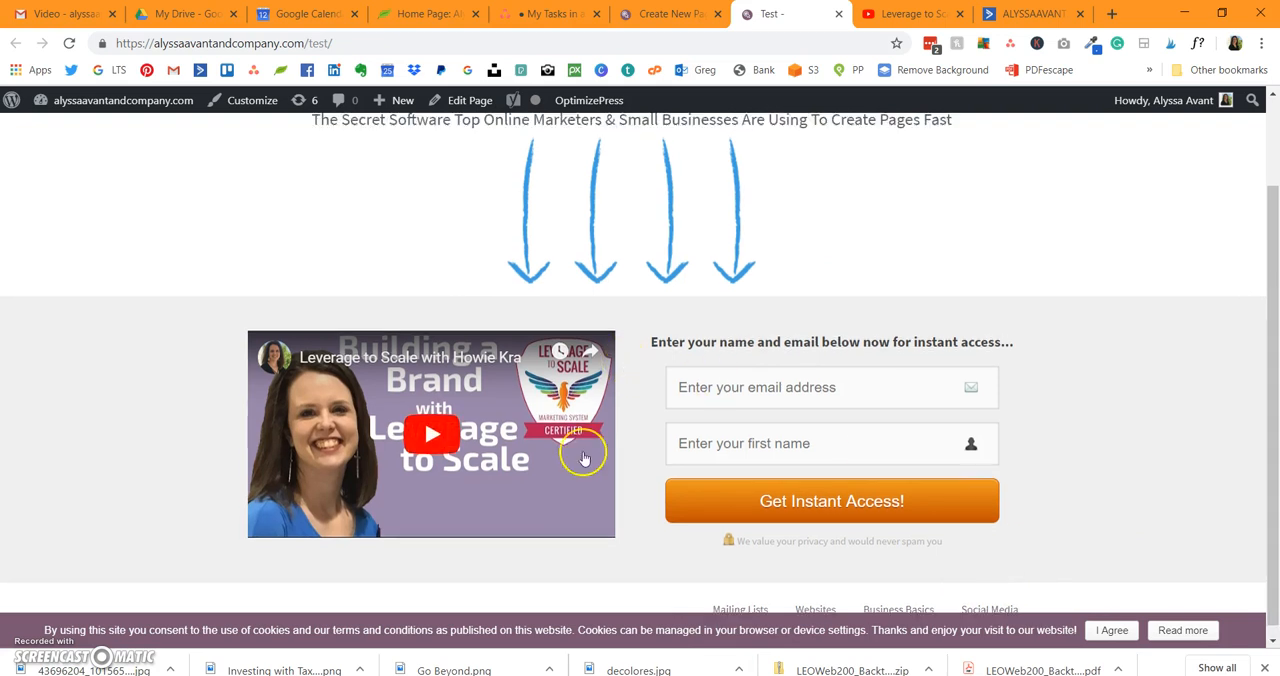
scroll(586, 459, "down", 1)
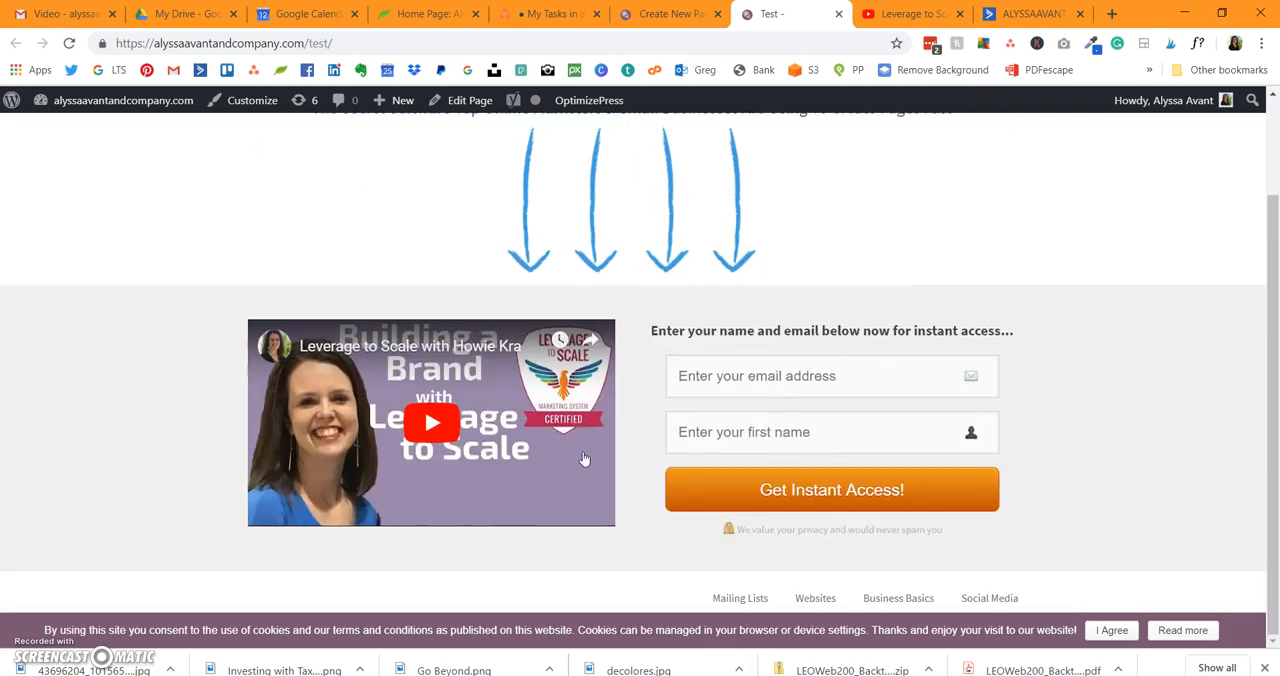